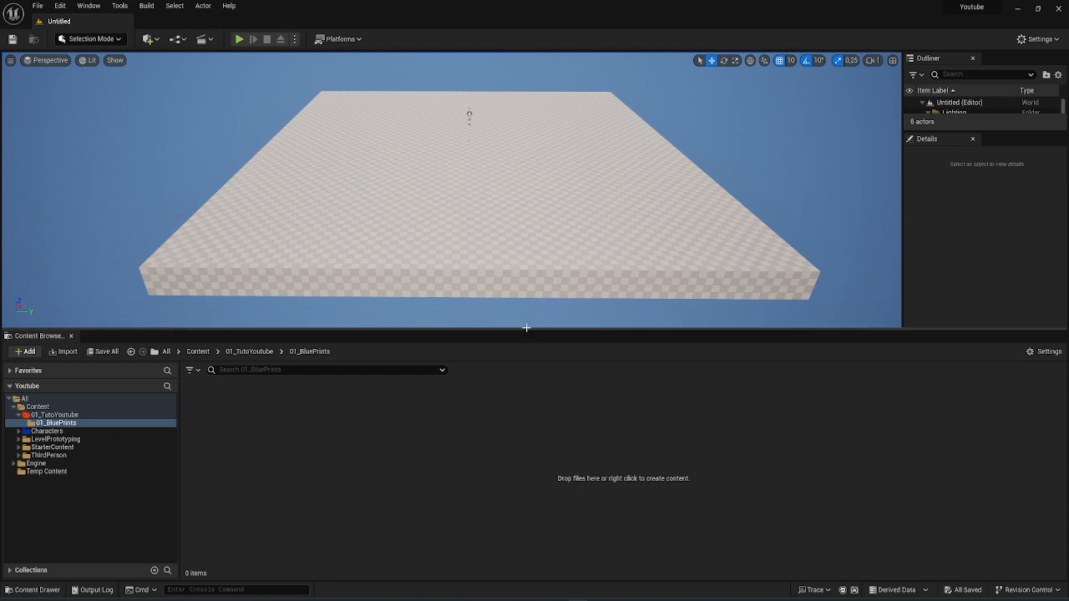
# - Close the docked Content Browser to give the level viewport the full height
pyautogui.moveTo(306, 299); pyautogui.dragTo(312, 306)
pyautogui.click(72, 336)
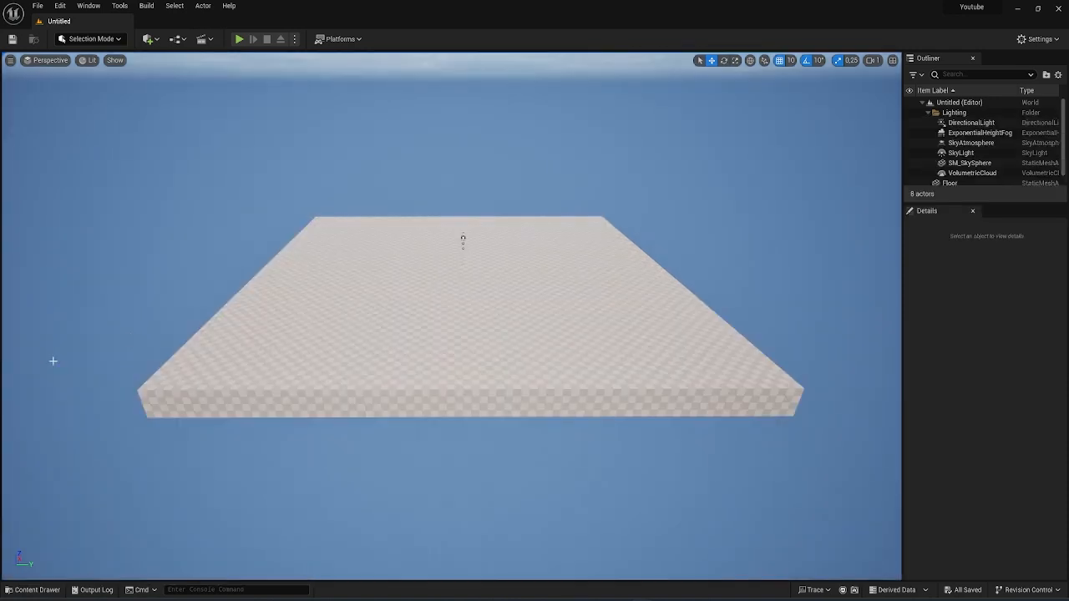
pyautogui.moveTo(53, 360); pyautogui.dragTo(35, 314, button='right')
pyautogui.moveTo(294, 182); pyautogui.dragTo(332, 213, button='right')
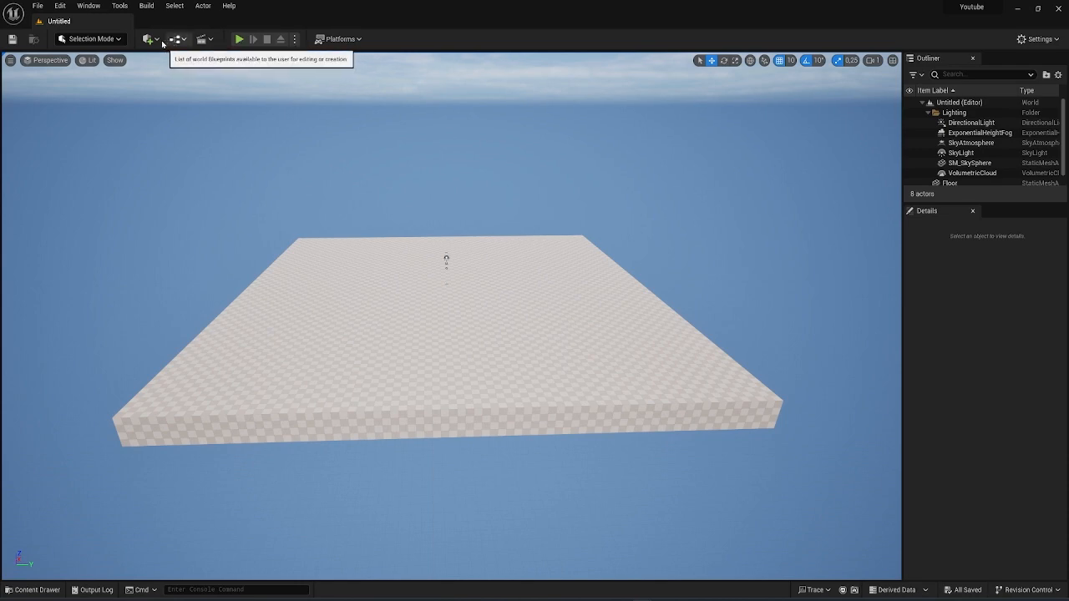
# - Create a new level from the Basic template
pyautogui.click(39, 8)
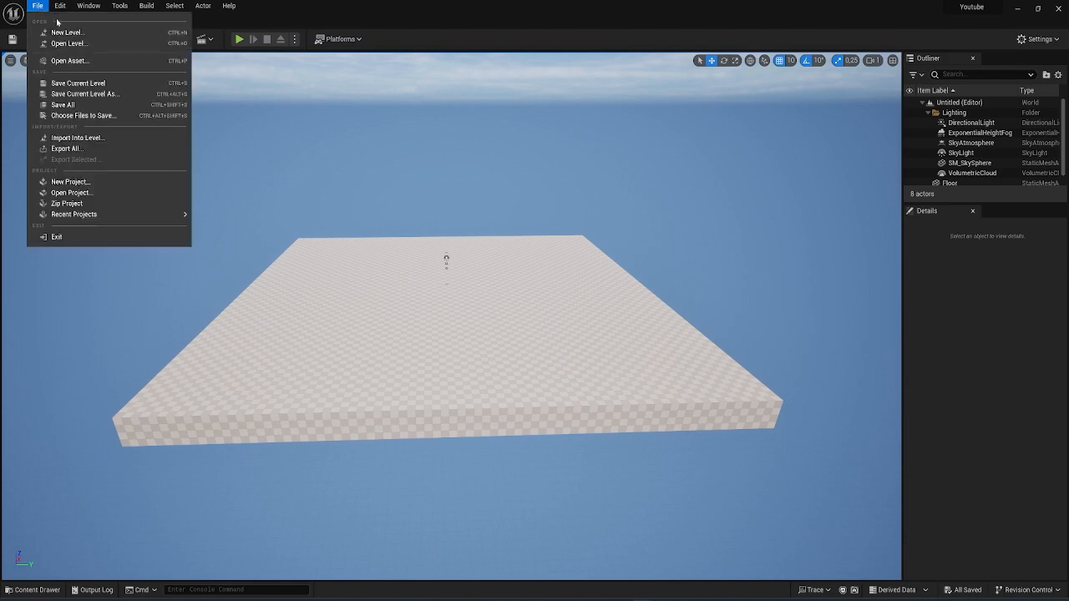
pyautogui.click(65, 33)
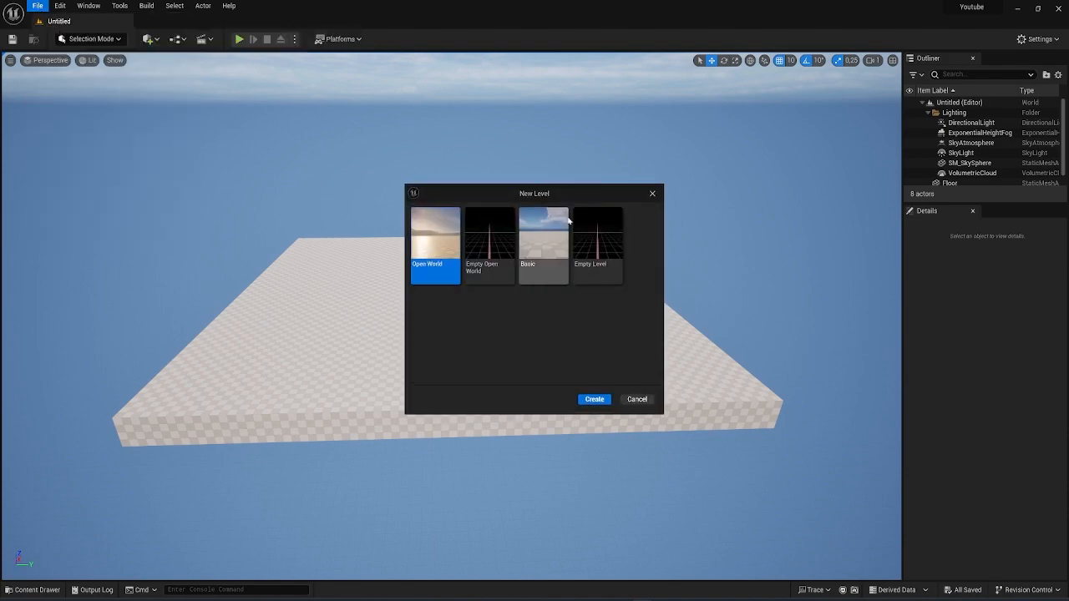
pyautogui.click(543, 240)
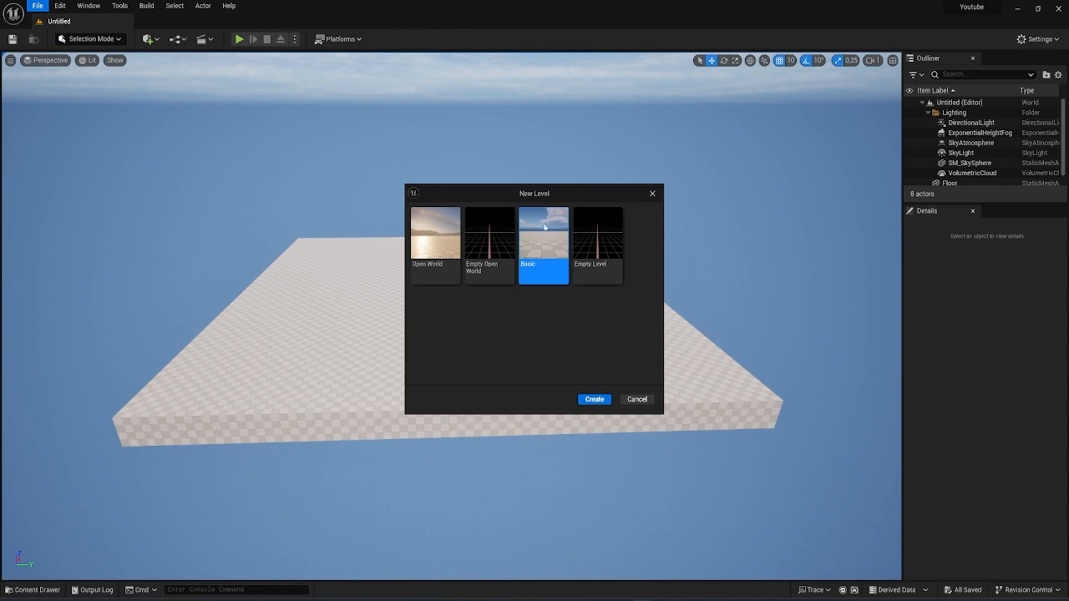
pyautogui.click(601, 401)
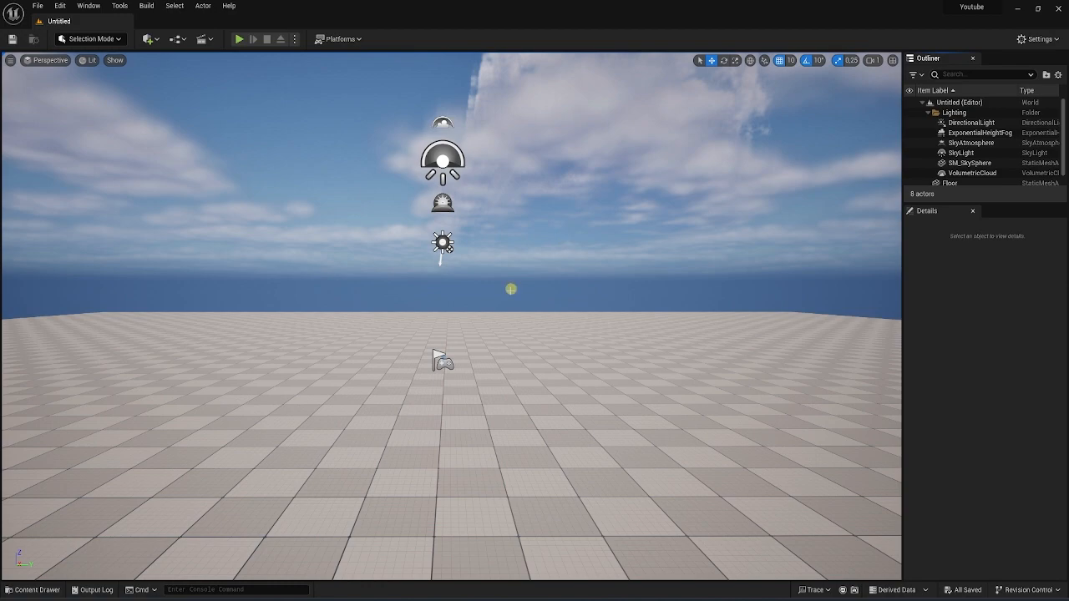
pyautogui.moveTo(318, 301)
pyautogui.mouseDown(button='right')
pyautogui.moveTo(336, 301)
pyautogui.moveTo(305, 242)
pyautogui.moveTo(303, 296)
pyautogui.mouseUp(button='right')
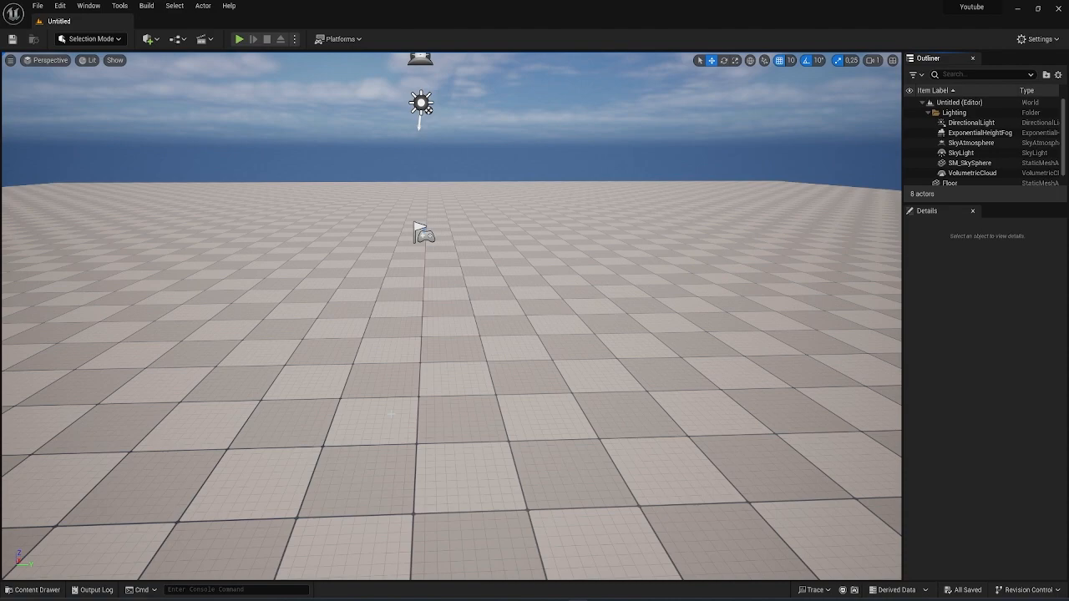
pyautogui.moveTo(364, 413)
pyautogui.mouseDown(button='right')
pyautogui.moveTo(373, 399)
pyautogui.moveTo(341, 375)
pyautogui.moveTo(376, 404)
pyautogui.moveTo(358, 399)
pyautogui.mouseUp(button='right')
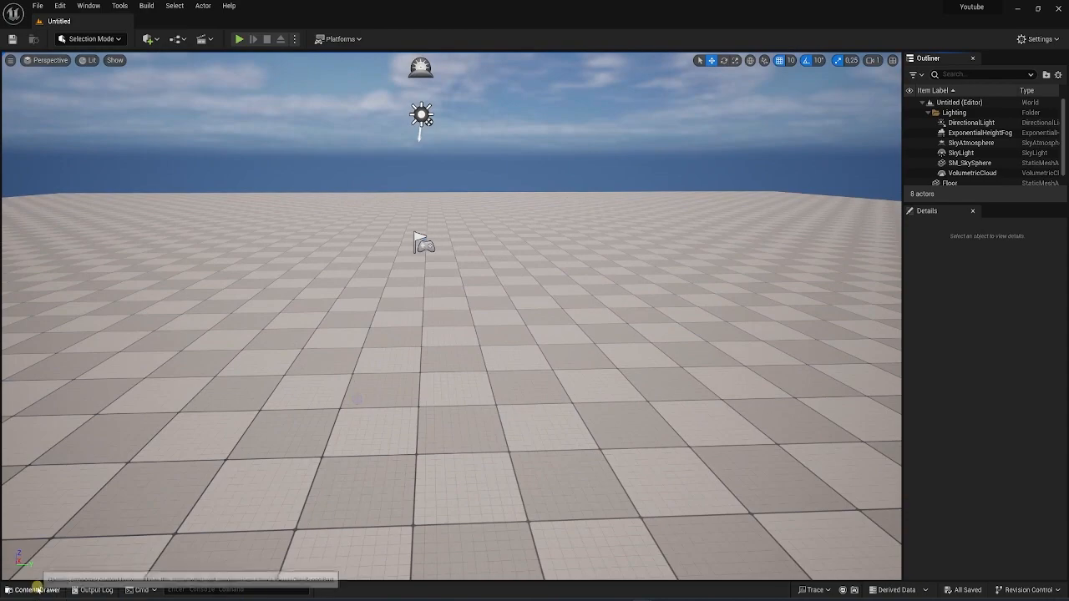
# - Open the Content Drawer temporarily and dismiss it by returning to the viewport, repeating this a few times
pyautogui.click(38, 590)
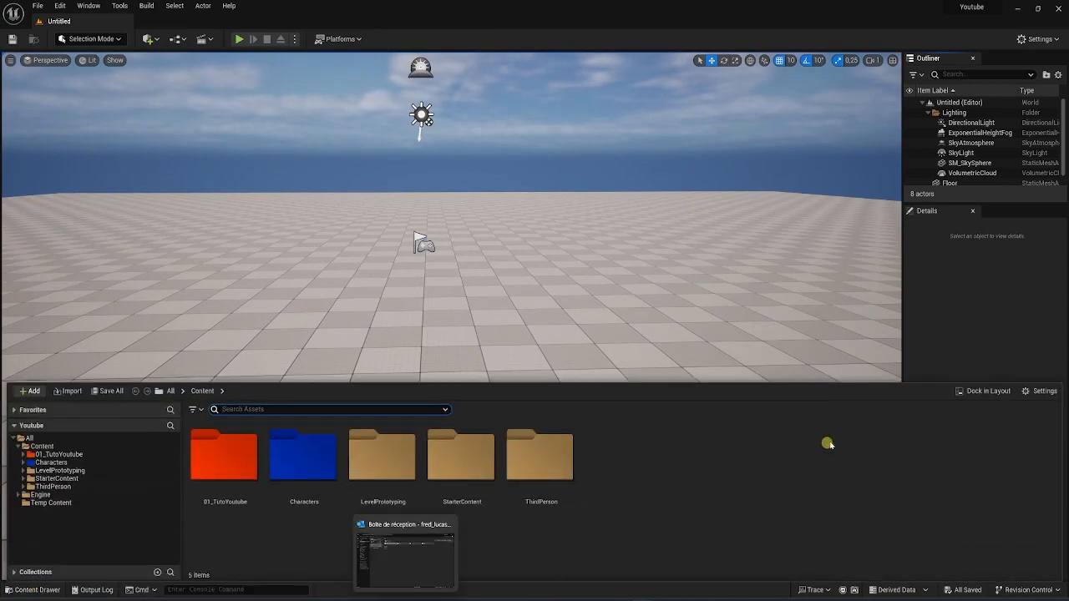
pyautogui.moveTo(353, 315)
pyautogui.mouseDown(button='right')
pyautogui.moveTo(346, 329)
pyautogui.moveTo(346, 269)
pyautogui.moveTo(336, 325)
pyautogui.mouseUp(button='right')
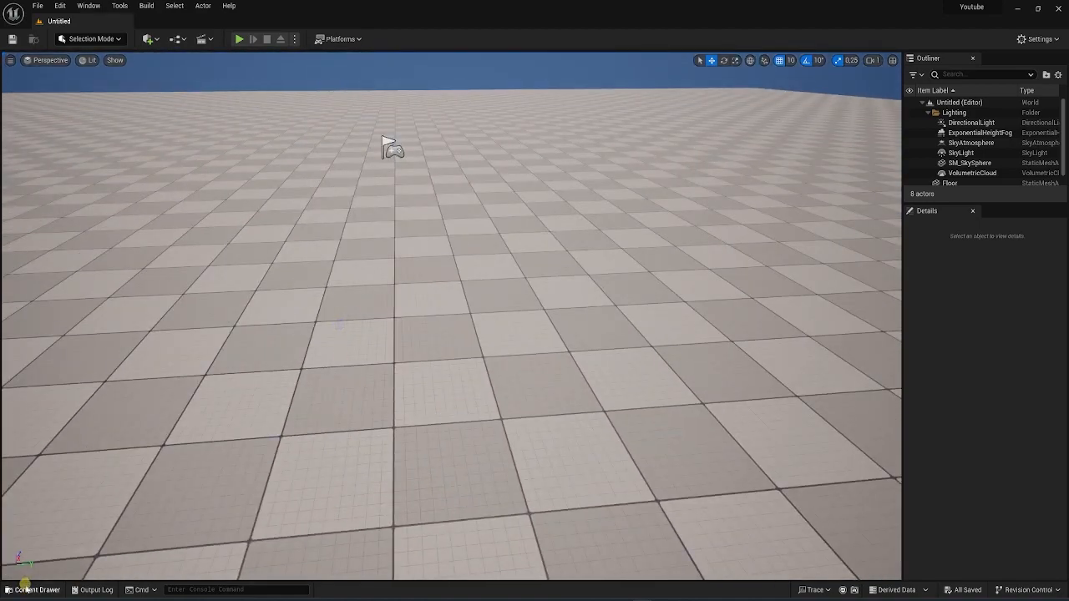
pyautogui.click(26, 589)
pyautogui.moveTo(360, 257); pyautogui.dragTo(331, 307, button='right')
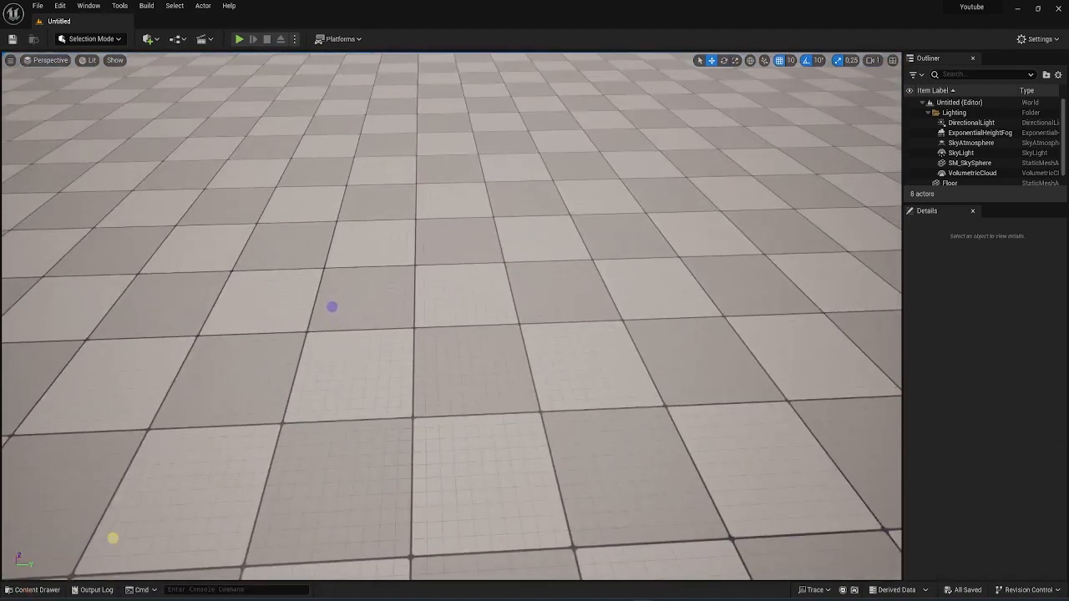
pyautogui.click(33, 589)
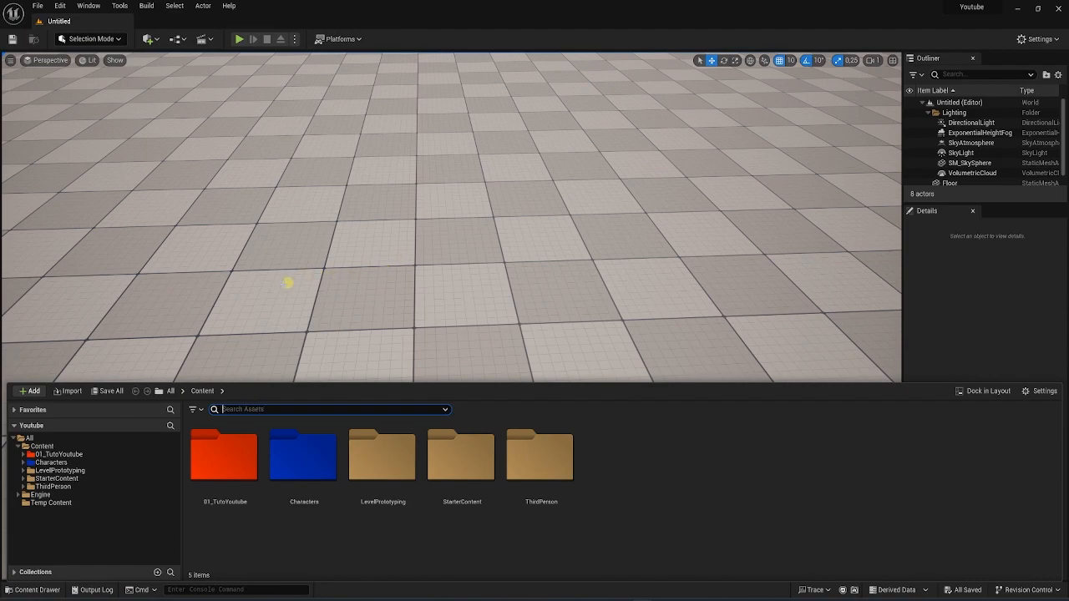
pyautogui.click(288, 283)
pyautogui.moveTo(287, 283); pyautogui.dragTo(287, 250, button='right')
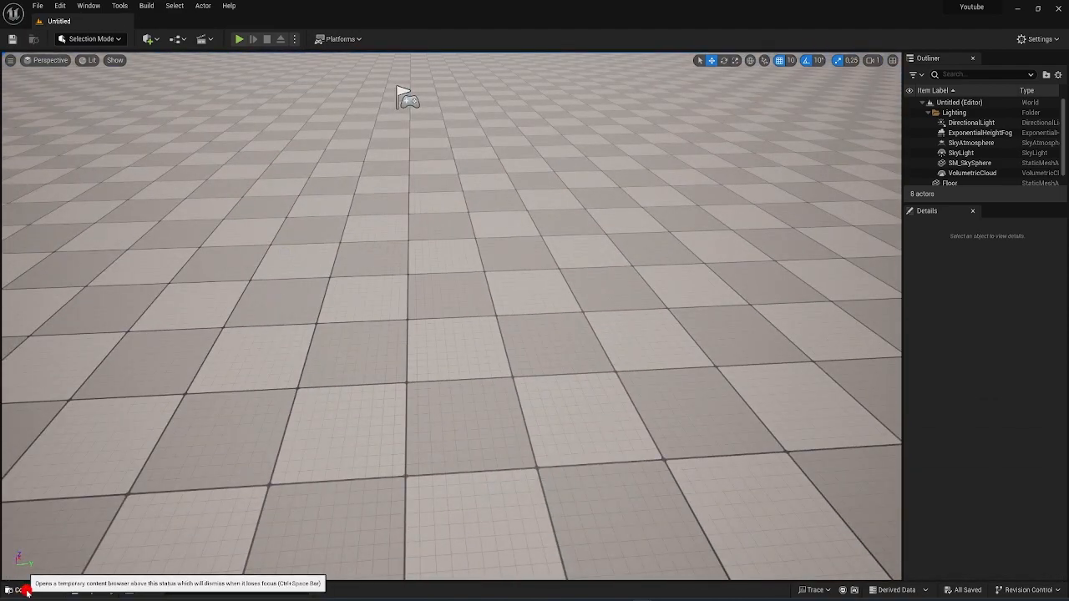
# - Dock the Content Drawer in the layout, reduce its height, and select the floor in the viewport
pyautogui.click(26, 591)
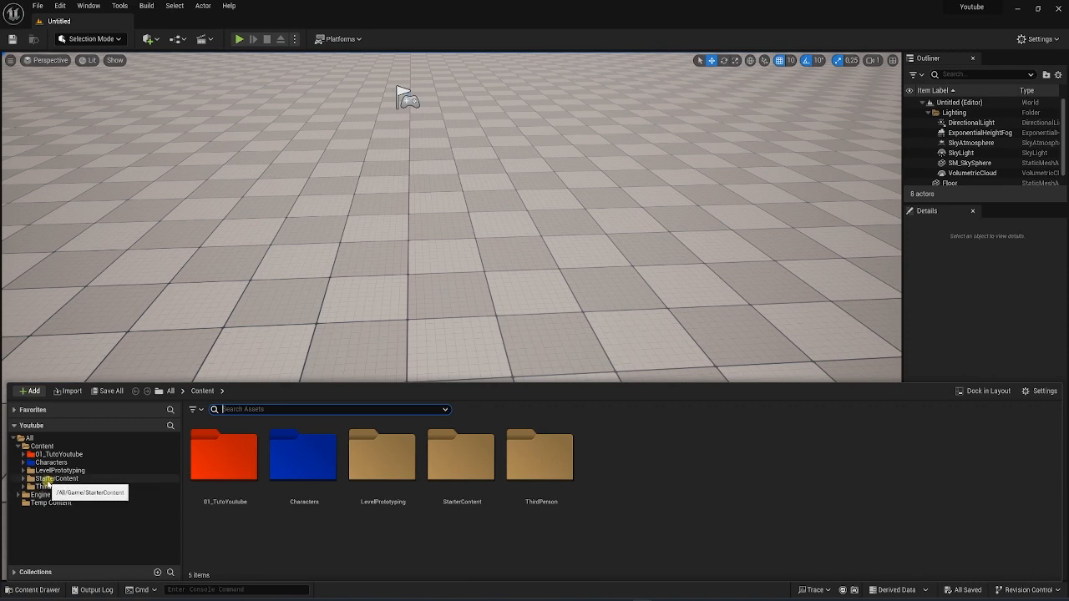
pyautogui.click(988, 392)
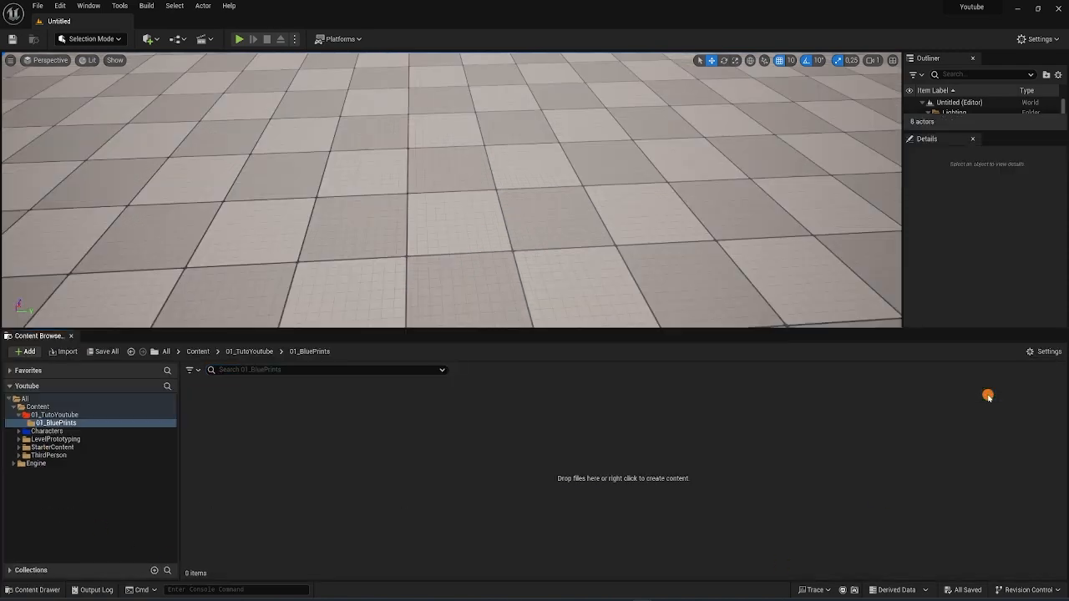
pyautogui.moveTo(457, 330); pyautogui.dragTo(449, 425)
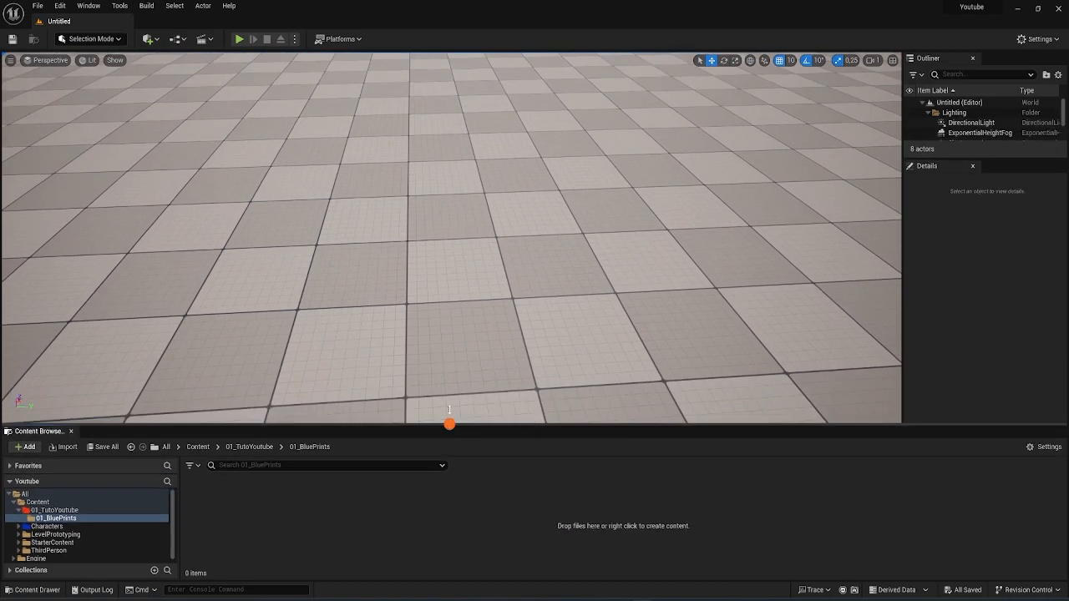
pyautogui.click(454, 311)
pyautogui.moveTo(440, 331); pyautogui.dragTo(430, 301, button='right')
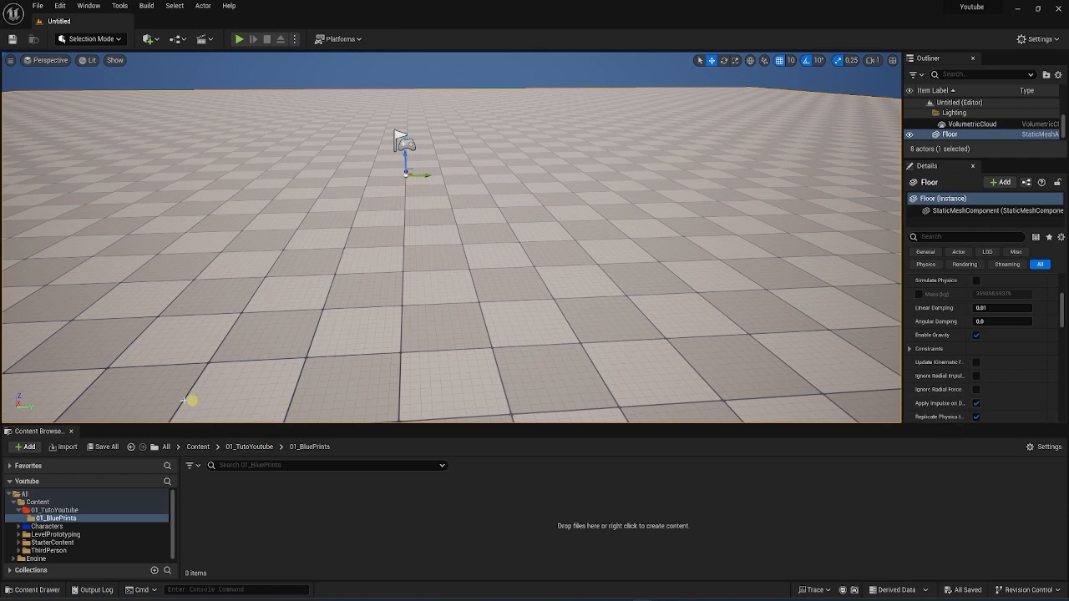
# - Close the docked Content Browser, then open and dismiss the temporary Content Drawer
pyautogui.click(72, 432)
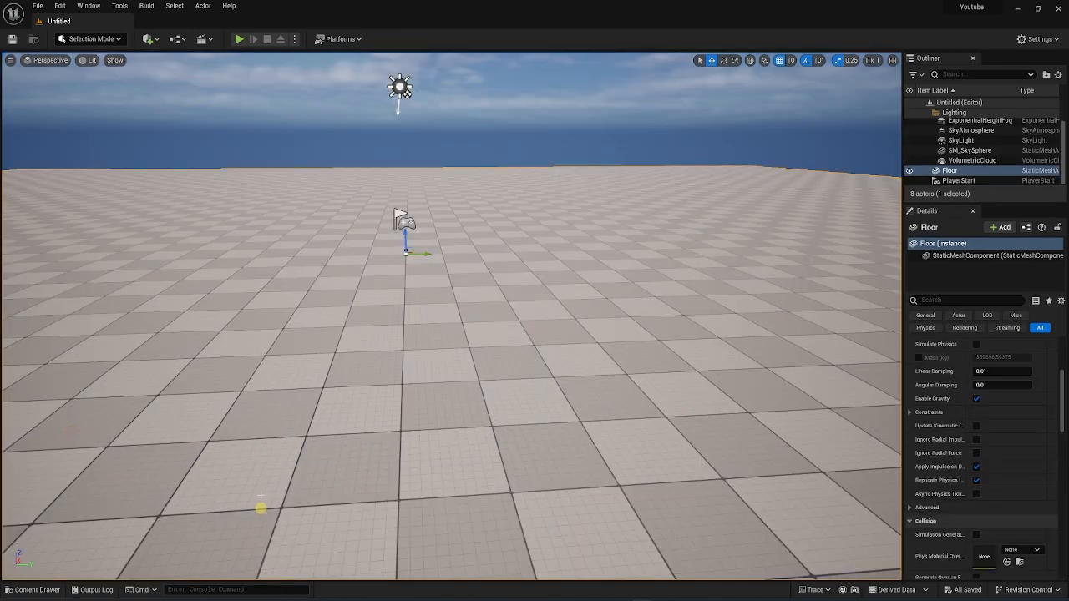
pyautogui.moveTo(314, 390)
pyautogui.mouseDown(button='right')
pyautogui.moveTo(337, 350)
pyautogui.moveTo(306, 380)
pyautogui.mouseUp(button='right')
pyautogui.click(32, 591)
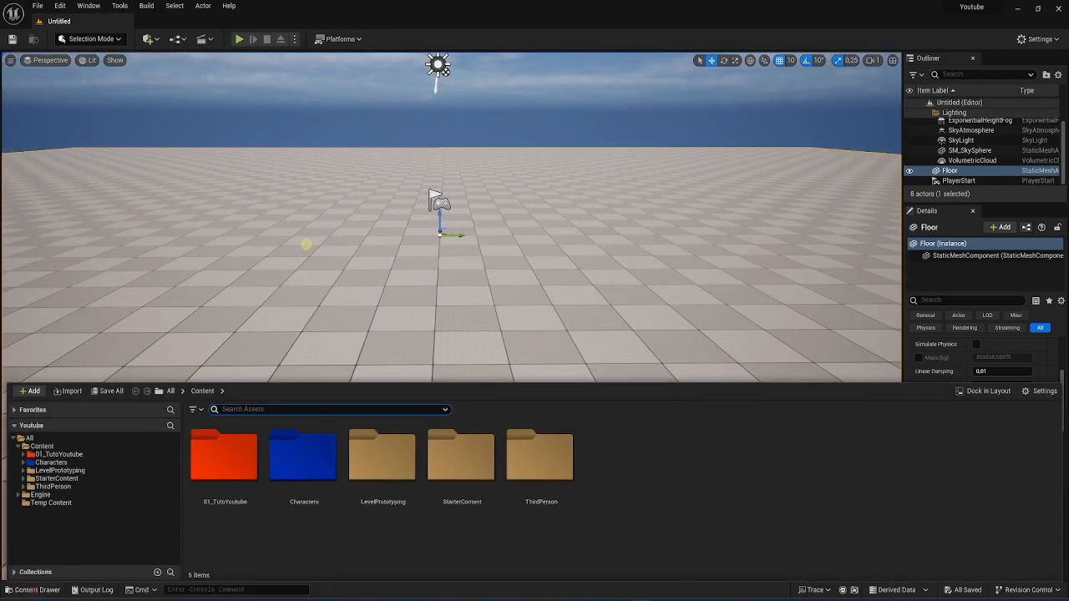
pyautogui.click(306, 246)
pyautogui.click(32, 592)
pyautogui.click(289, 269)
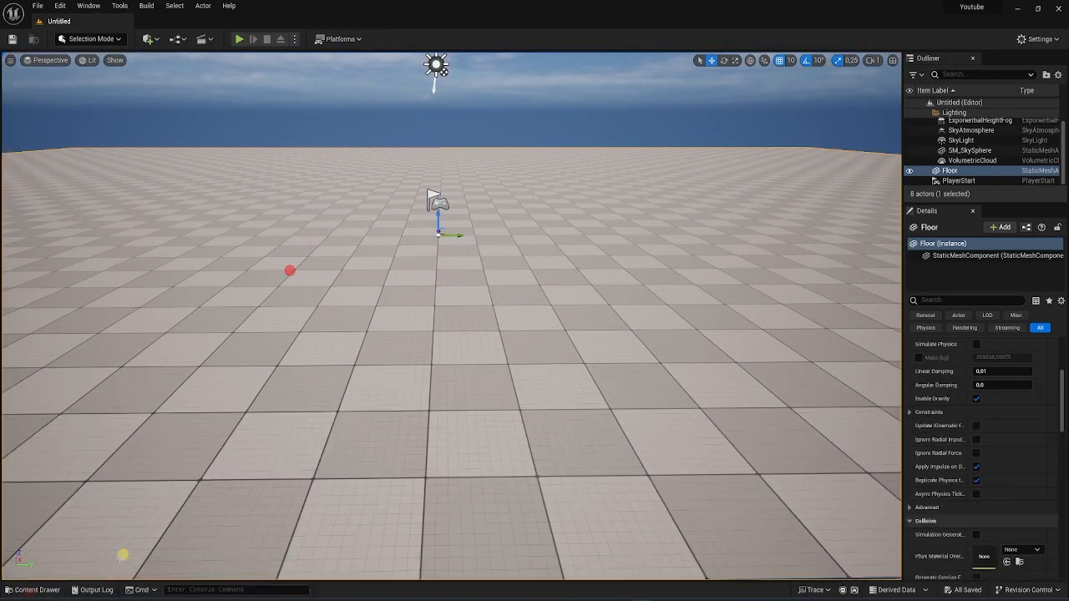
# - Dock the Content Drawer in the layout and make the docked browser taller
pyautogui.click(50, 590)
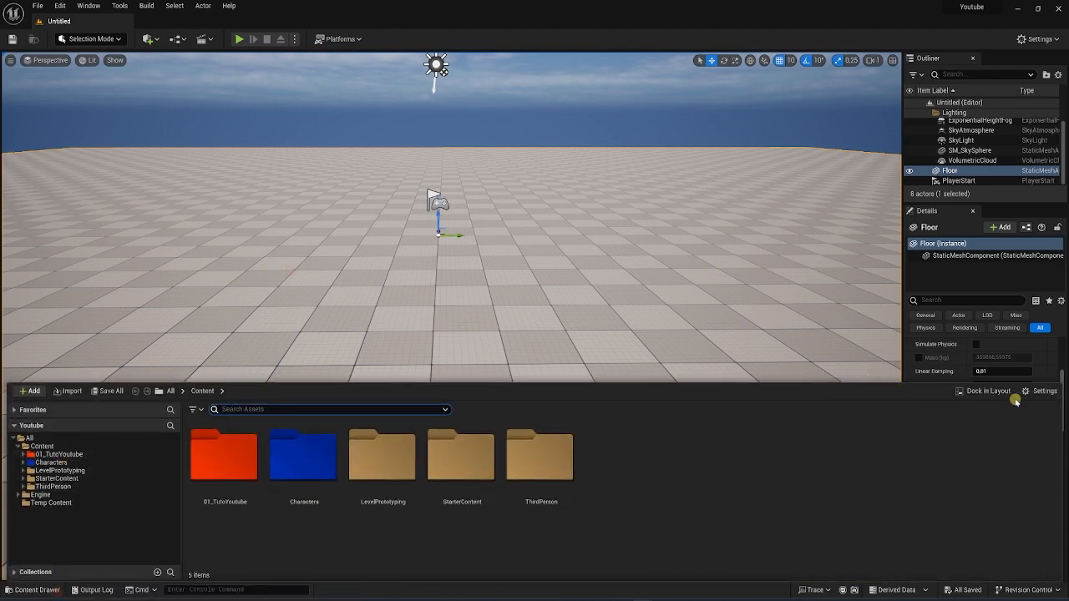
pyautogui.click(989, 391)
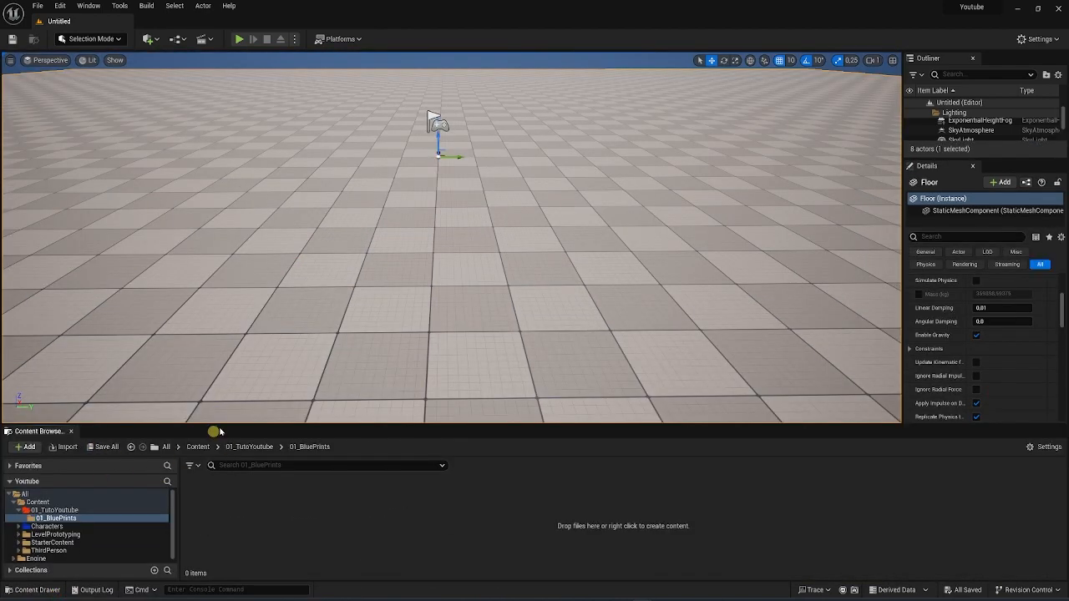
pyautogui.moveTo(231, 421); pyautogui.dragTo(237, 377)
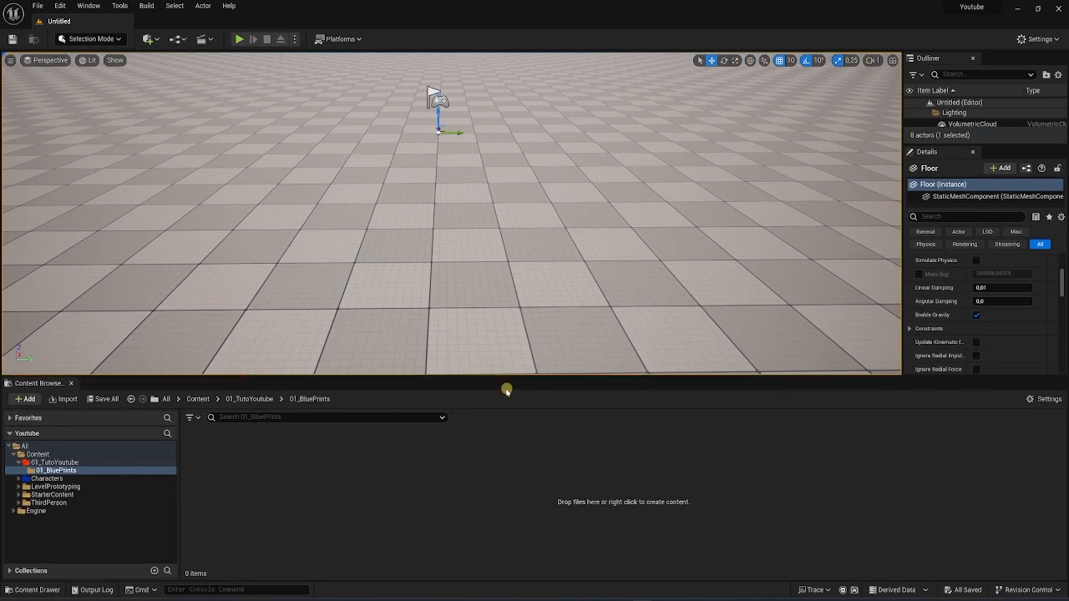
# - Create a new folder with the default name inside 01_TutoYoutube and delete it again
pyautogui.click(20, 463)
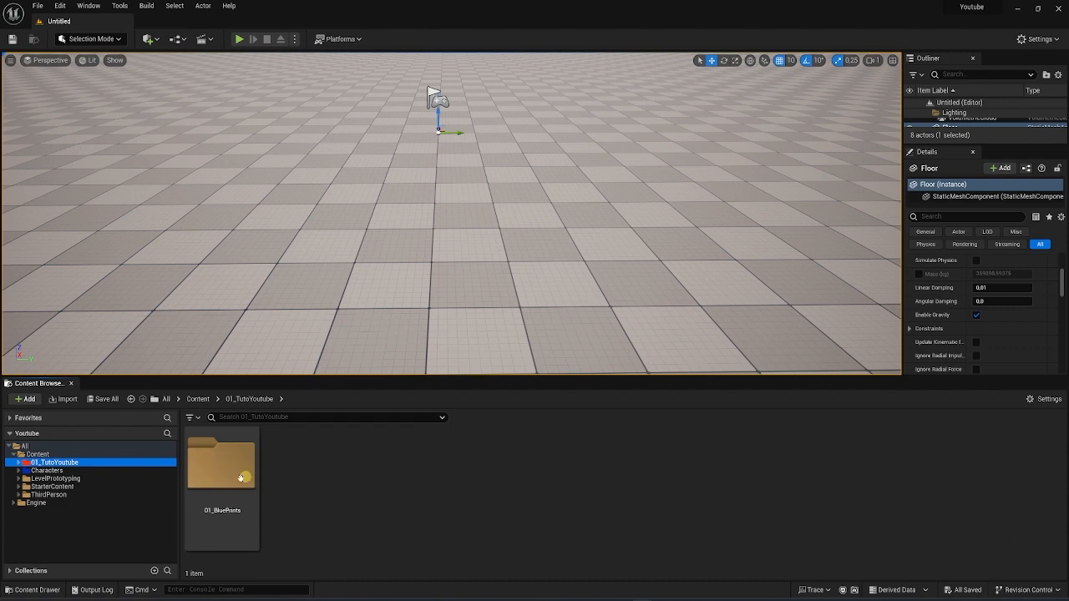
pyautogui.rightClick(298, 473)
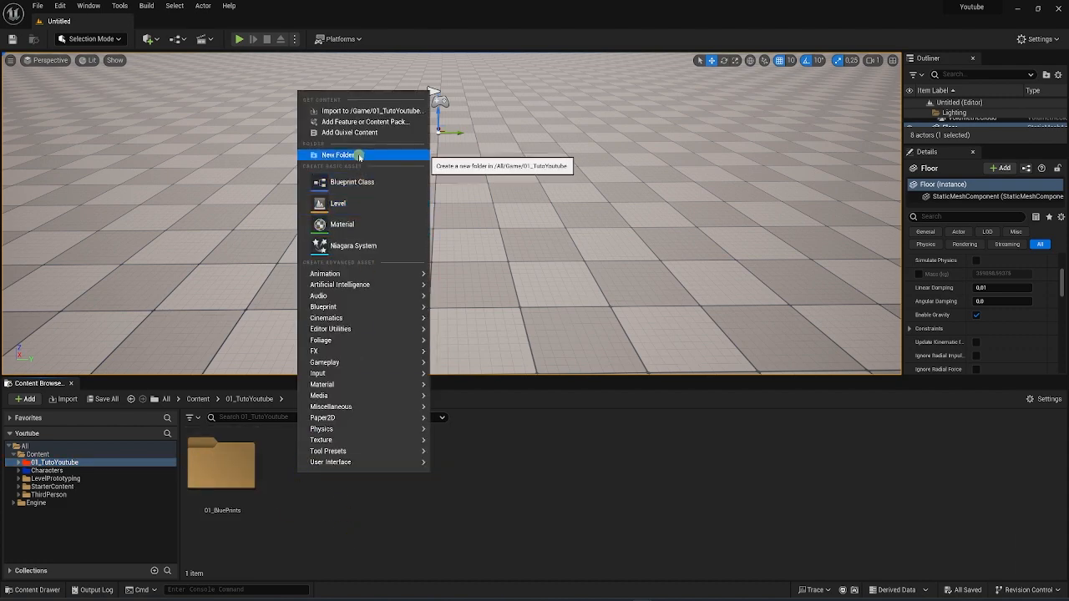
pyautogui.click(318, 552)
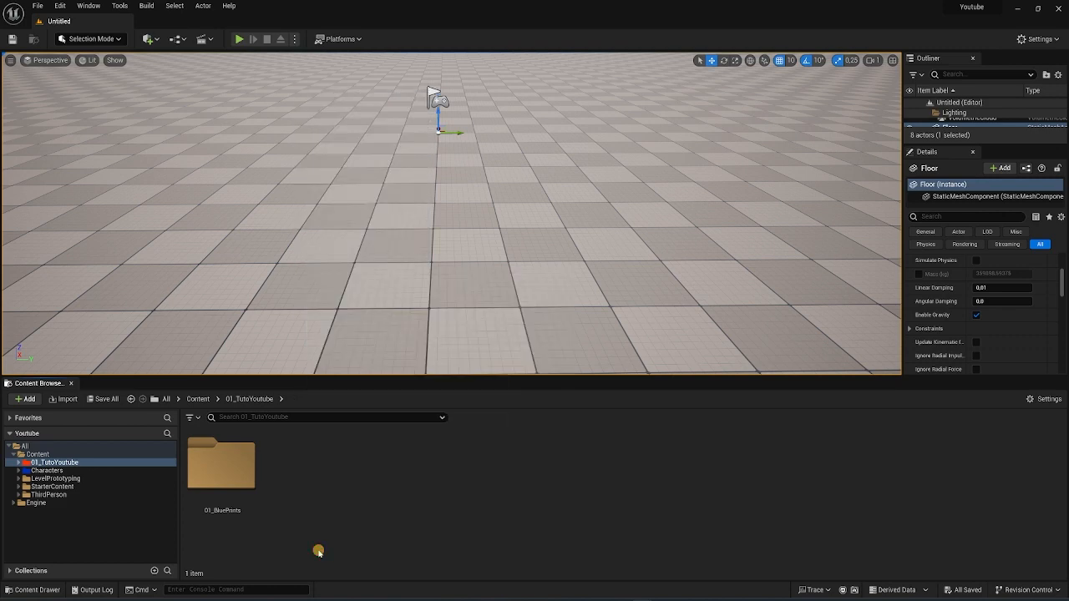
pyautogui.click(447, 477)
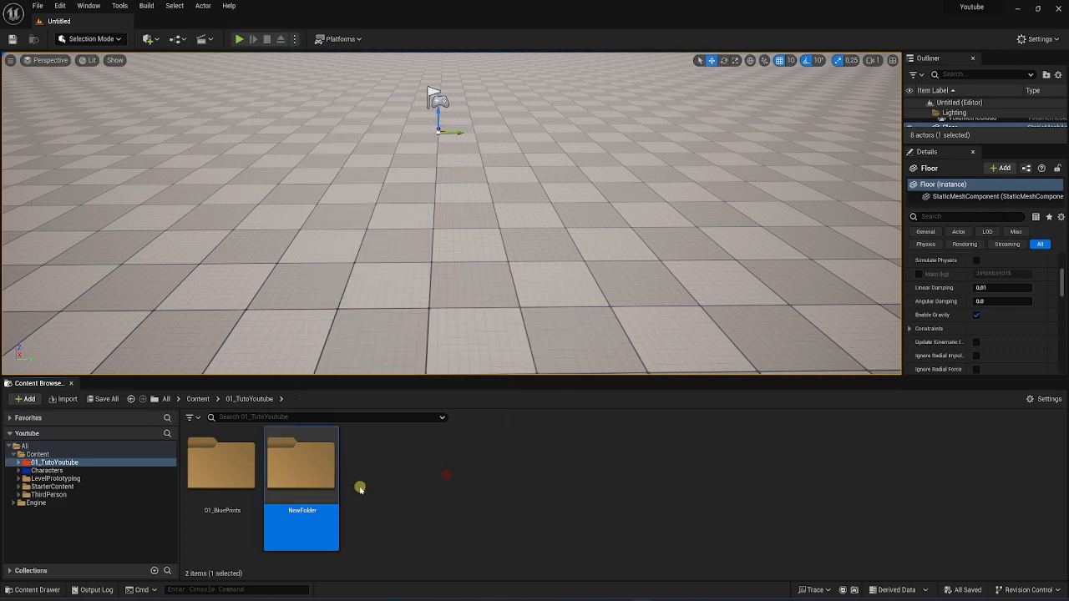
pyautogui.press('Delete')
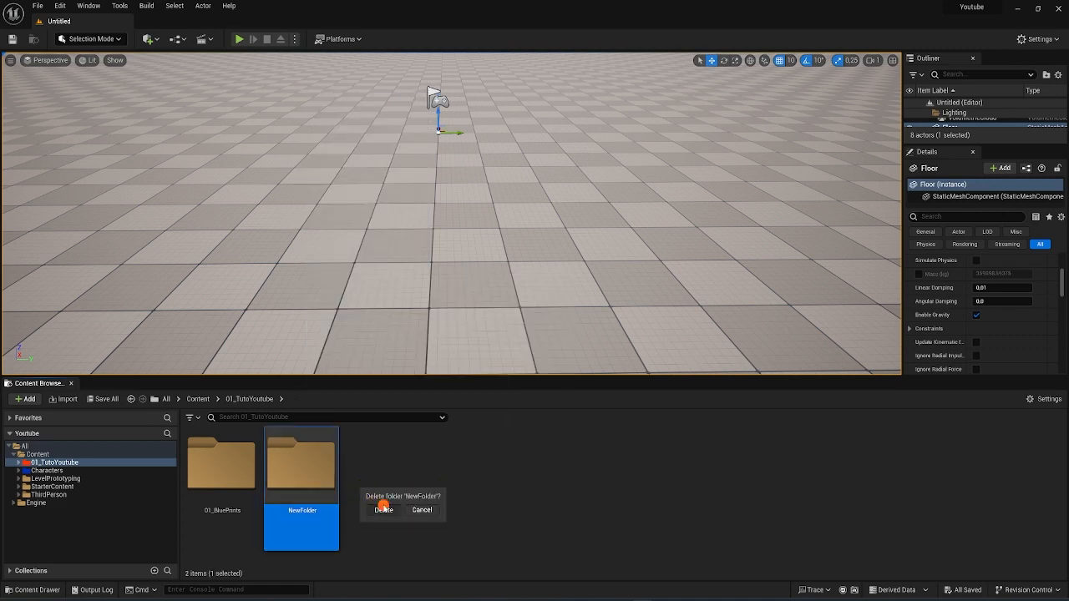
pyautogui.click(384, 508)
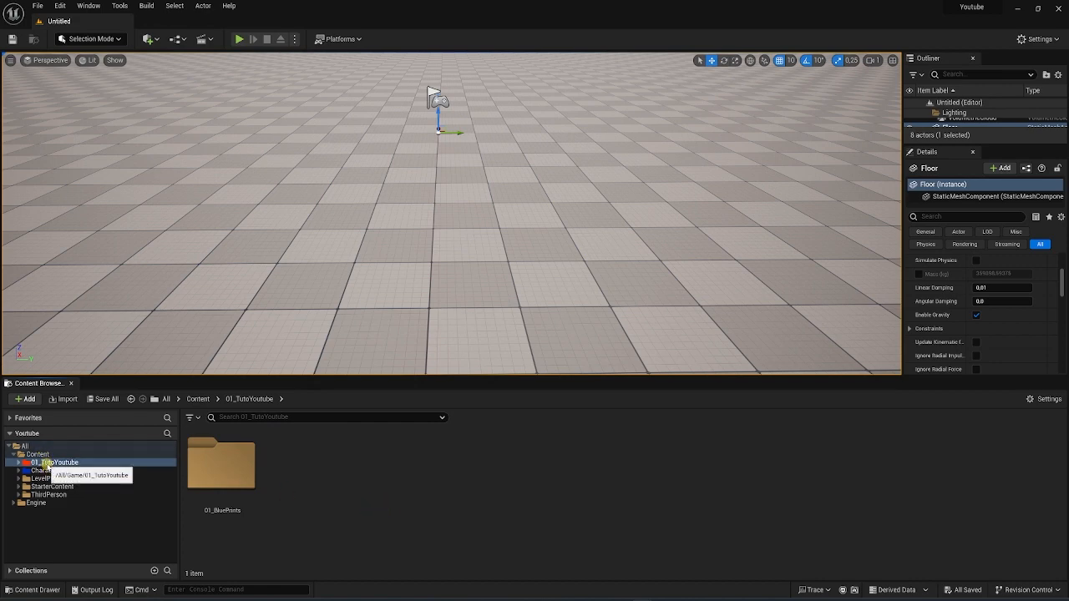
# - Set the 01_TutoYoutube folder's color to a new custom yellow
pyautogui.rightClick(47, 465)
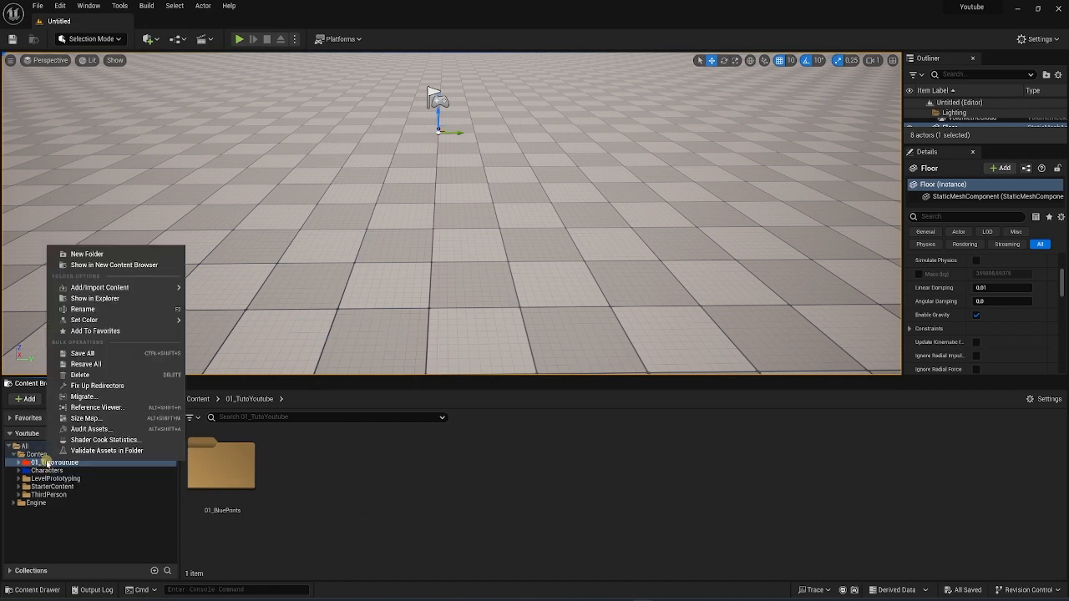
pyautogui.moveTo(139, 321)
pyautogui.click(222, 327)
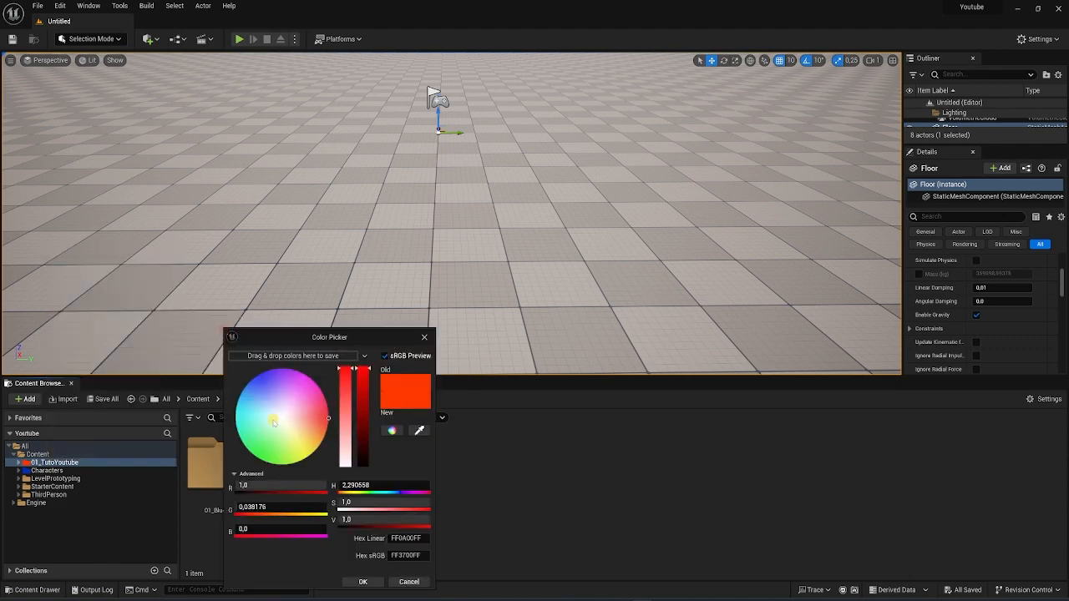
pyautogui.moveTo(286, 430); pyautogui.dragTo(311, 465)
pyautogui.click(363, 581)
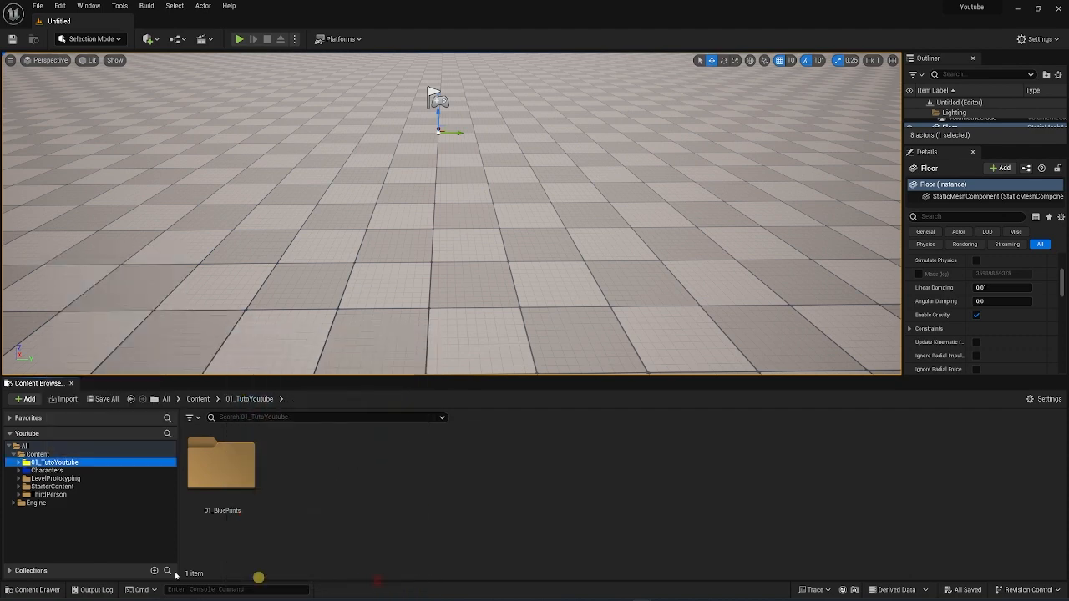
pyautogui.rightClick(61, 464)
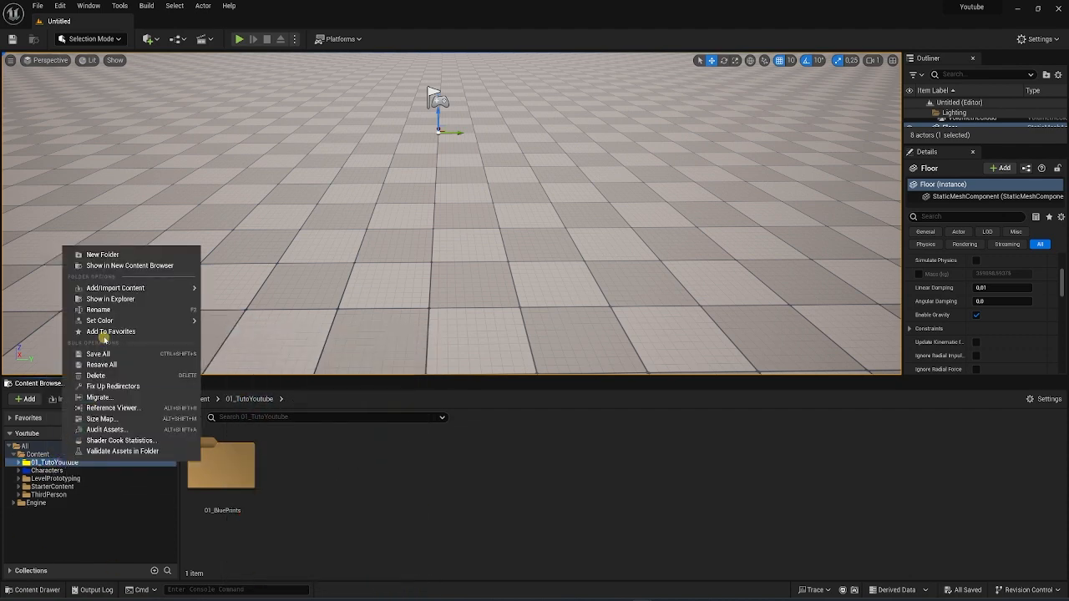
pyautogui.moveTo(105, 321)
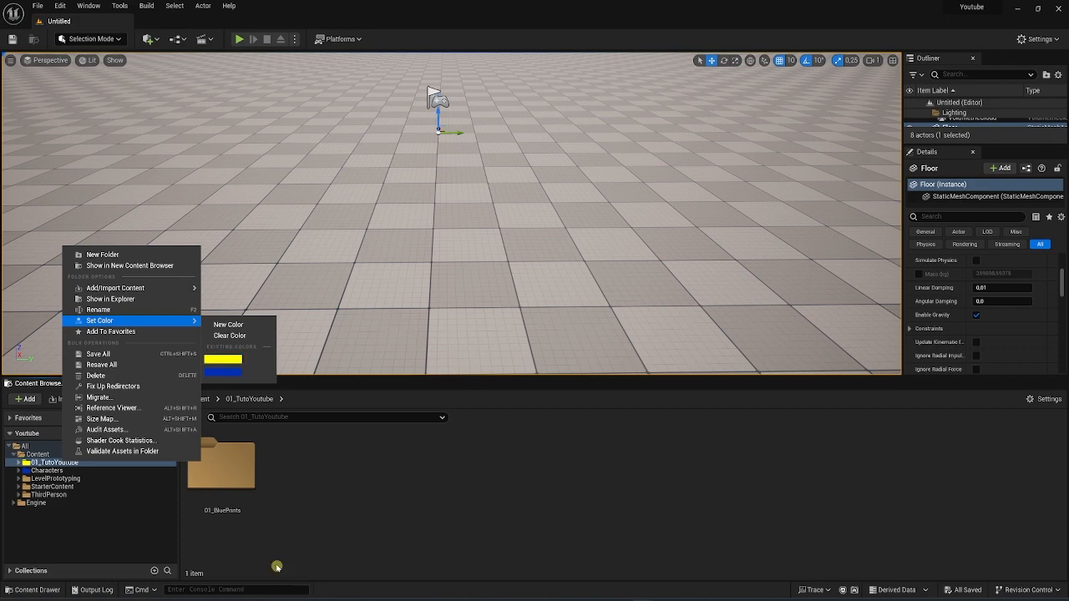
pyautogui.click(277, 567)
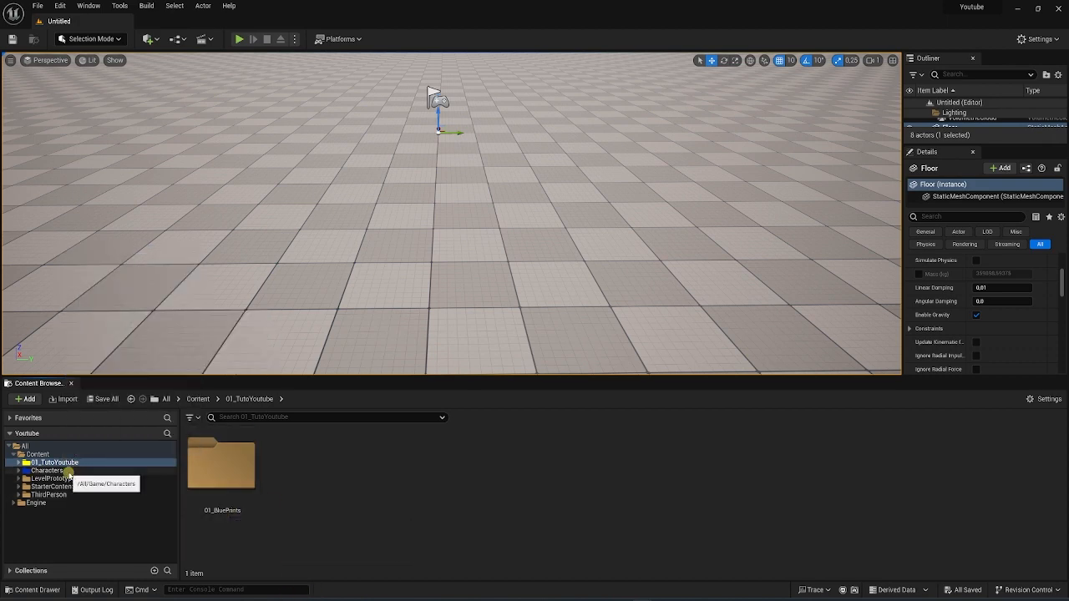
# - Create a Blueprint Class with Actor as parent inside the 01_BluePrints folder and name it BP_Intro
pyautogui.doubleClick(226, 454)
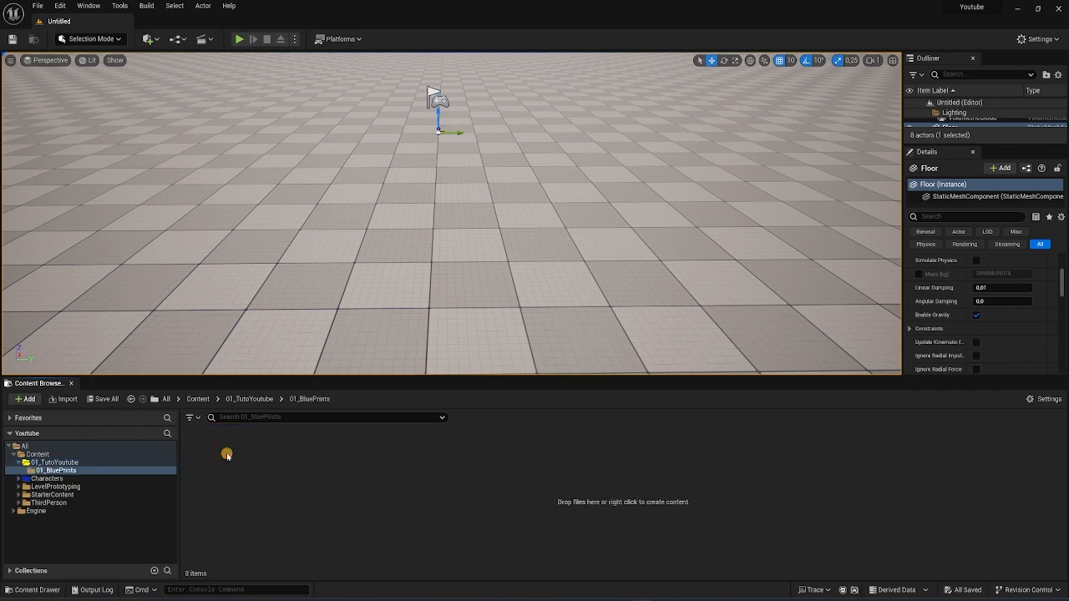
pyautogui.rightClick(228, 458)
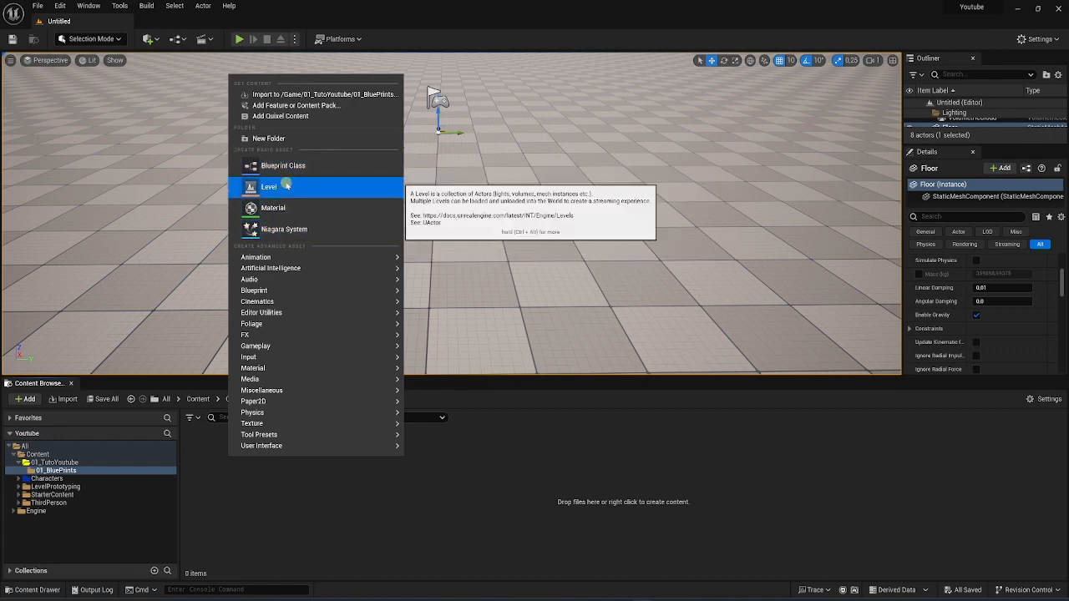
pyautogui.moveTo(269, 284)
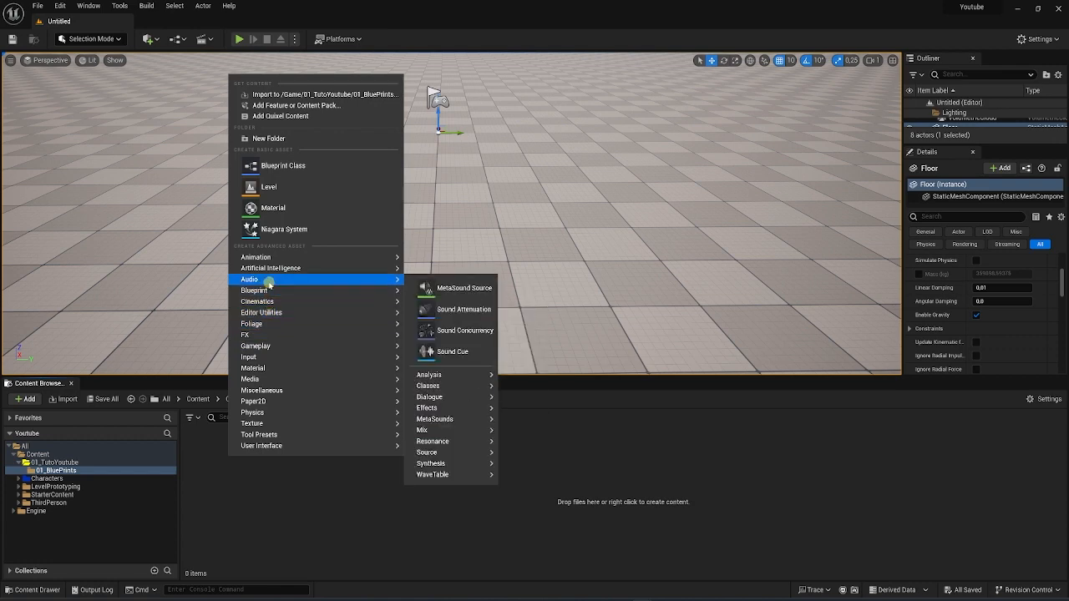
pyautogui.moveTo(396, 294)
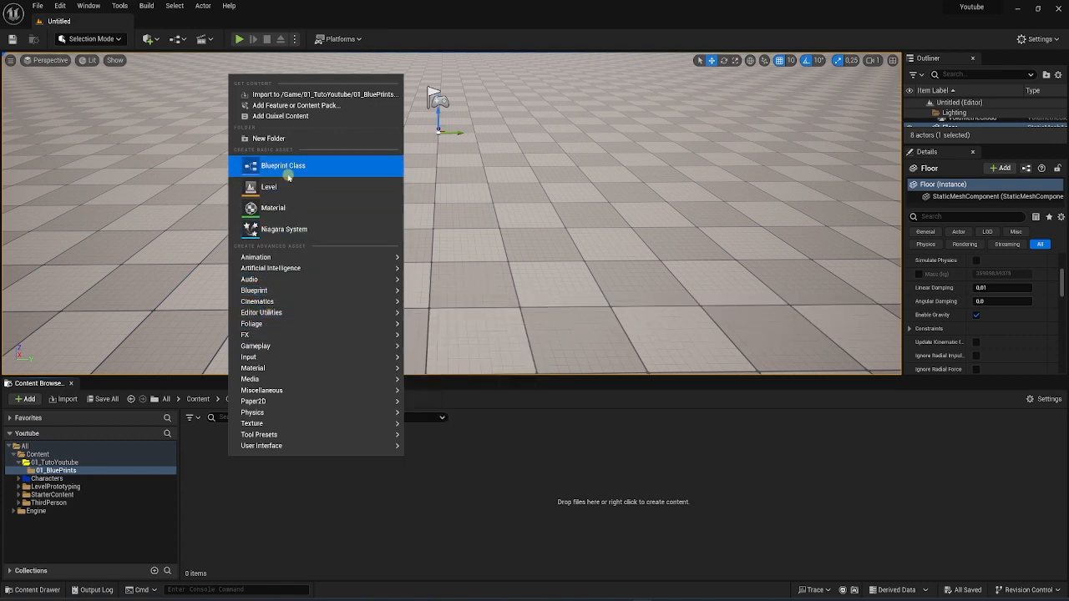
pyautogui.moveTo(294, 294)
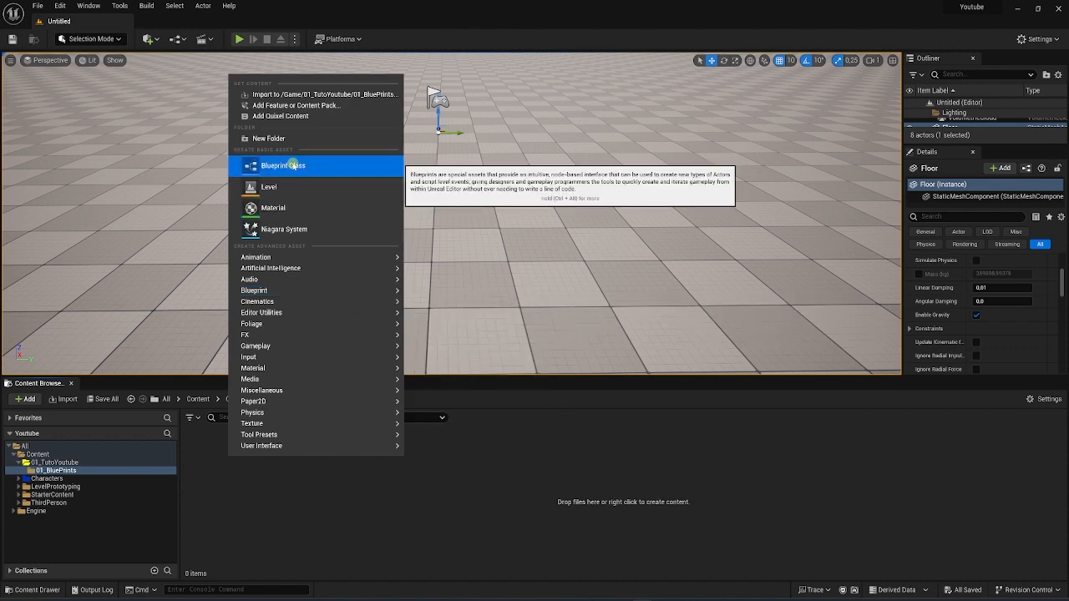
pyautogui.click(292, 164)
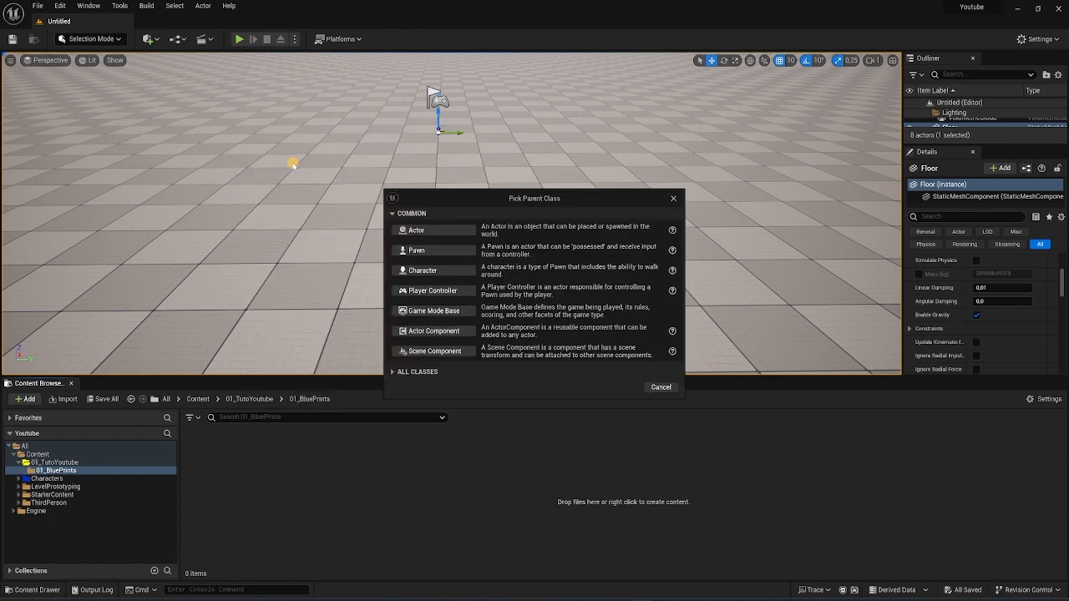
pyautogui.moveTo(460, 198); pyautogui.dragTo(340, 148)
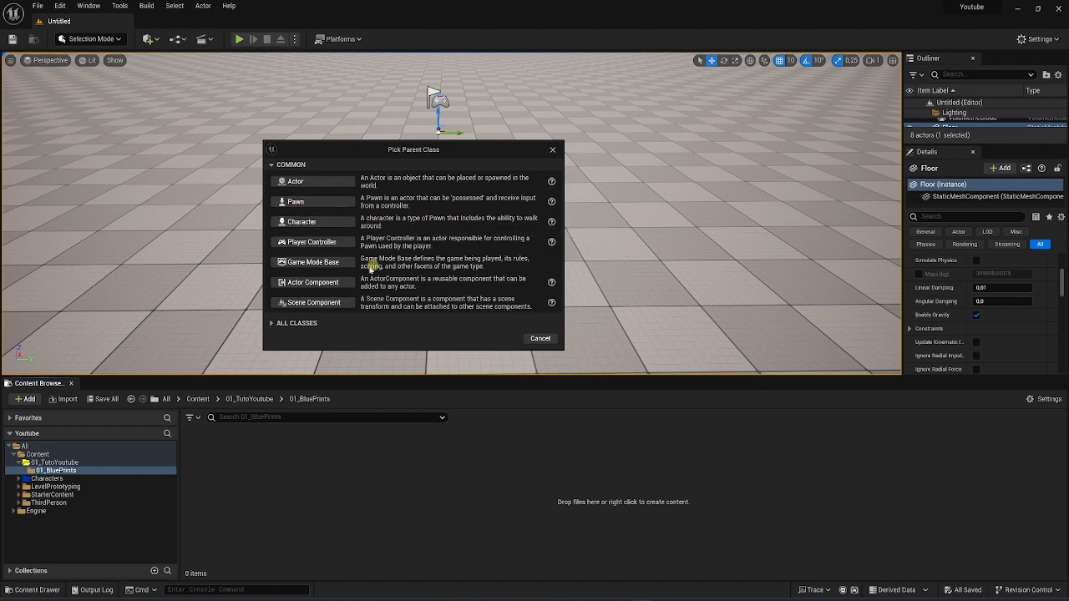
pyautogui.click(318, 181)
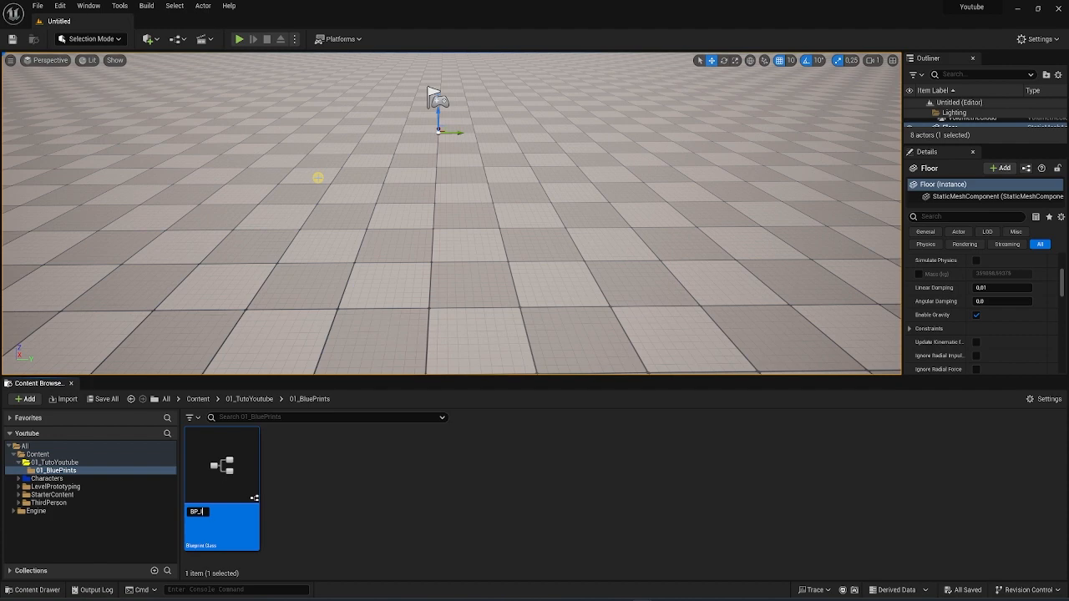
pyautogui.press('Return')
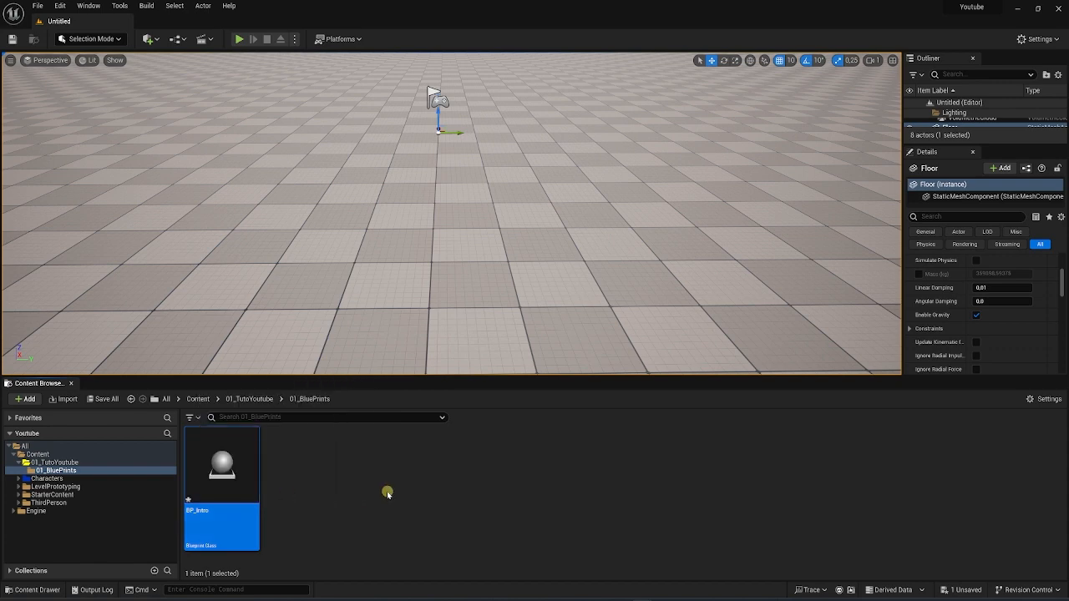
# - Start a play session, save the BP_Intro asset while it runs, and stop the session
pyautogui.hotkey('alt', 'p')
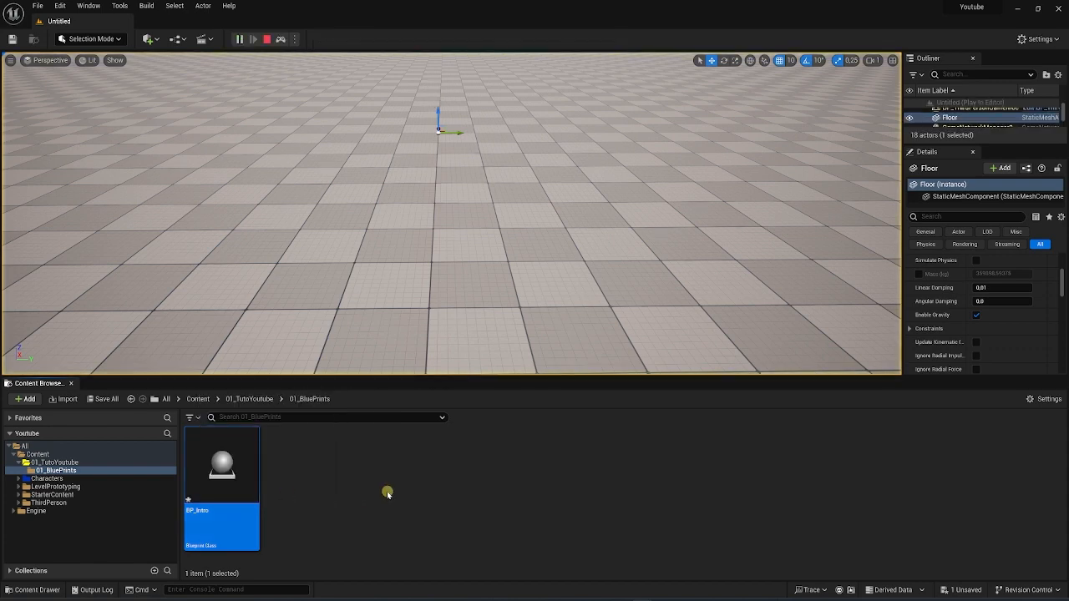
pyautogui.click(369, 502)
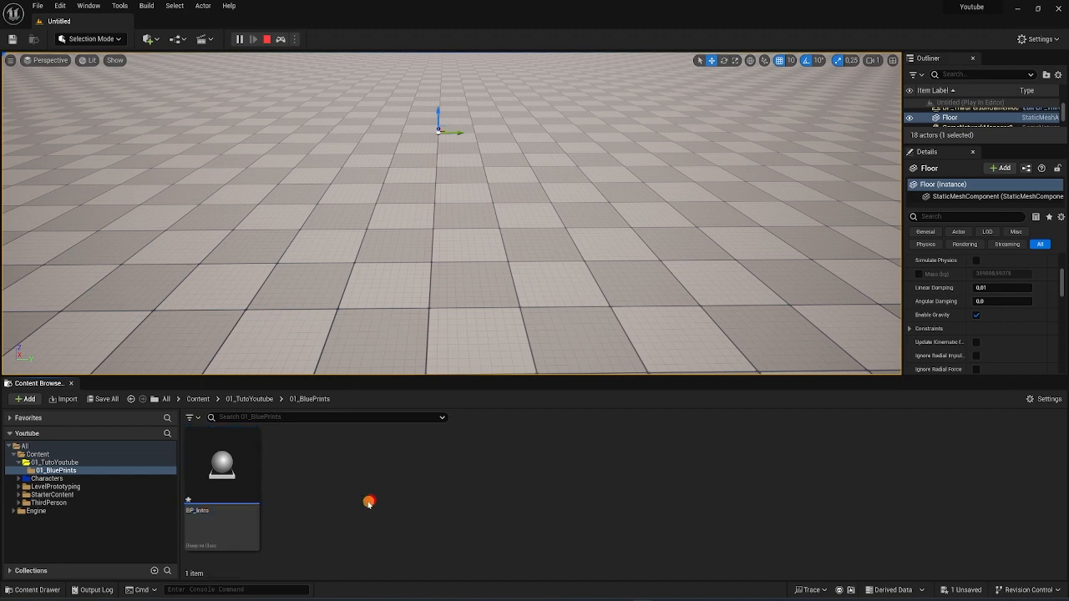
pyautogui.click(216, 475)
pyautogui.hotkey('ctrl', 's')
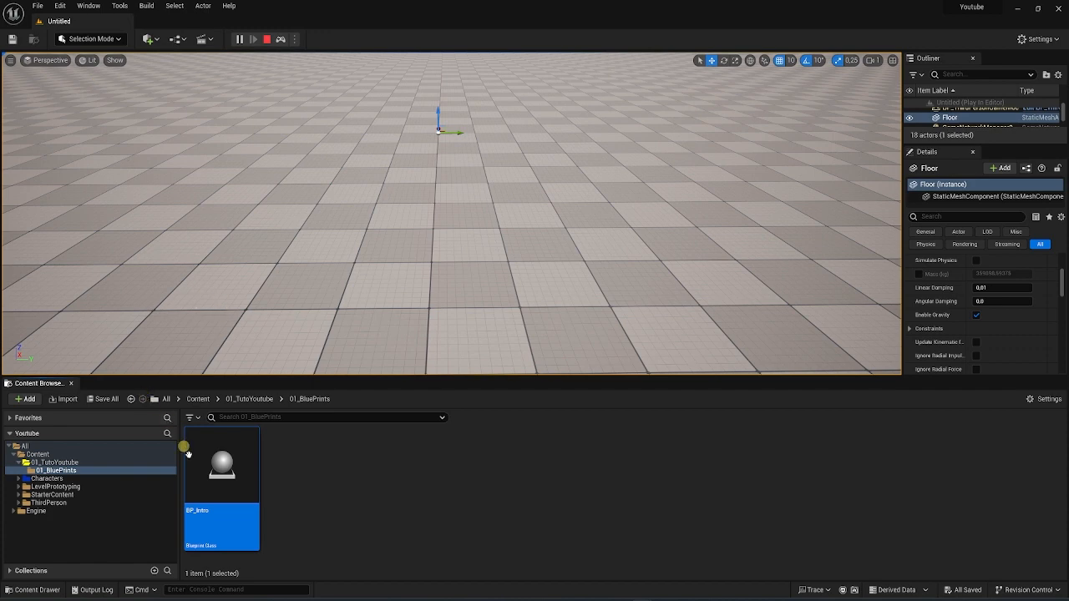
pyautogui.moveTo(209, 520)
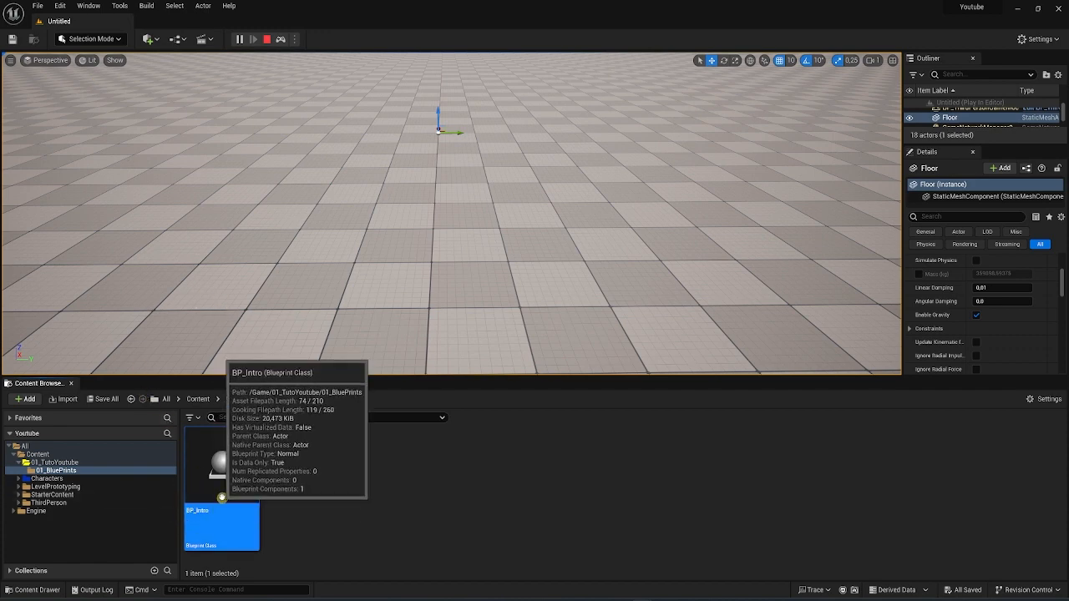
pyautogui.click(267, 39)
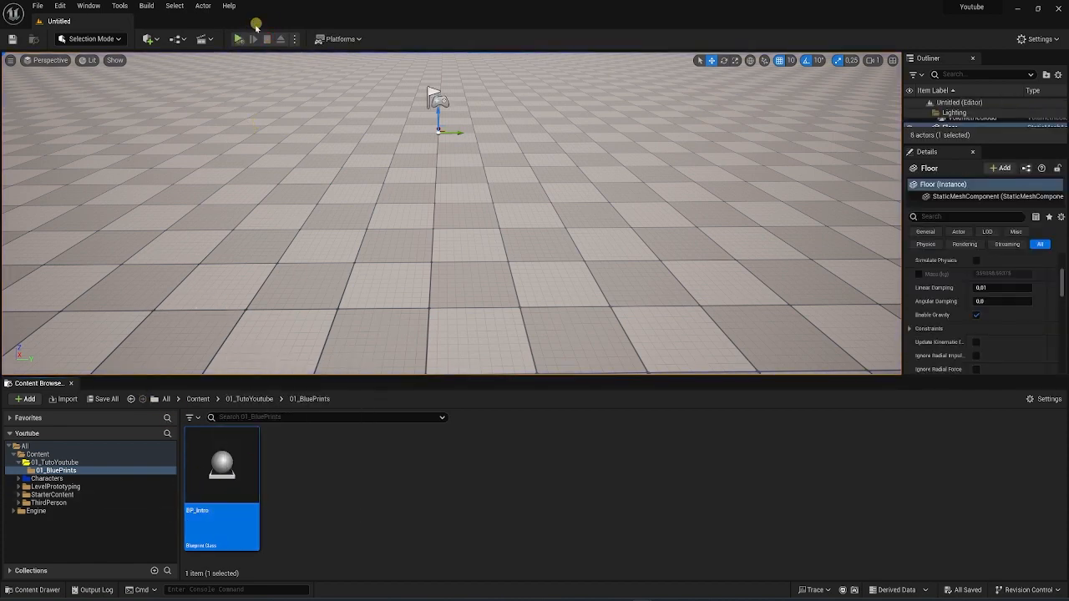
# - Open BP_Intro in the Blueprint editor and maximize its window
pyautogui.moveTo(233, 476)
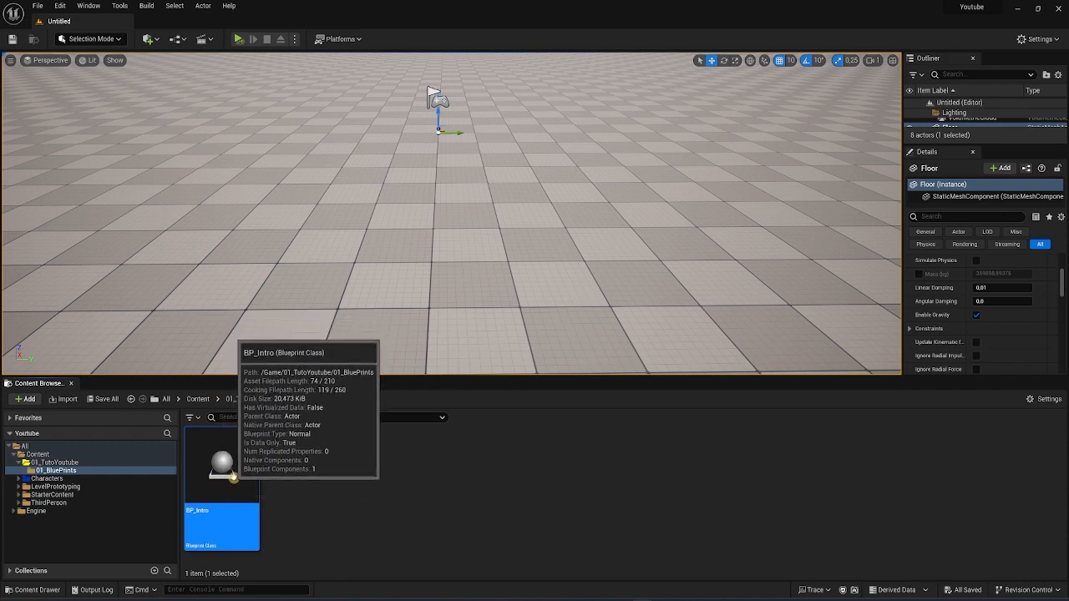
pyautogui.doubleClick(233, 476)
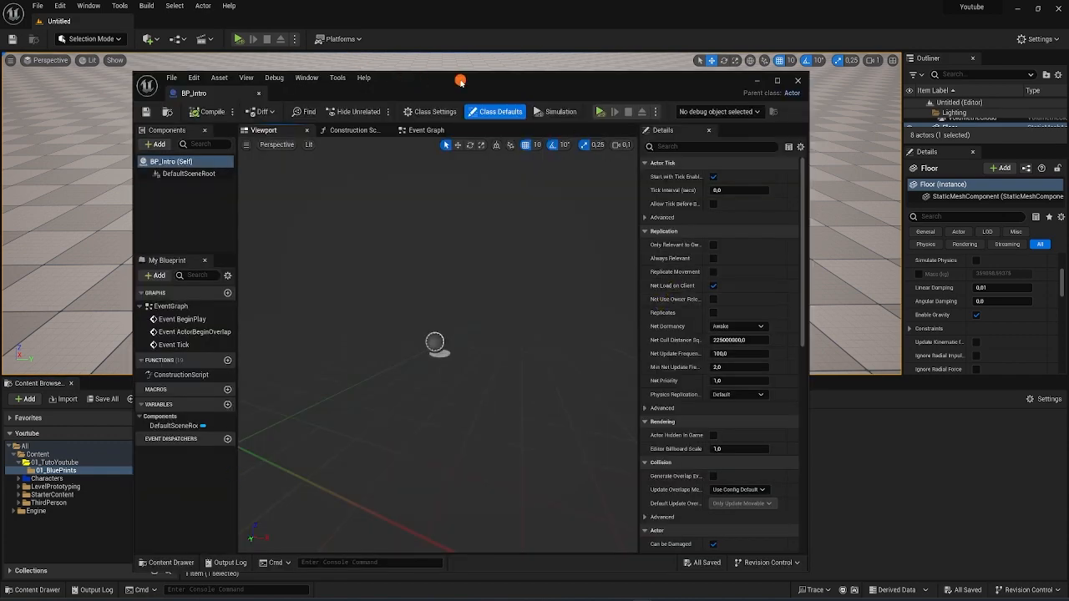
pyautogui.doubleClick(460, 80)
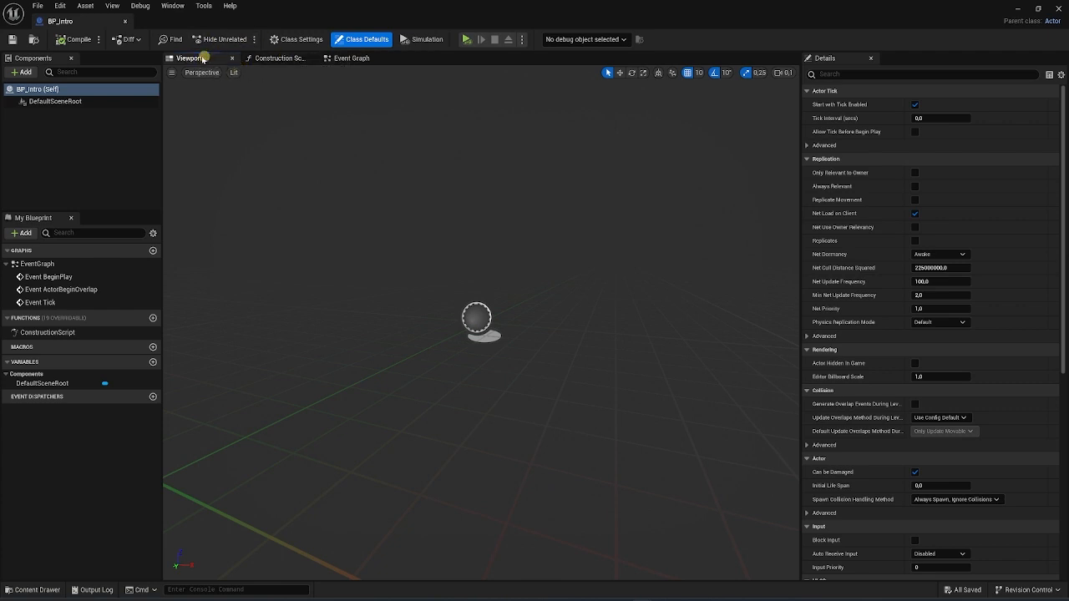
# - Examine BP_Intro's Viewport, Construction Script and Event Graph, ending back in the Viewport
pyautogui.moveTo(396, 230); pyautogui.dragTo(427, 237, button='right')
pyautogui.moveTo(409, 189); pyautogui.dragTo(334, 192, button='right')
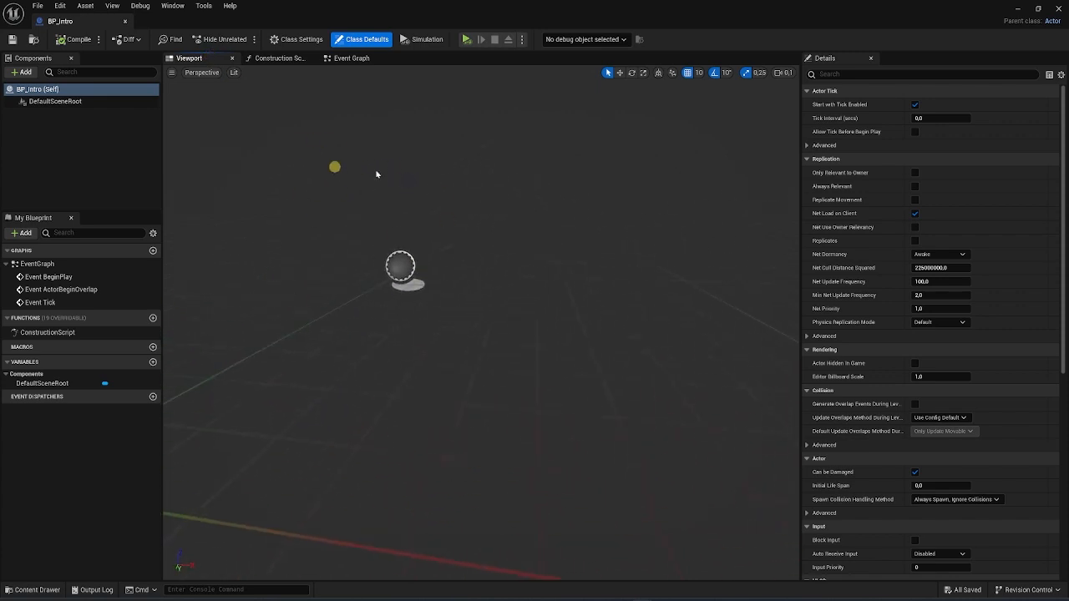
pyautogui.moveTo(445, 286); pyautogui.dragTo(439, 267, button='right')
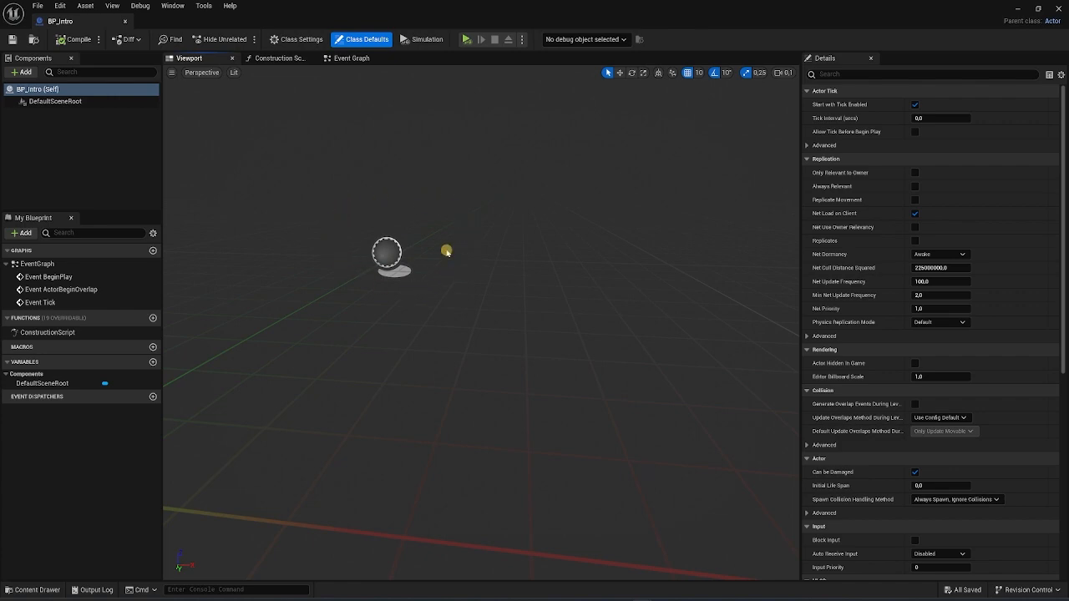
pyautogui.click(279, 58)
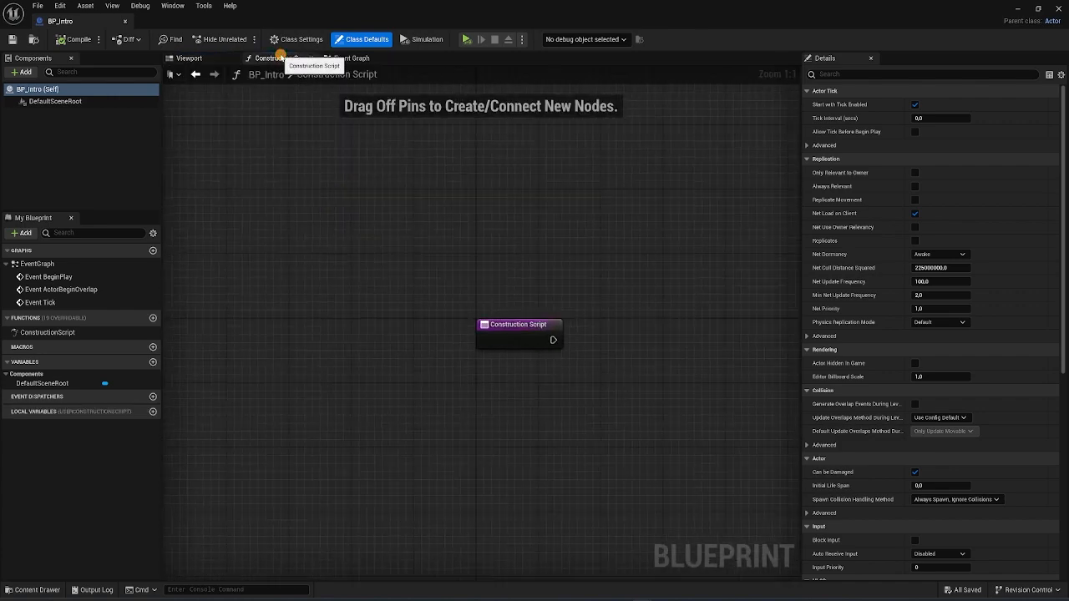
pyautogui.moveTo(569, 299); pyautogui.dragTo(454, 291, button='right')
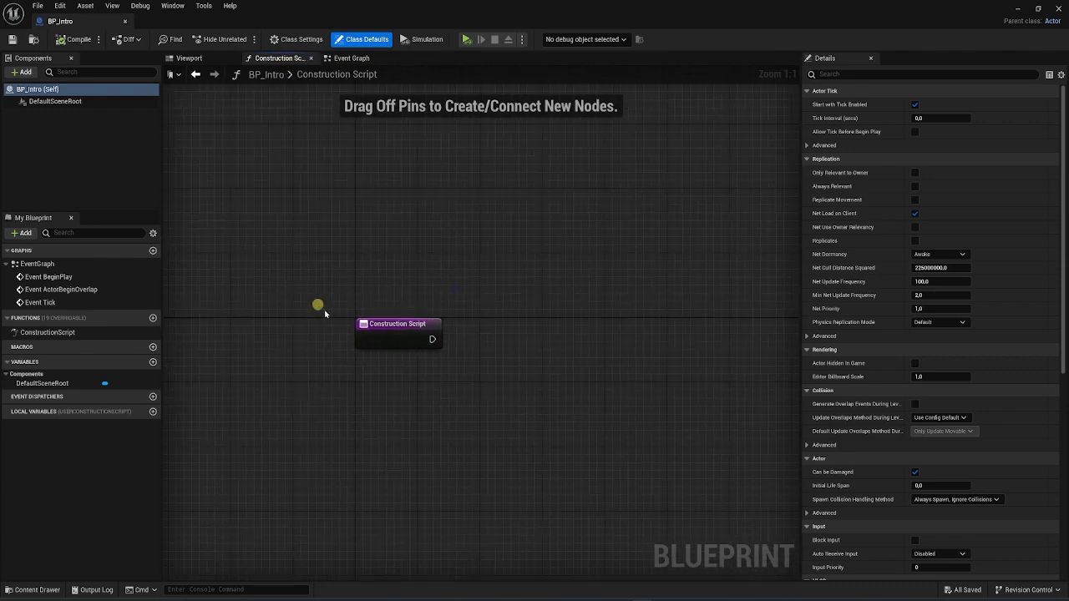
pyautogui.moveTo(551, 247); pyautogui.dragTo(472, 247, button='right')
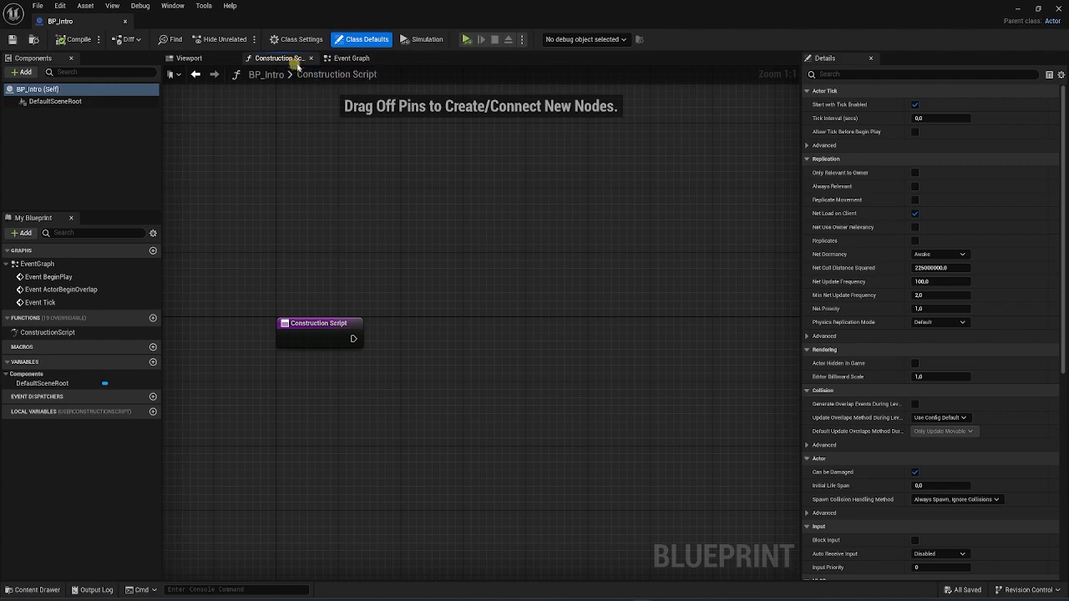
pyautogui.click(360, 59)
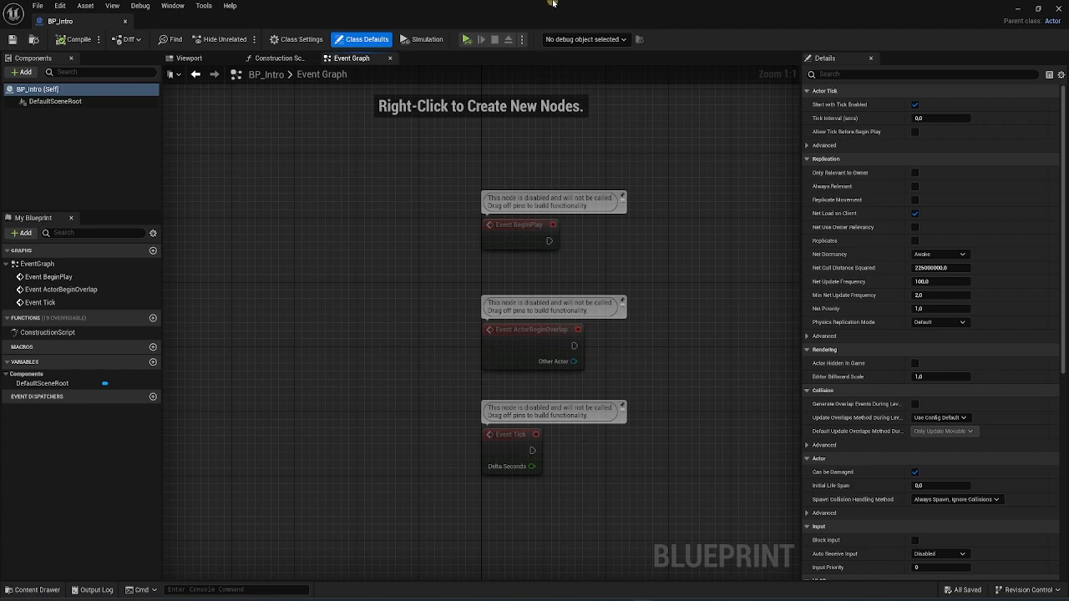
pyautogui.click(280, 59)
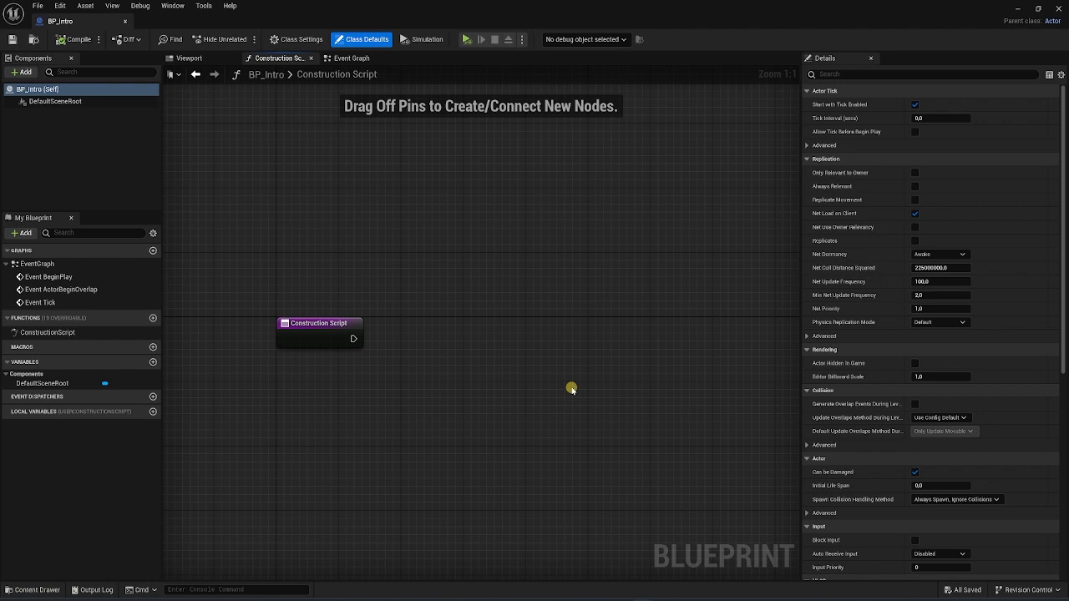
pyautogui.moveTo(429, 310); pyautogui.dragTo(444, 307, button='right')
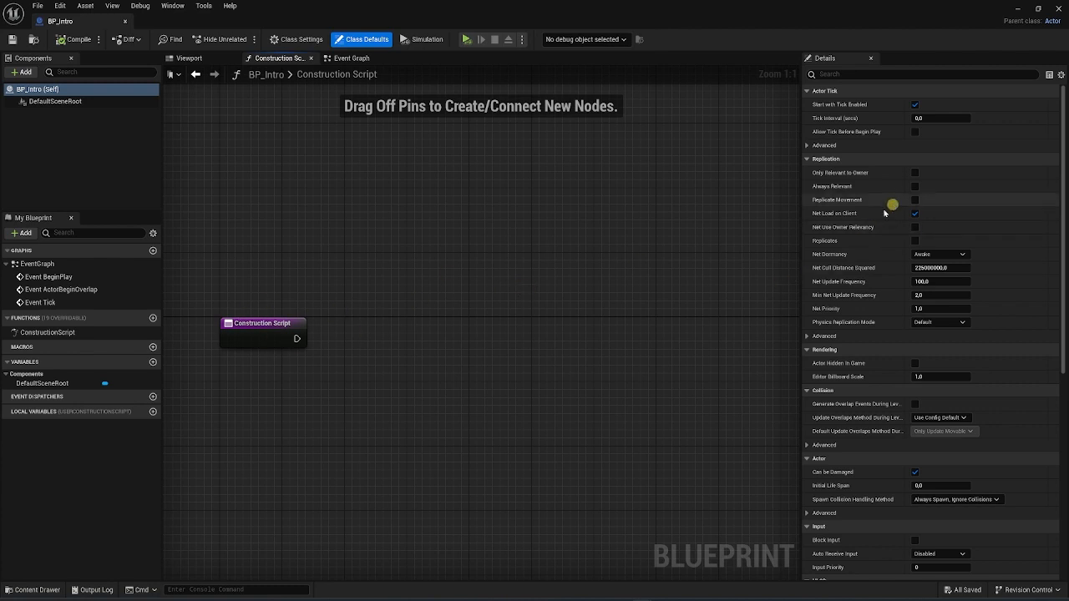
pyautogui.click(350, 57)
pyautogui.click(284, 57)
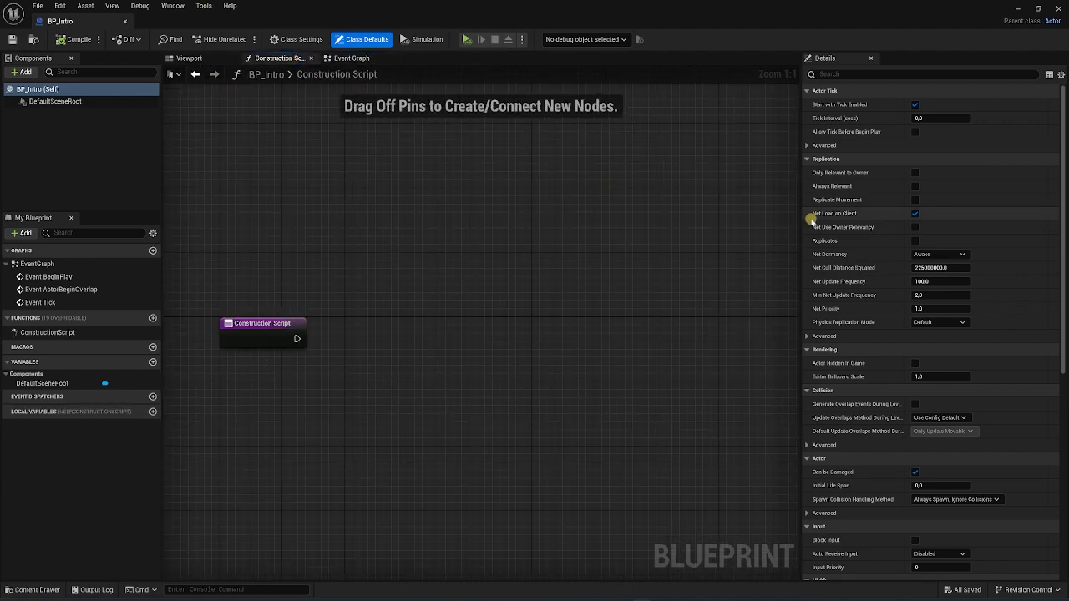
pyautogui.click(204, 58)
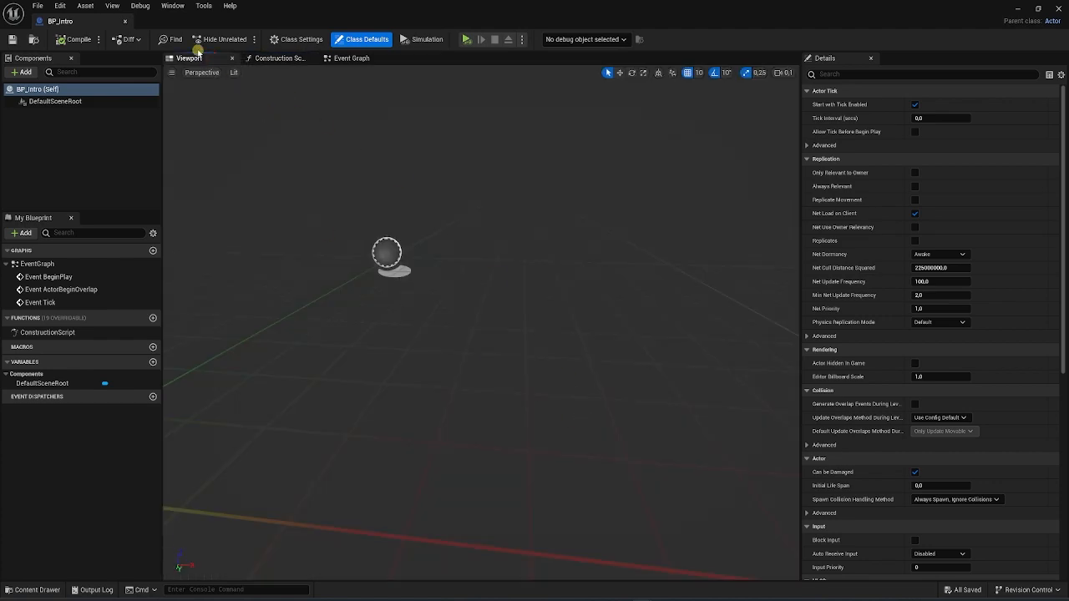
pyautogui.moveTo(358, 249)
pyautogui.mouseDown(button='right')
pyautogui.moveTo(359, 296)
pyautogui.moveTo(393, 233)
pyautogui.mouseUp(button='right')
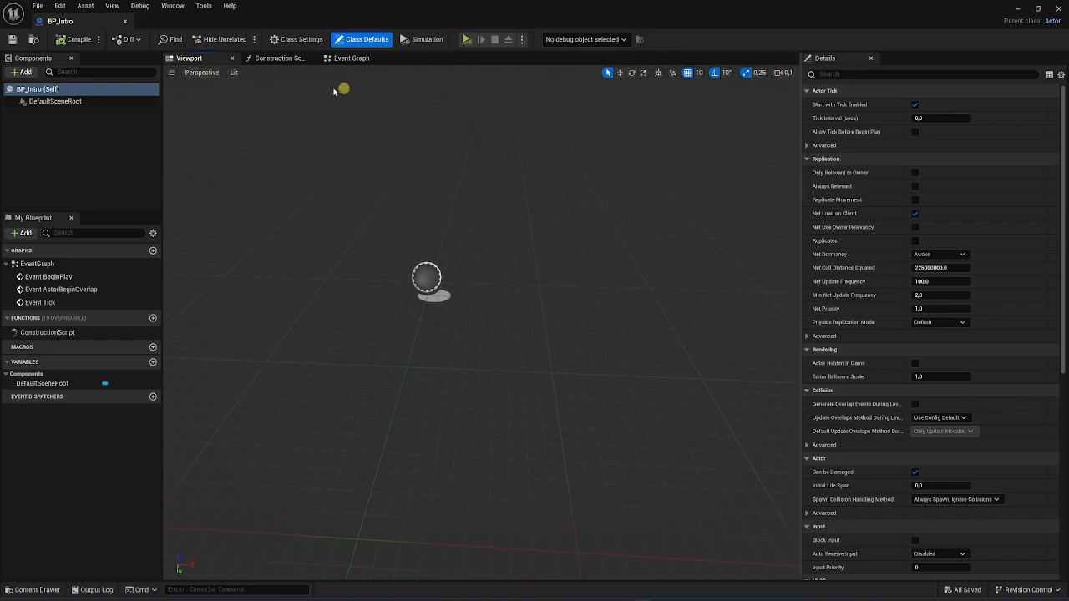
pyautogui.moveTo(393, 5); pyautogui.dragTo(556, 106)
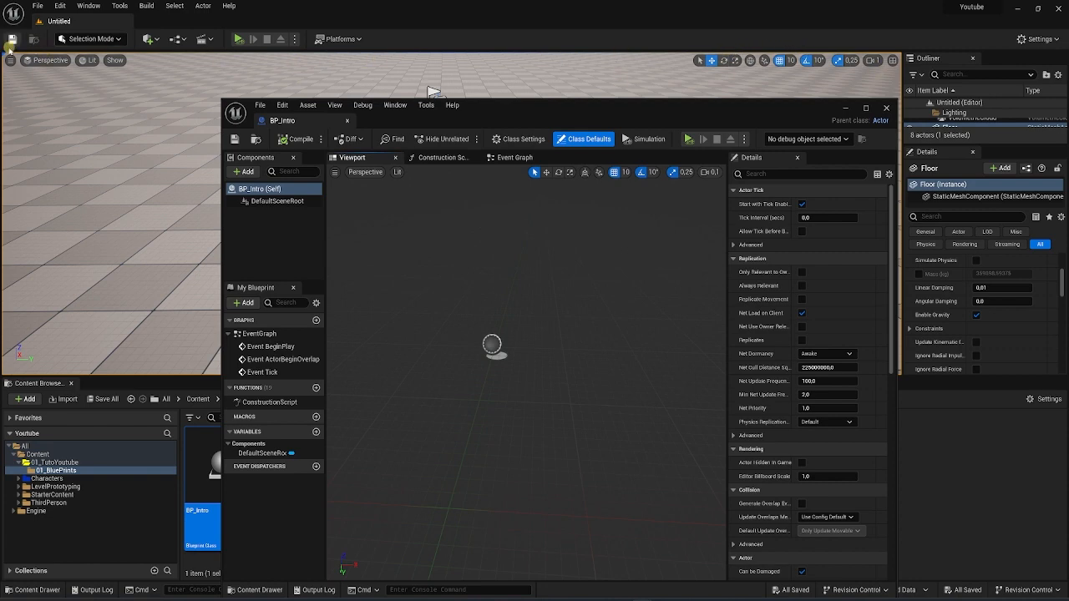
pyautogui.moveTo(609, 118); pyautogui.dragTo(613, 399)
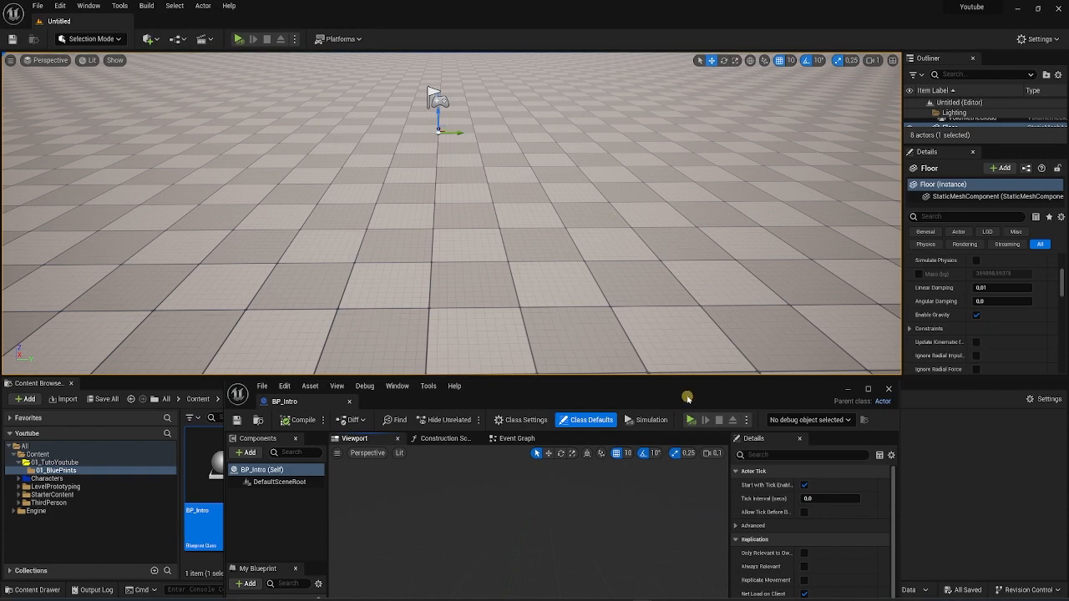
pyautogui.moveTo(683, 394); pyautogui.dragTo(621, 107)
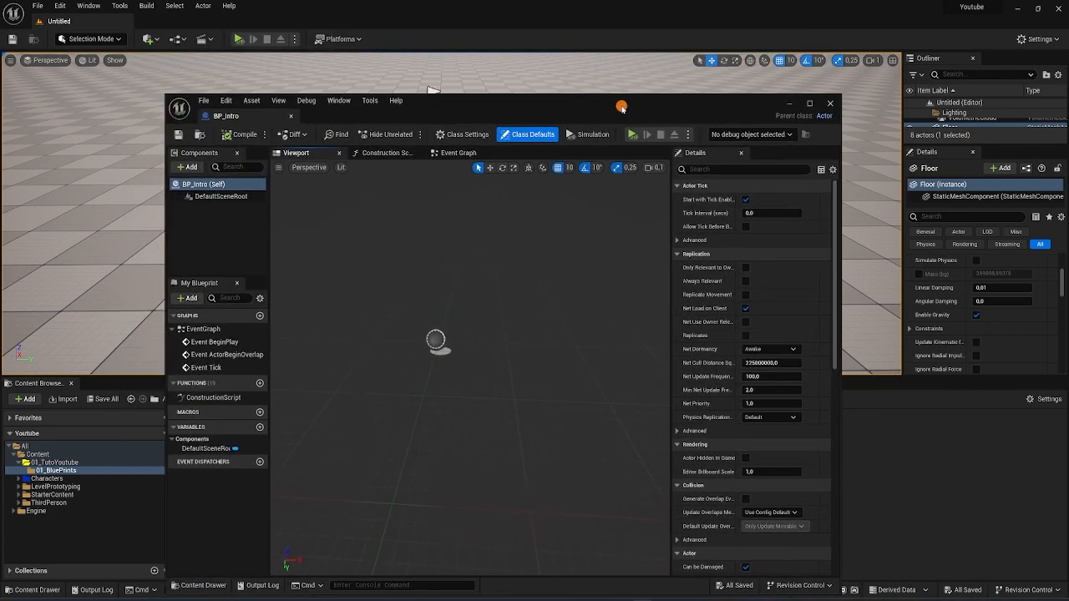
pyautogui.doubleClick(622, 106)
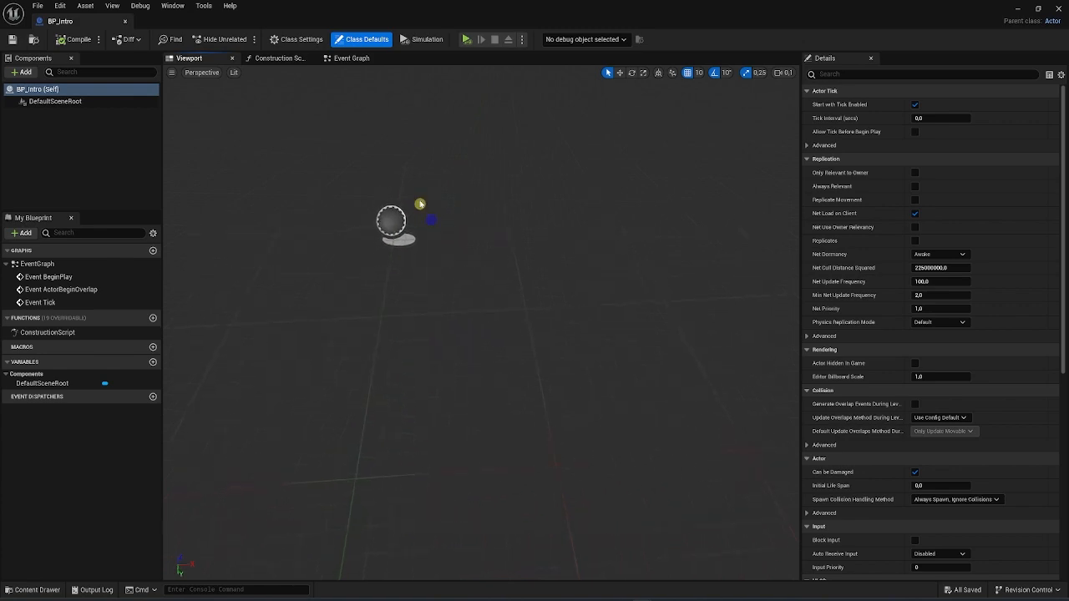
# - Restore the BP_Intro editor to a floating window beside the level view and place a BP_Intro actor on the level's floor
pyautogui.moveTo(411, 4); pyautogui.dragTo(744, 103)
pyautogui.moveTo(222, 239); pyautogui.dragTo(237, 234, button='right')
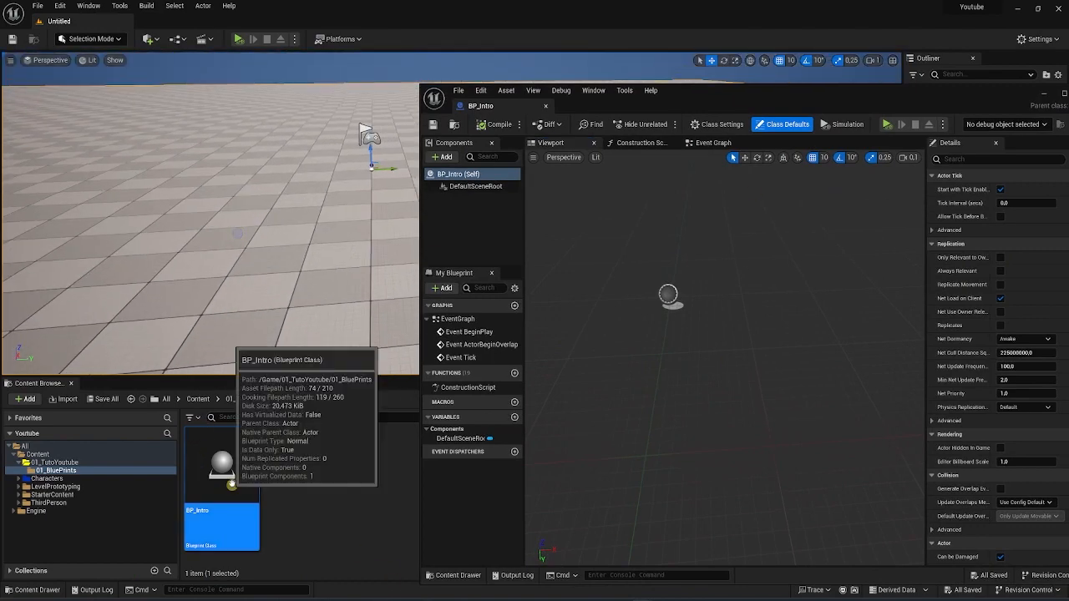
pyautogui.moveTo(221, 468); pyautogui.dragTo(258, 223)
pyautogui.moveTo(327, 246); pyautogui.dragTo(320, 269, button='right')
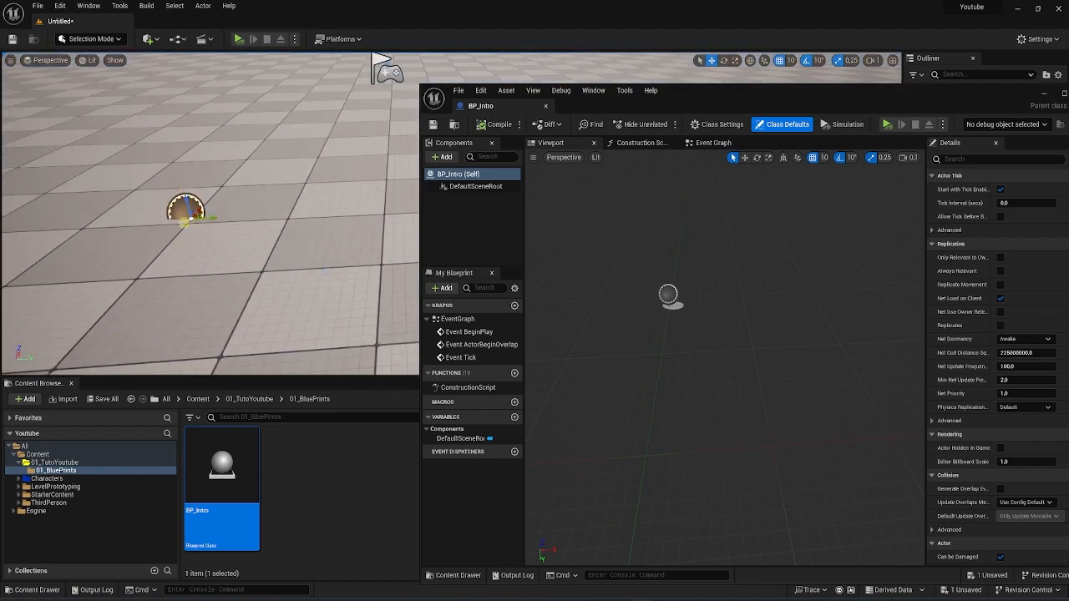
pyautogui.moveTo(321, 268); pyautogui.dragTo(194, 212, button='right')
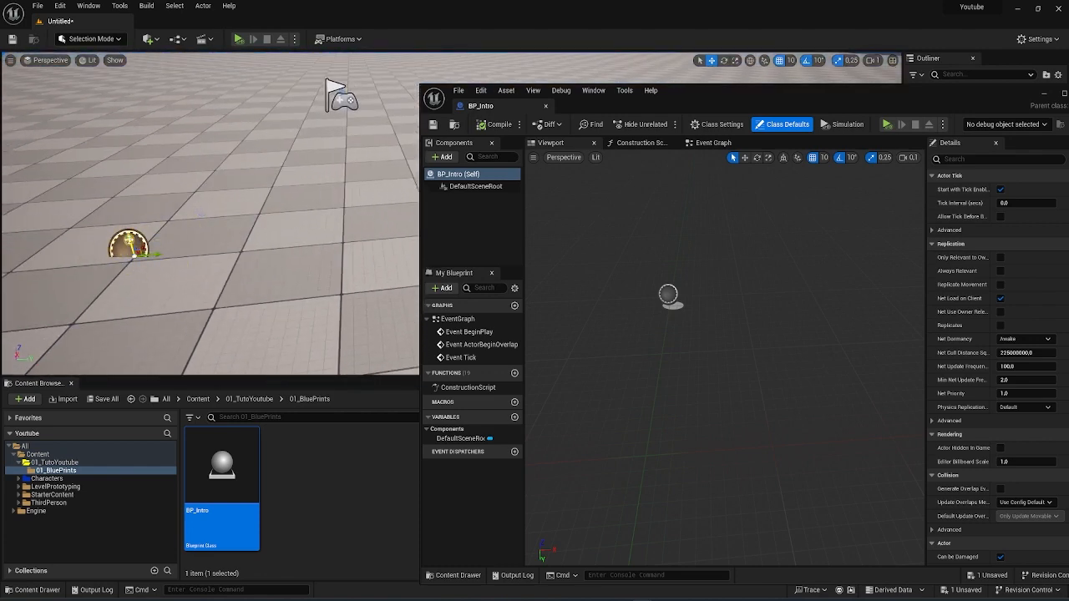
# - Inspect the Player Start and BP_Intro actors in the level, and move the Blueprint editor window clear of the level view
pyautogui.click(344, 96)
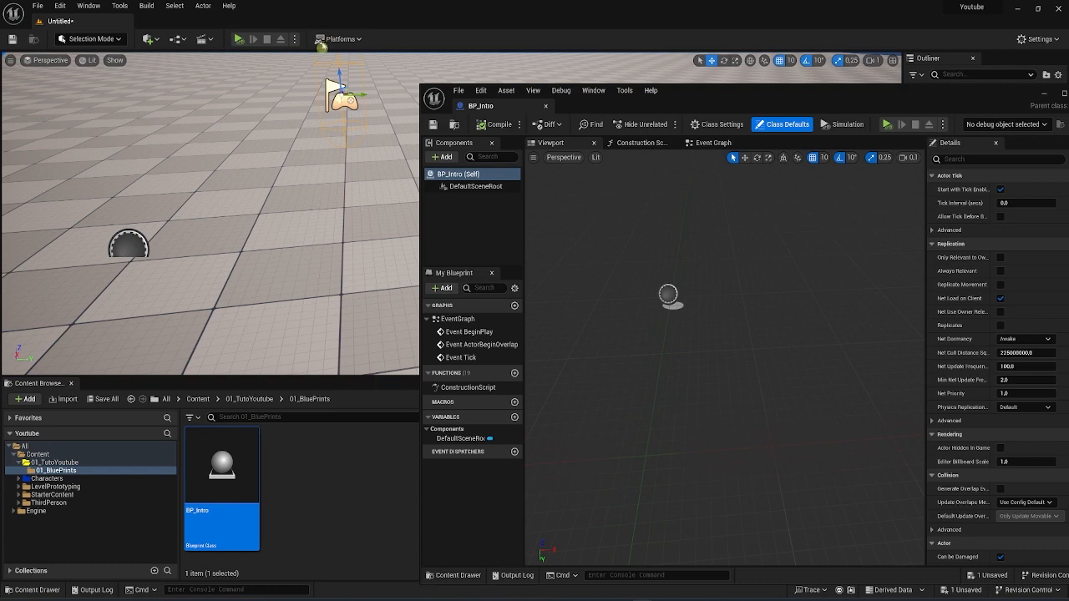
pyautogui.click(128, 244)
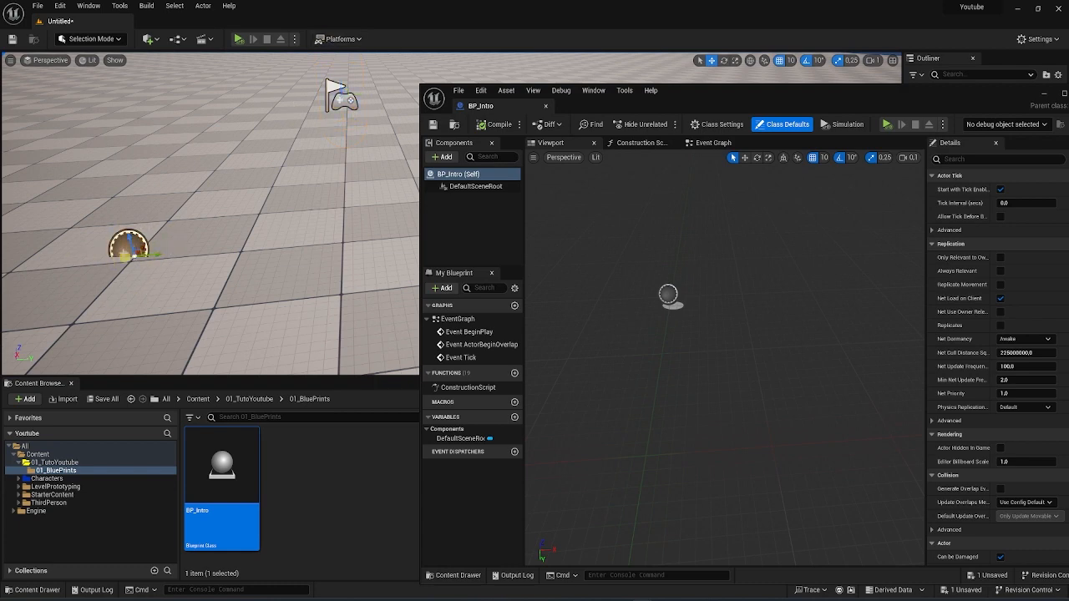
pyautogui.moveTo(867, 95); pyautogui.dragTo(906, 349)
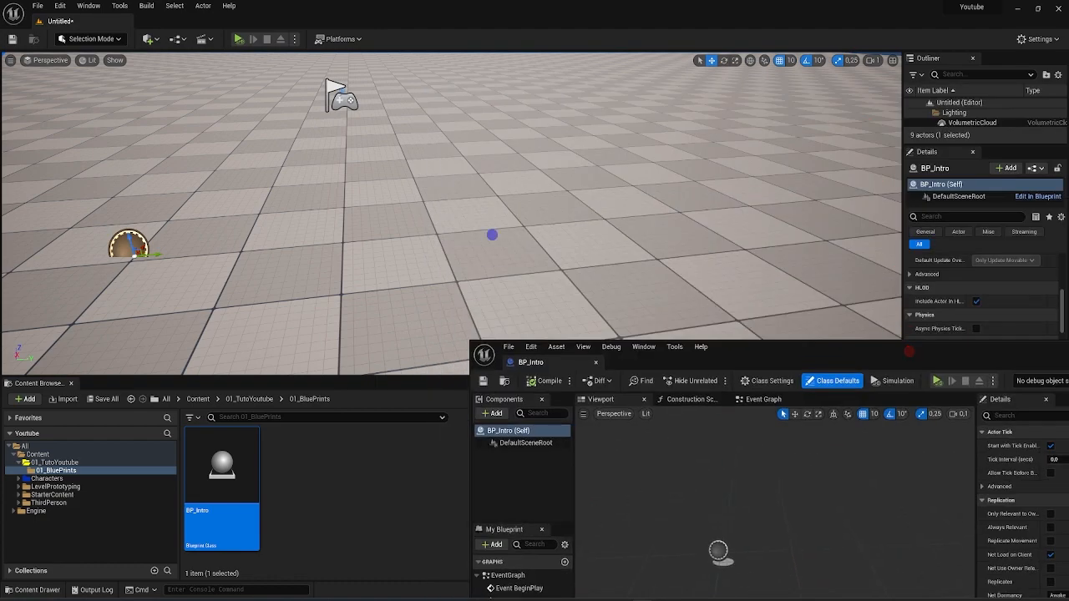
# - Temporarily hide the Floor to compare the placed BP_Intro with the DefaultSceneRoot in its Blueprint viewport, and show the Floor again
pyautogui.moveTo(491, 234); pyautogui.dragTo(463, 260, button='right')
pyautogui.click(463, 259)
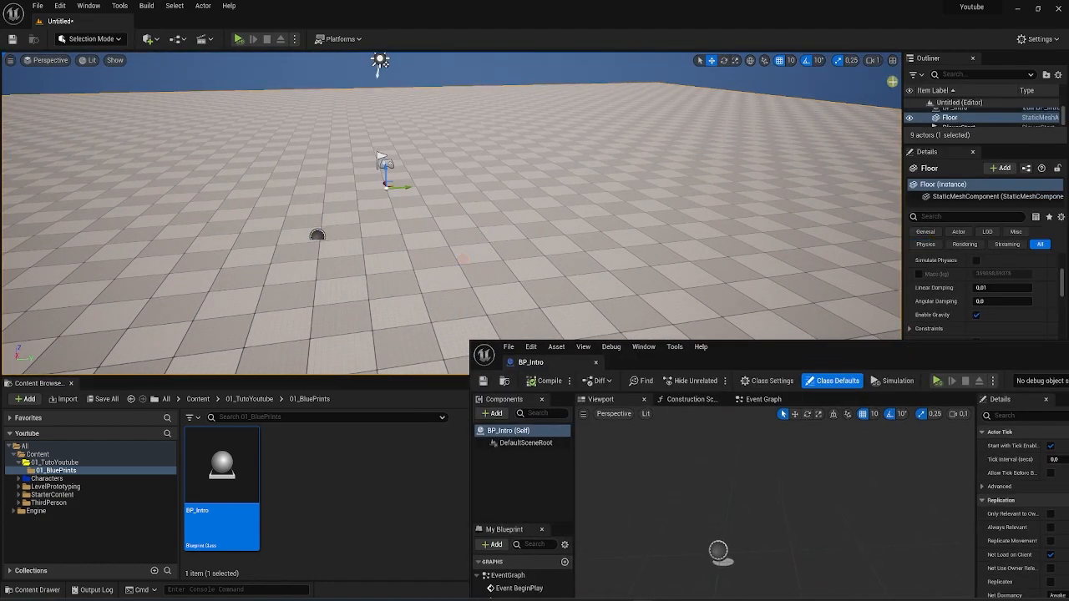
pyautogui.click(910, 118)
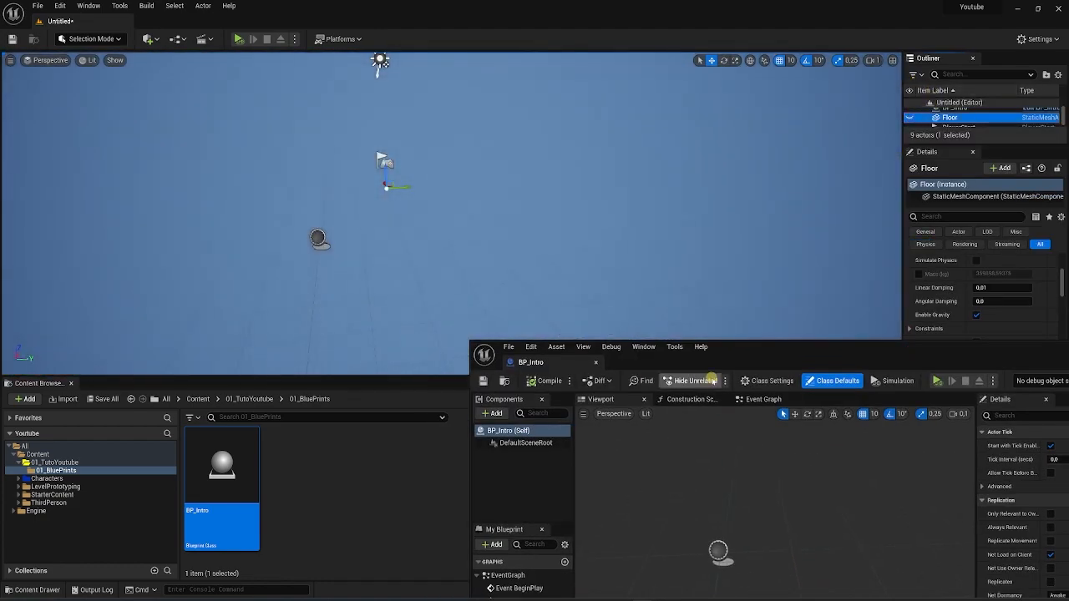
pyautogui.moveTo(757, 359); pyautogui.dragTo(699, 143)
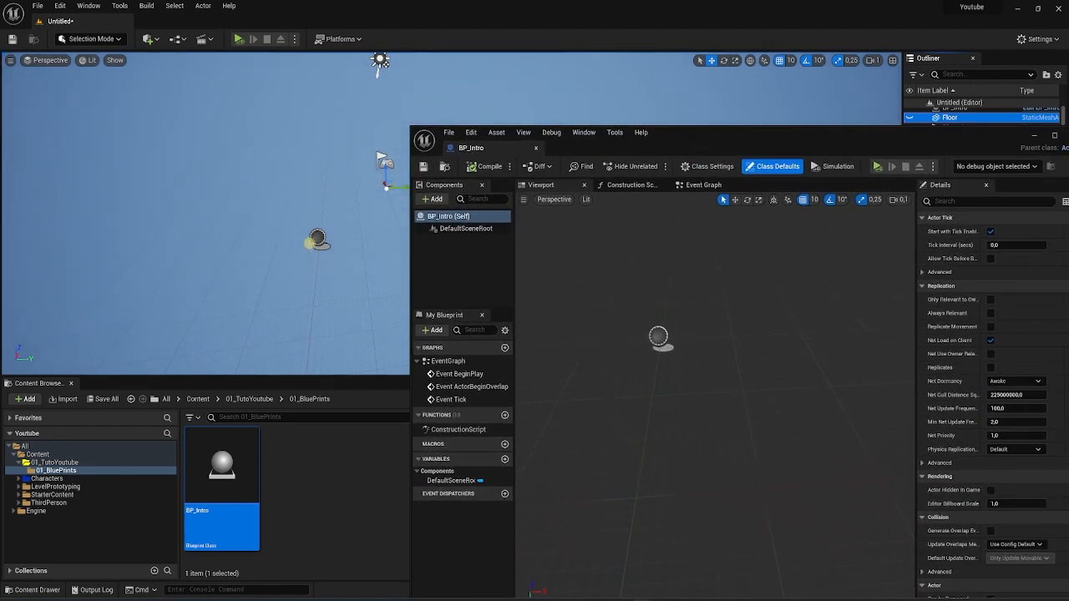
pyautogui.click(657, 336)
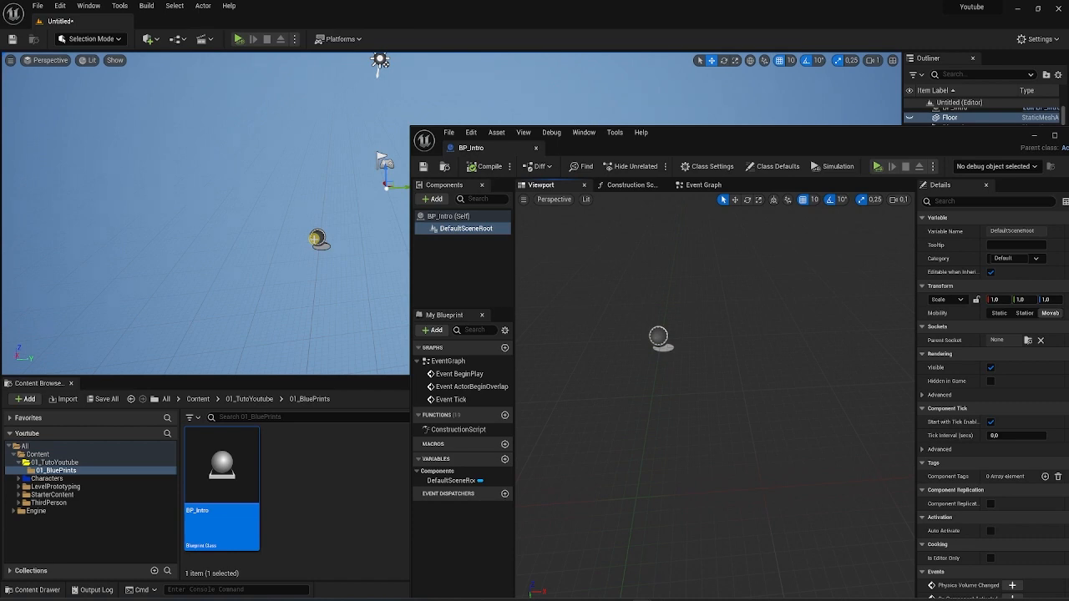
pyautogui.click(910, 117)
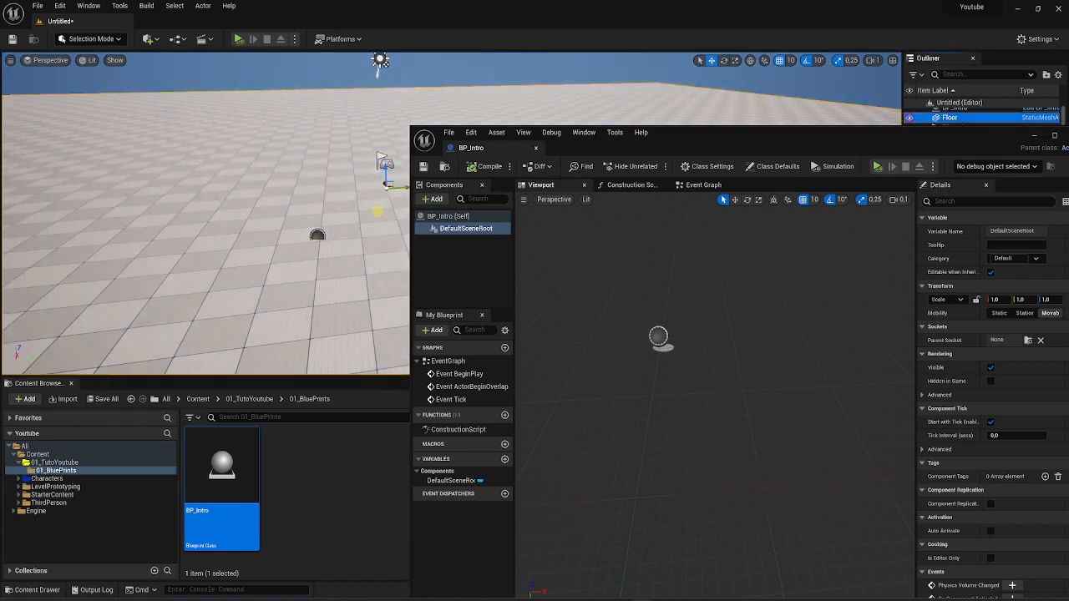
# - Place nine more BP_Intro actors from the Content Browser, spread across the level's floor
pyautogui.moveTo(274, 215)
pyautogui.mouseDown(button='right')
pyautogui.moveTo(284, 203)
pyautogui.moveTo(295, 220)
pyautogui.mouseUp(button='right')
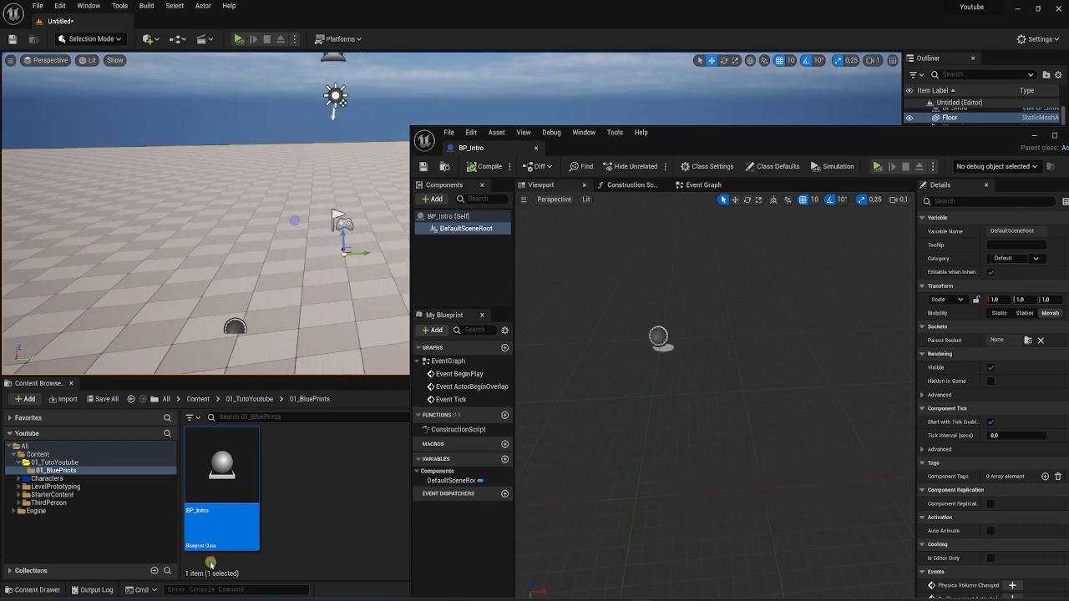
pyautogui.click(226, 479)
pyautogui.moveTo(225, 479); pyautogui.dragTo(112, 258)
pyautogui.moveTo(226, 481); pyautogui.dragTo(215, 223)
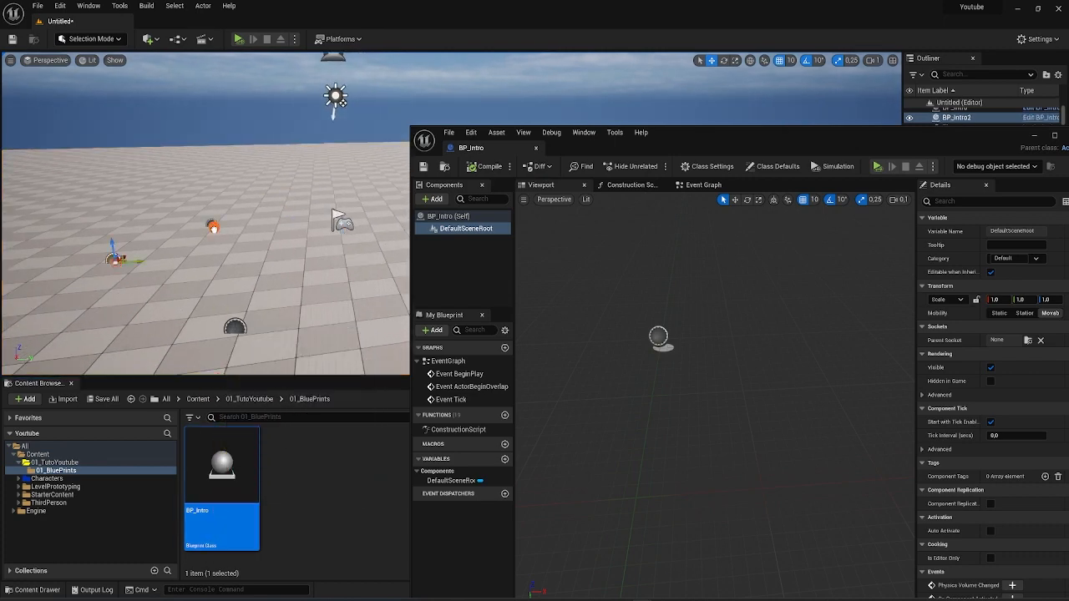
pyautogui.moveTo(226, 481); pyautogui.dragTo(303, 290)
pyautogui.moveTo(224, 480); pyautogui.dragTo(396, 237)
pyautogui.moveTo(224, 480); pyautogui.dragTo(123, 209)
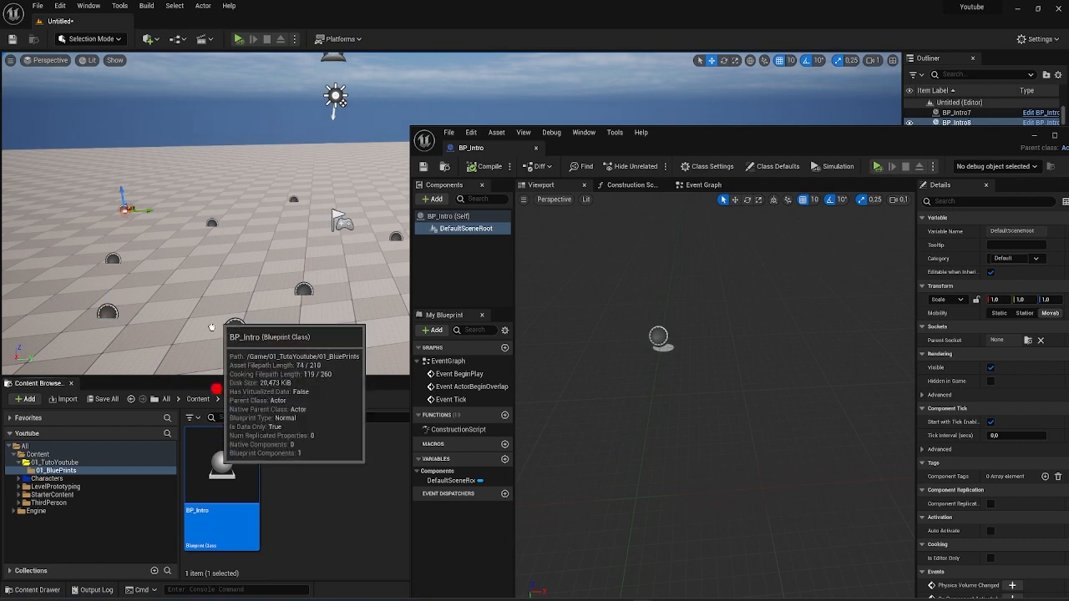
pyautogui.moveTo(222, 480); pyautogui.dragTo(192, 167)
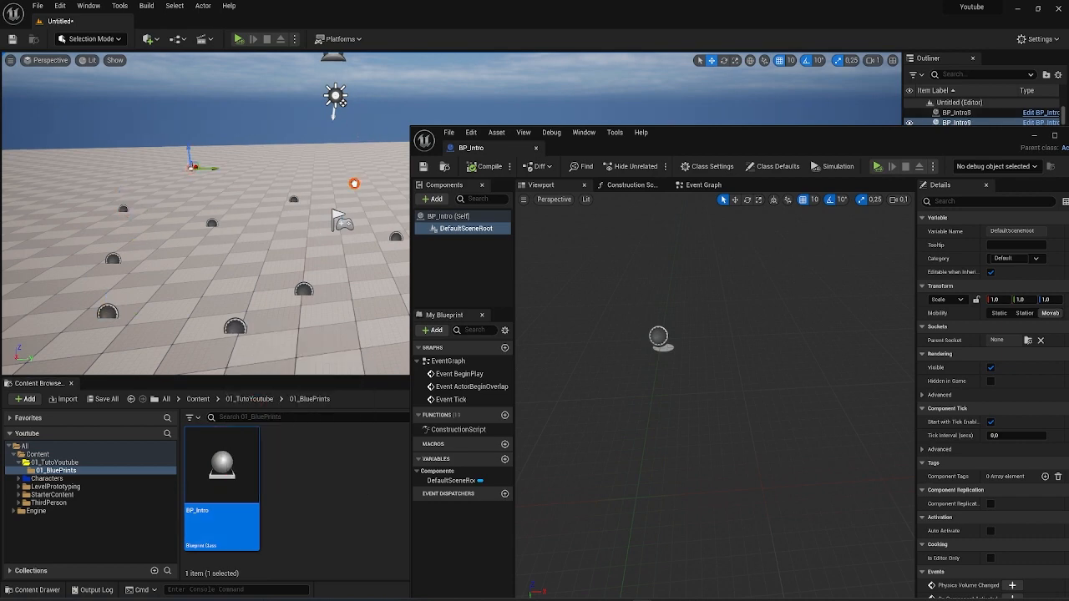
pyautogui.moveTo(354, 183); pyautogui.dragTo(354, 184)
# - Inspect two of the placed BP_Intro copies in the level and maximize the BP_Intro editor window
pyautogui.moveTo(301, 214); pyautogui.dragTo(316, 230, button='right')
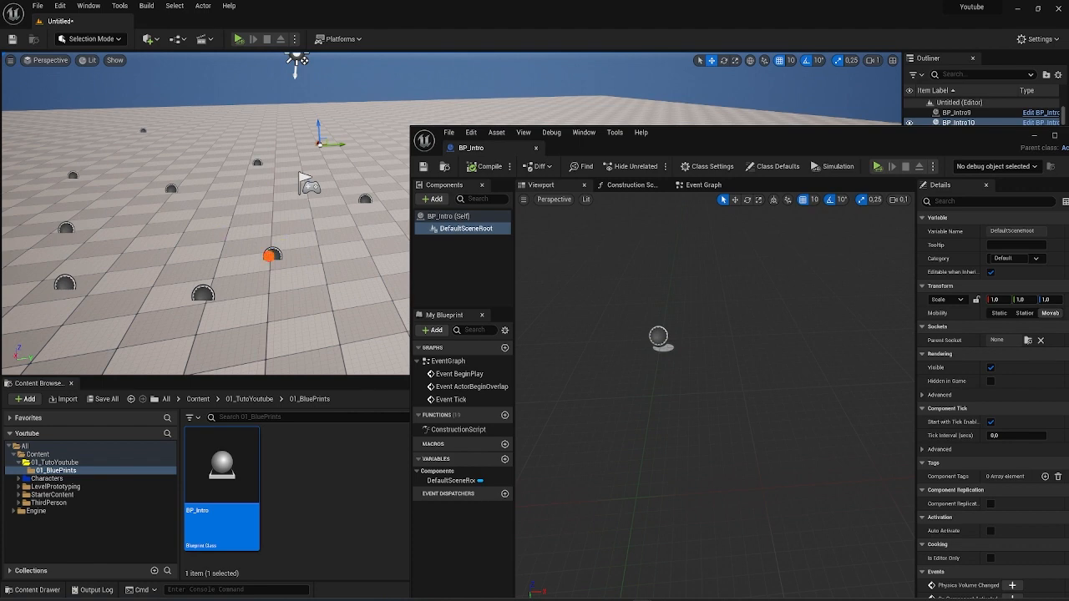
pyautogui.click(63, 282)
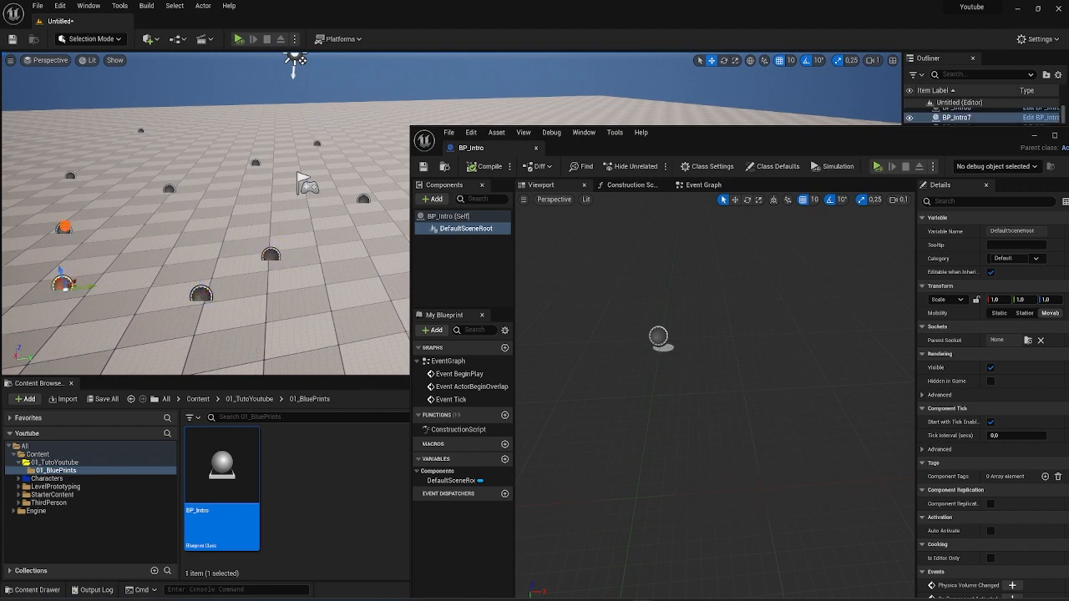
pyautogui.click(70, 175)
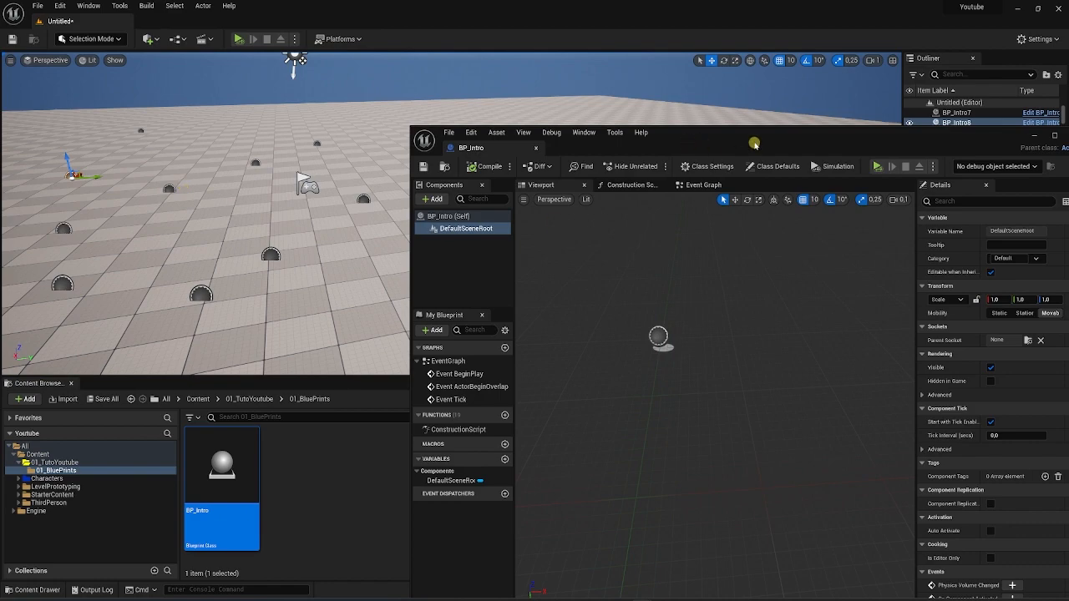
pyautogui.moveTo(754, 144); pyautogui.dragTo(578, 79)
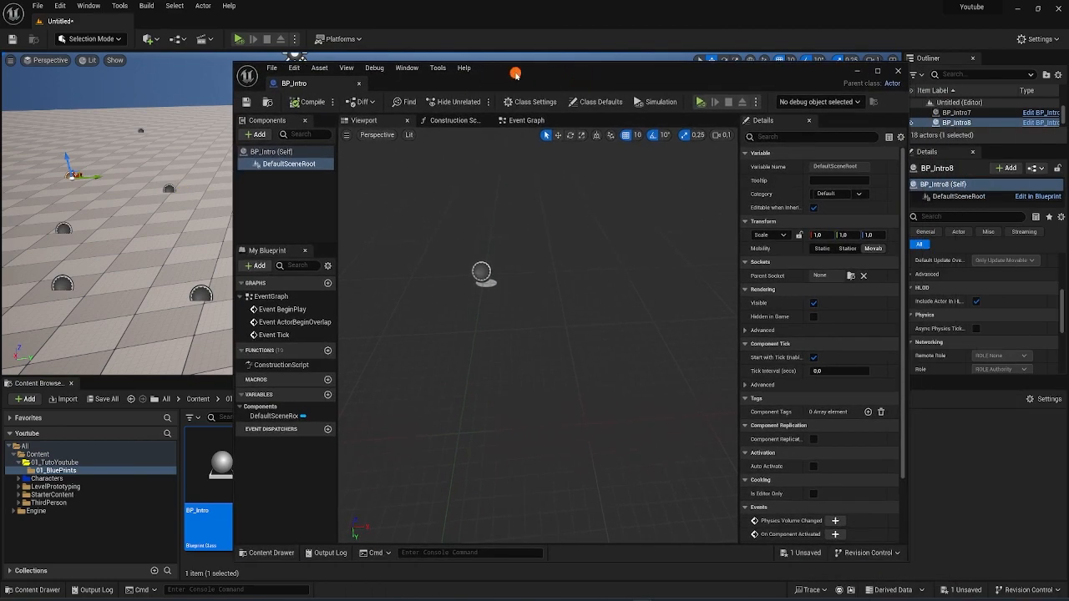
pyautogui.doubleClick(516, 74)
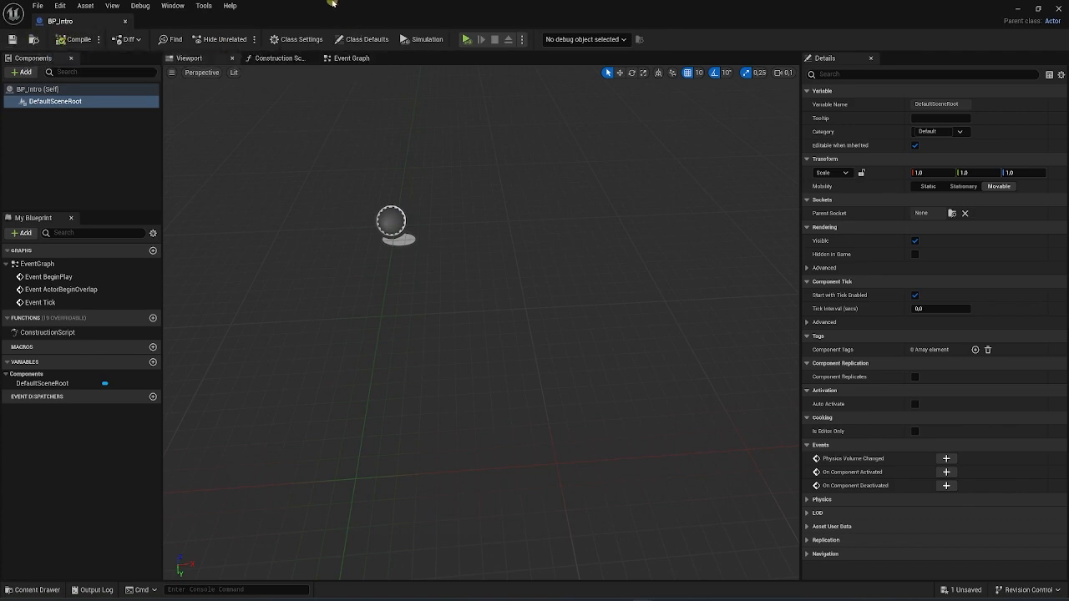
# - Restore the BP_Intro editor to a floating window, browse to StarterContent, and locate the BP_Intro asset from its editor
pyautogui.moveTo(332, 6); pyautogui.dragTo(664, 80)
pyautogui.click(46, 486)
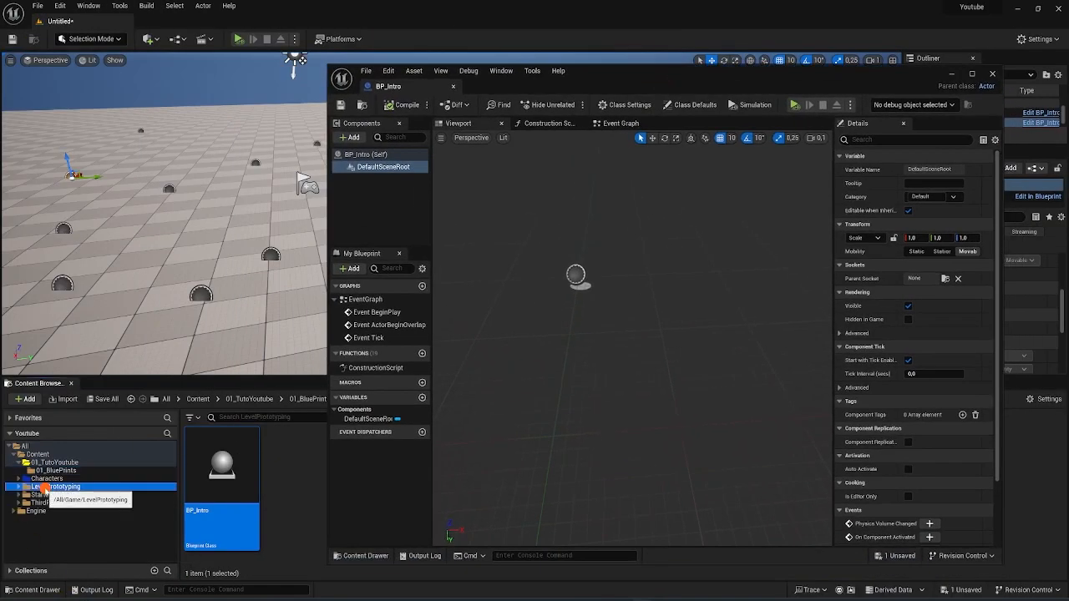
pyautogui.click(52, 494)
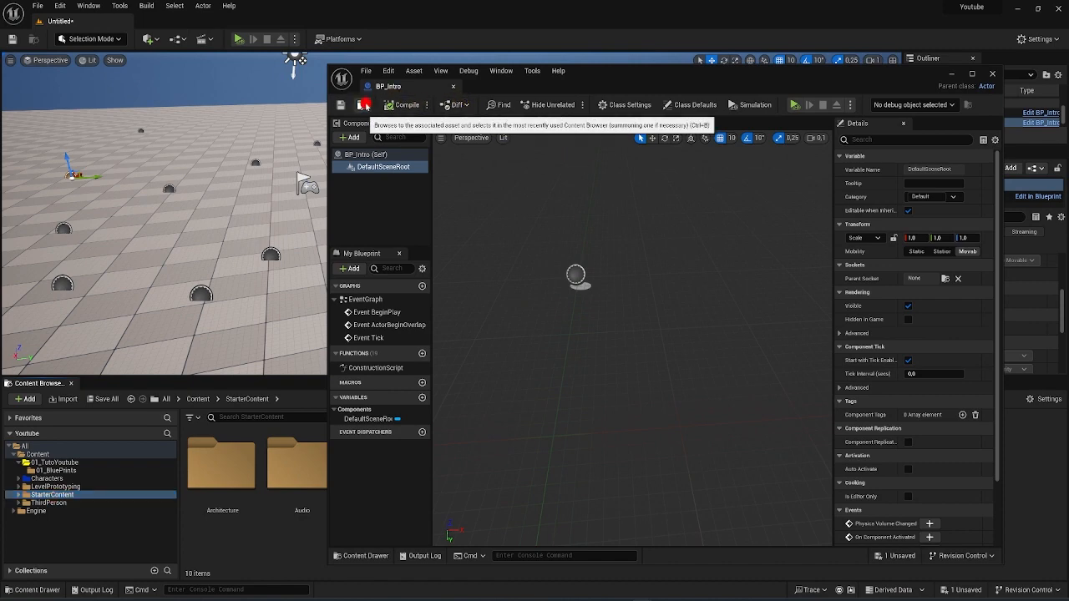
pyautogui.click(365, 105)
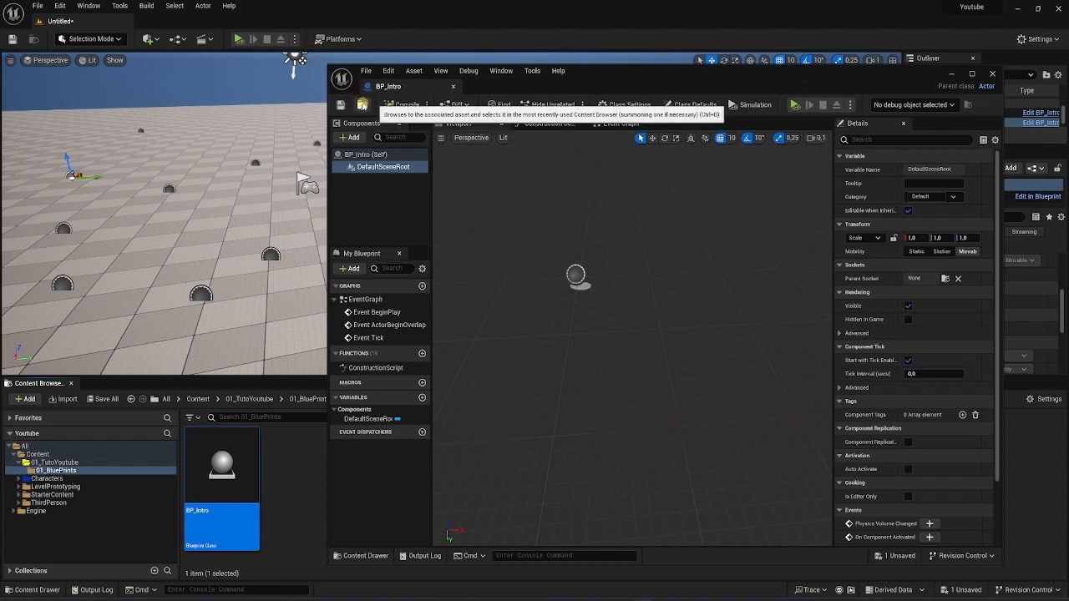
pyautogui.click(222, 529)
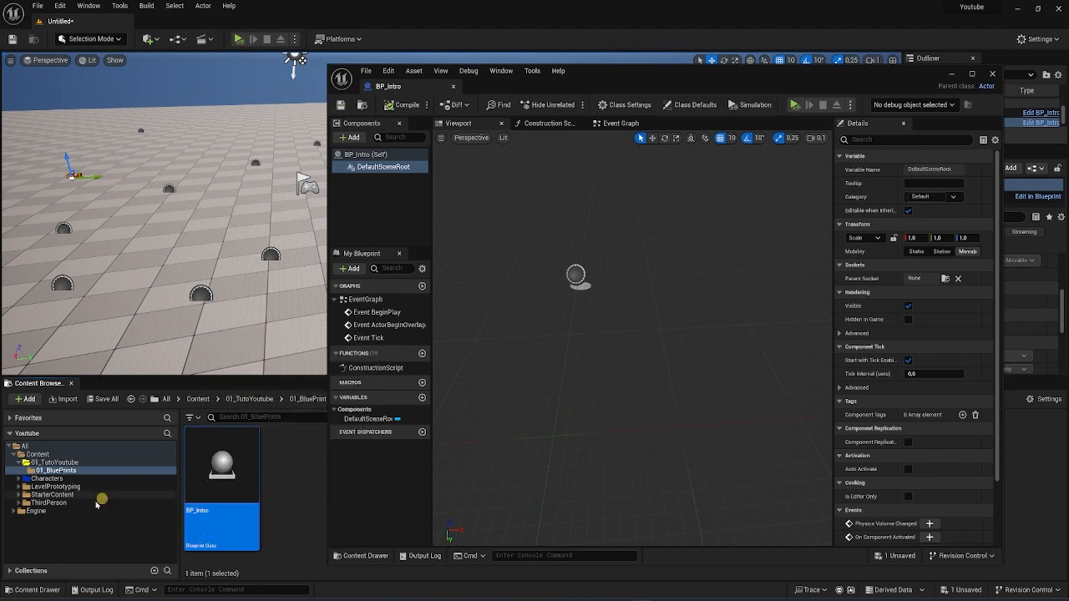
pyautogui.click(98, 502)
pyautogui.click(344, 167)
pyautogui.click(366, 88)
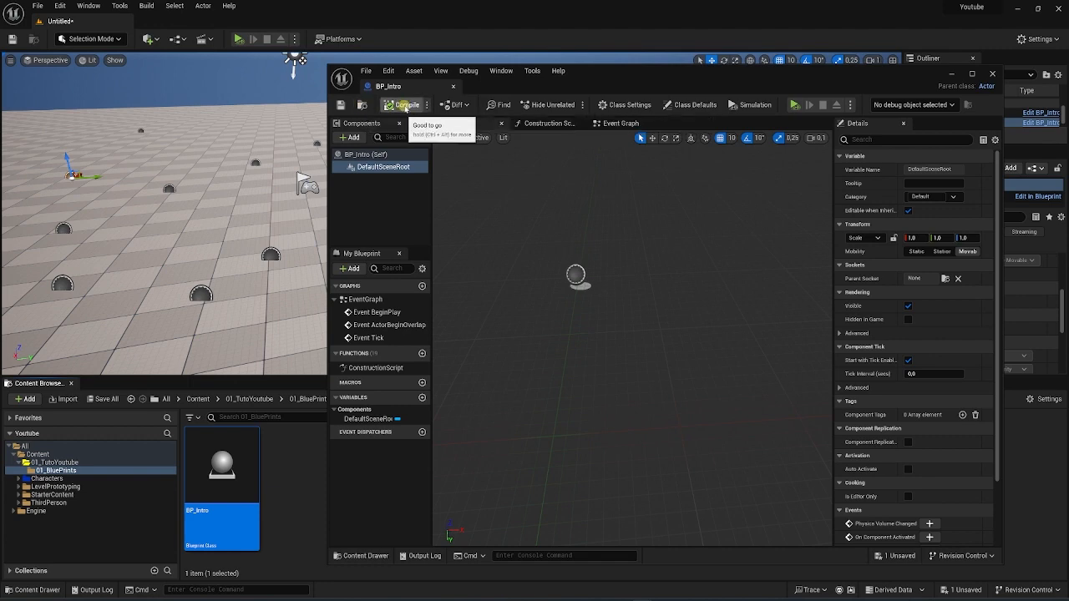
# - Maximize the BP_Intro editor and open the list of components that can be added to the actor
pyautogui.doubleClick(827, 82)
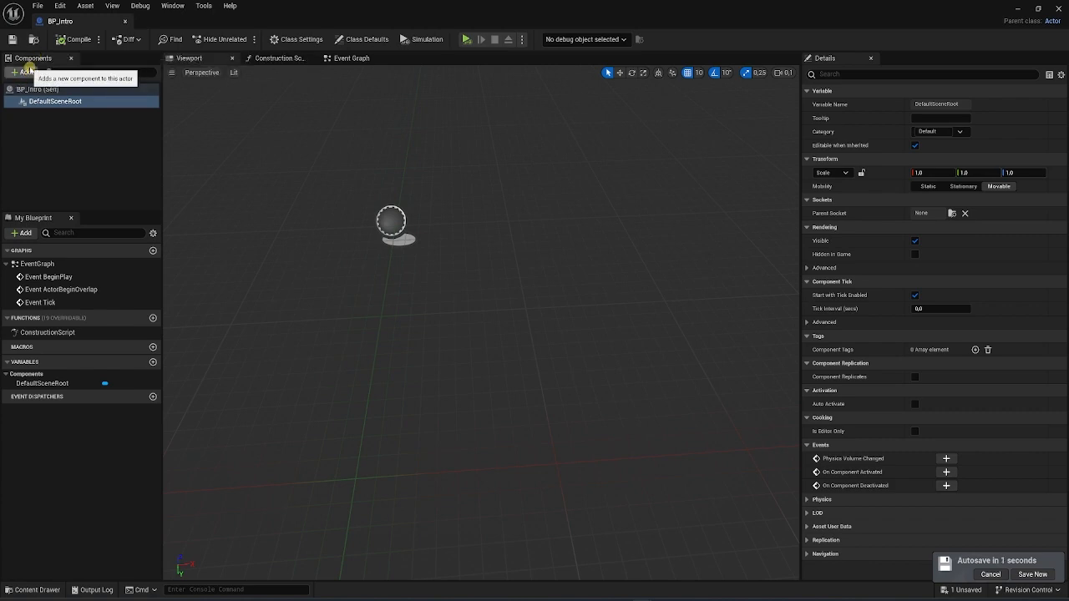
pyautogui.click(25, 73)
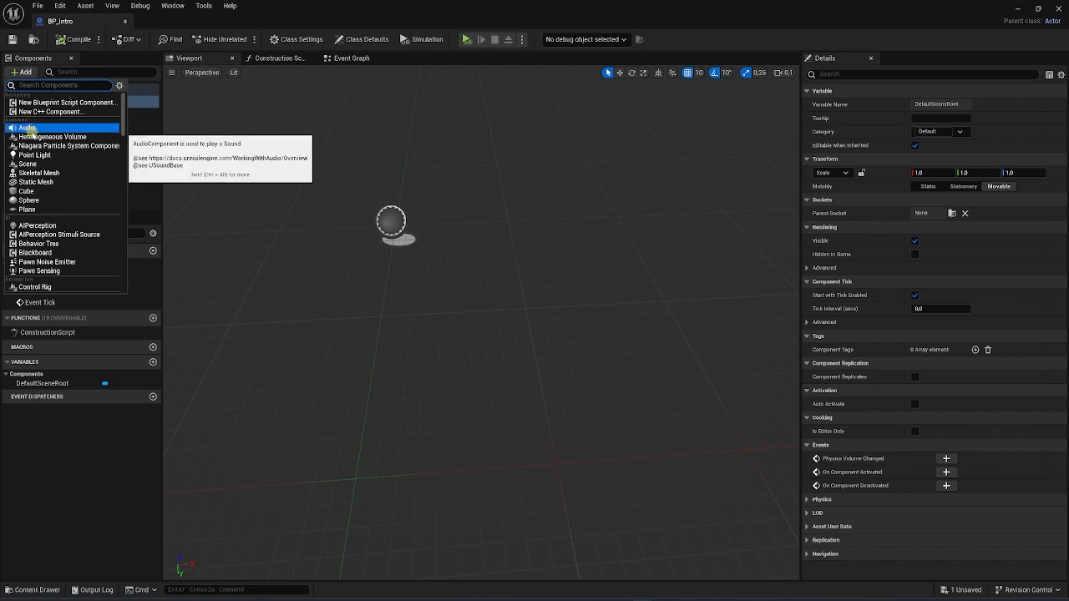
# - Float the BP_Intro editor again and examine the asset types that can be created in the 01_BluePrints folder, including Blueprint and Audio
pyautogui.moveTo(484, 6); pyautogui.dragTo(811, 126)
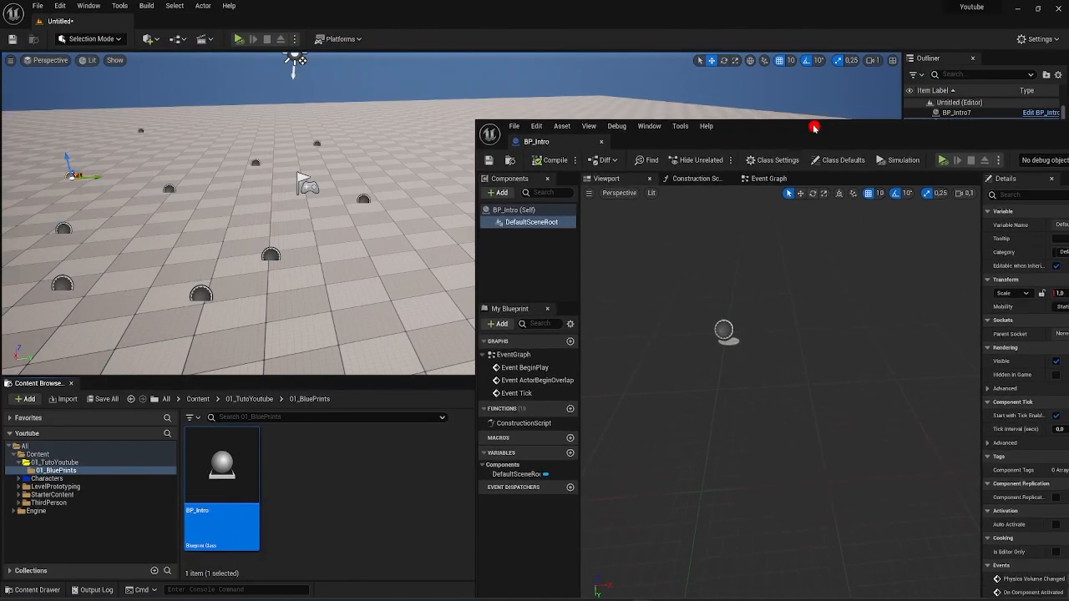
pyautogui.rightClick(313, 463)
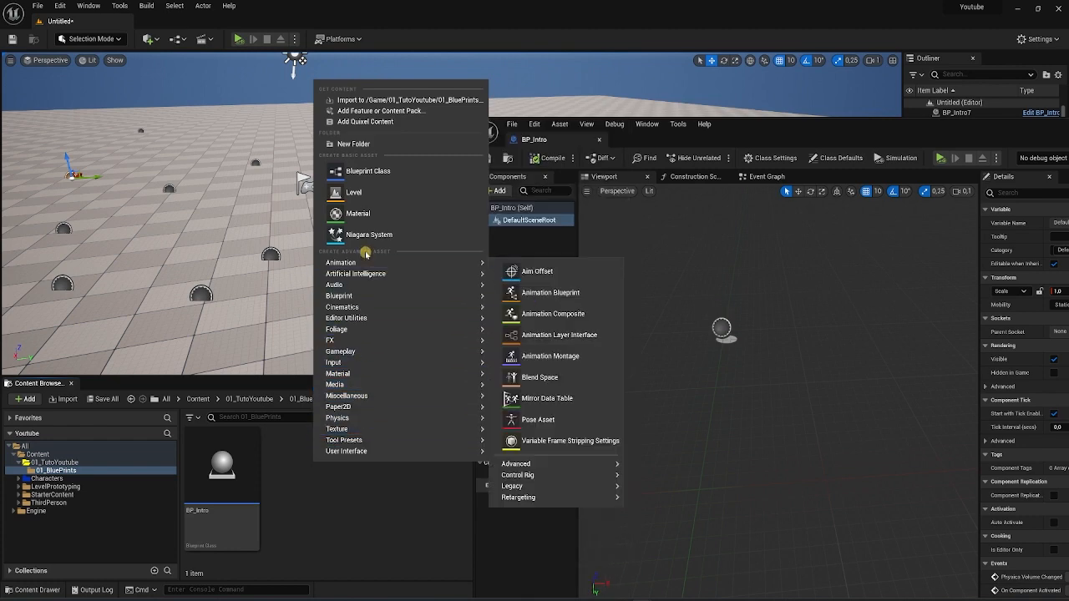
pyautogui.moveTo(370, 275)
pyautogui.moveTo(420, 296)
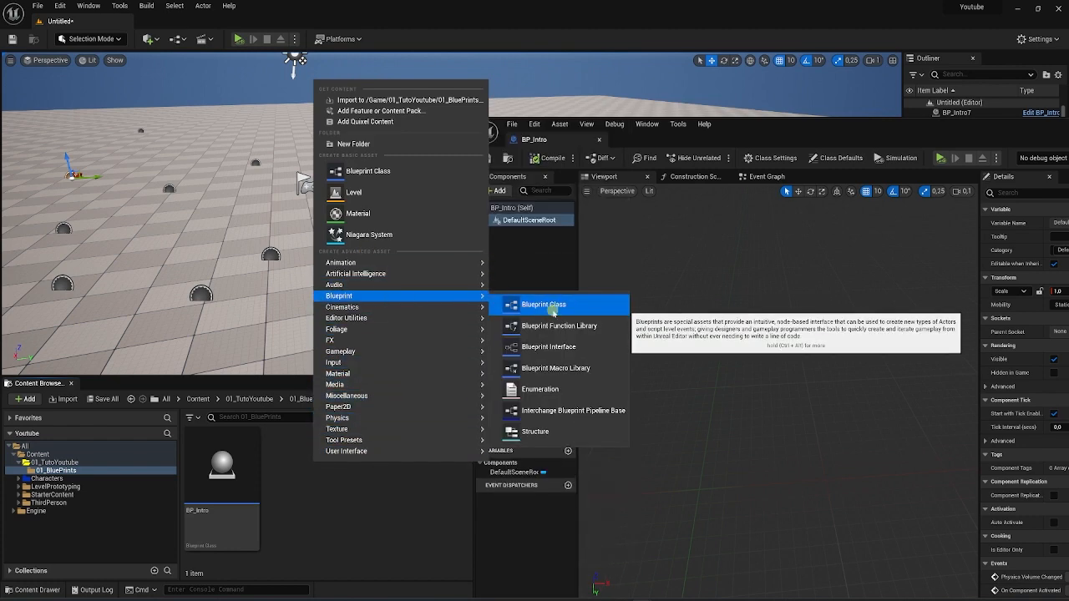
pyautogui.moveTo(373, 357)
pyautogui.moveTo(357, 377)
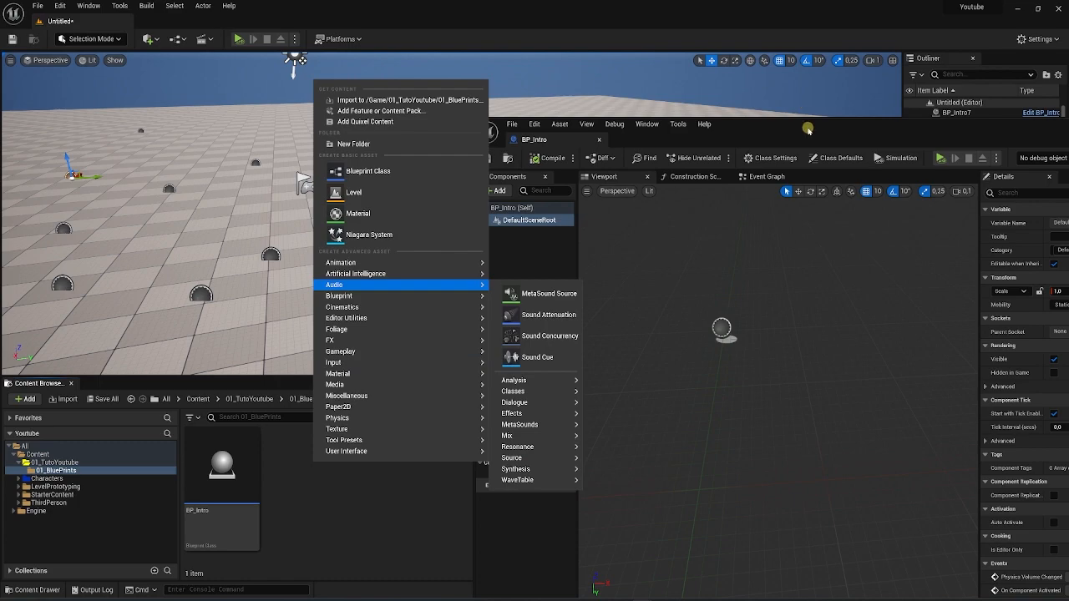
# - Maximize the BP_Intro editor and browse the components that can be added, including the common, AI, audio and basic shape categories
pyautogui.moveTo(809, 129); pyautogui.dragTo(563, 120)
pyautogui.doubleClick(563, 120)
pyautogui.click(25, 73)
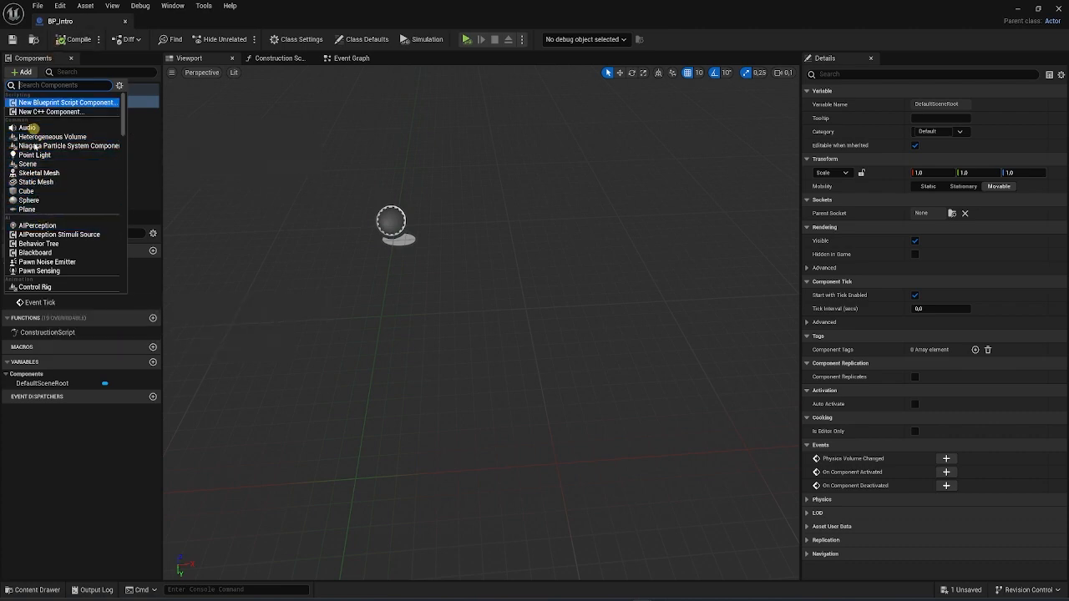
pyautogui.scroll(-1, 29, 226)
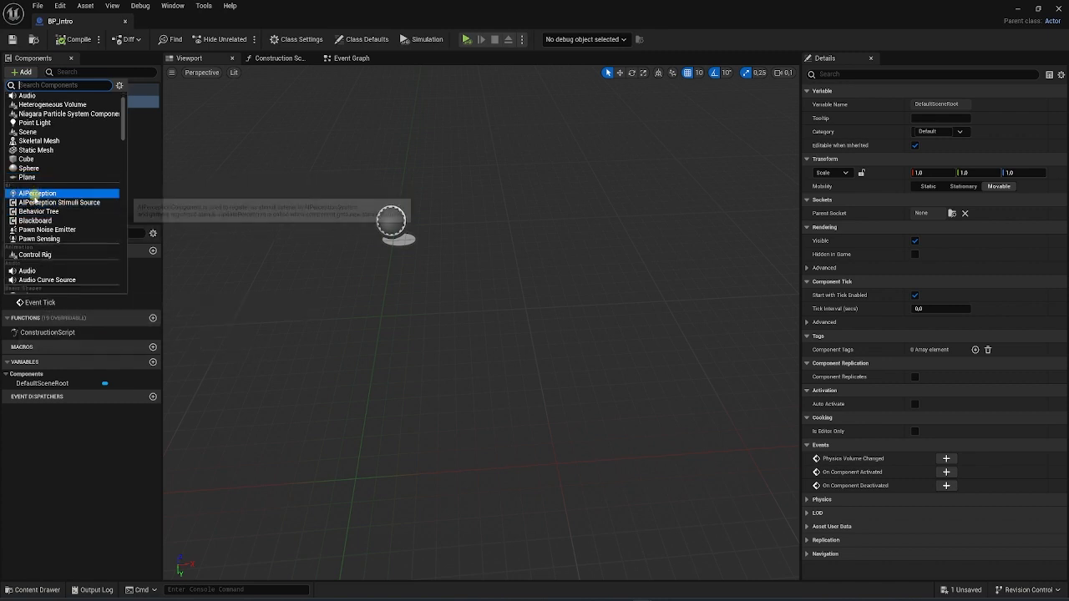
pyautogui.scroll(-1, 44, 210)
pyautogui.scroll(-2, 44, 210)
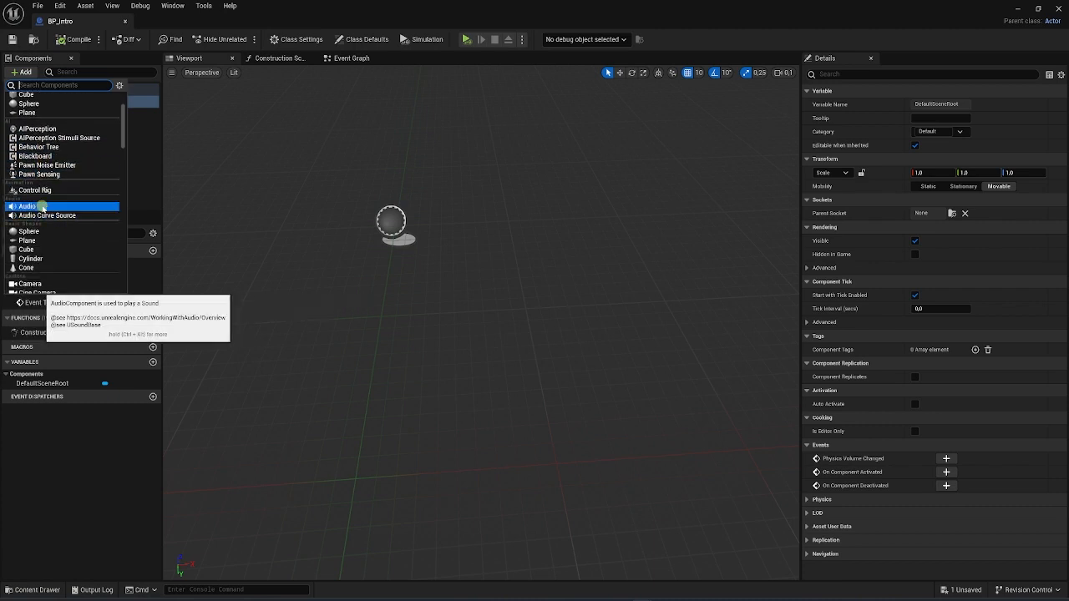
pyautogui.scroll(4, 43, 207)
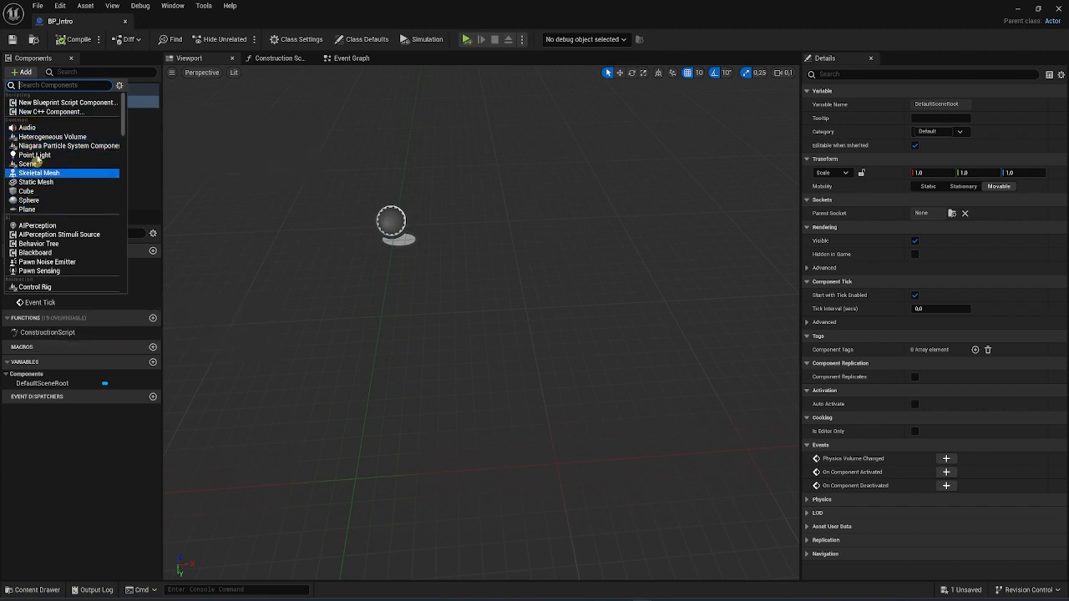
pyautogui.scroll(-3, 42, 209)
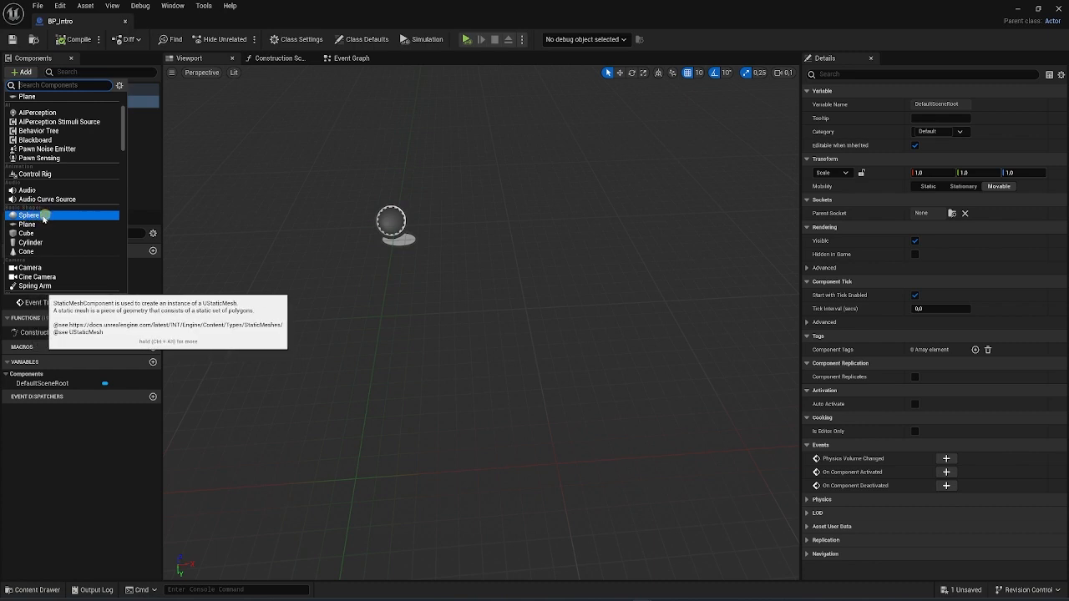
pyautogui.scroll(3, 34, 221)
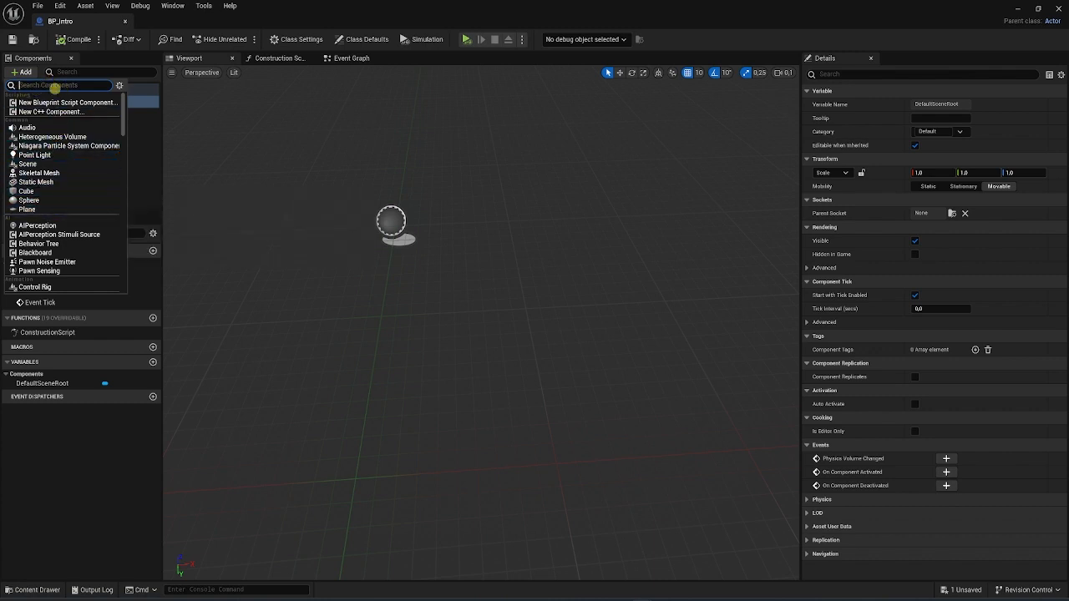
# - Filter the list of addable components by "cu" and clear the search
pyautogui.write('c')
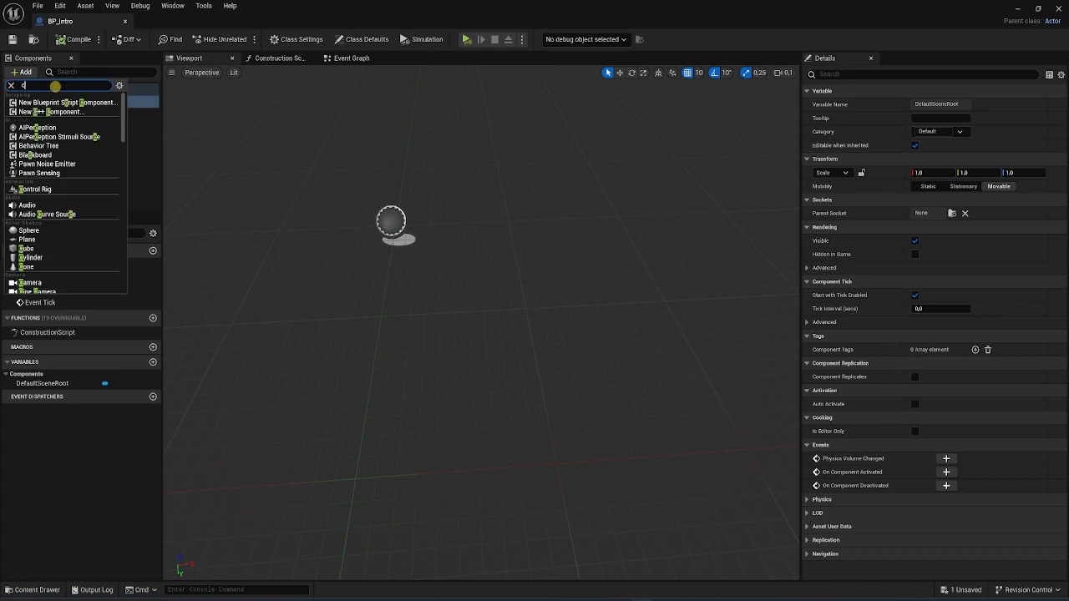
pyautogui.write('u')
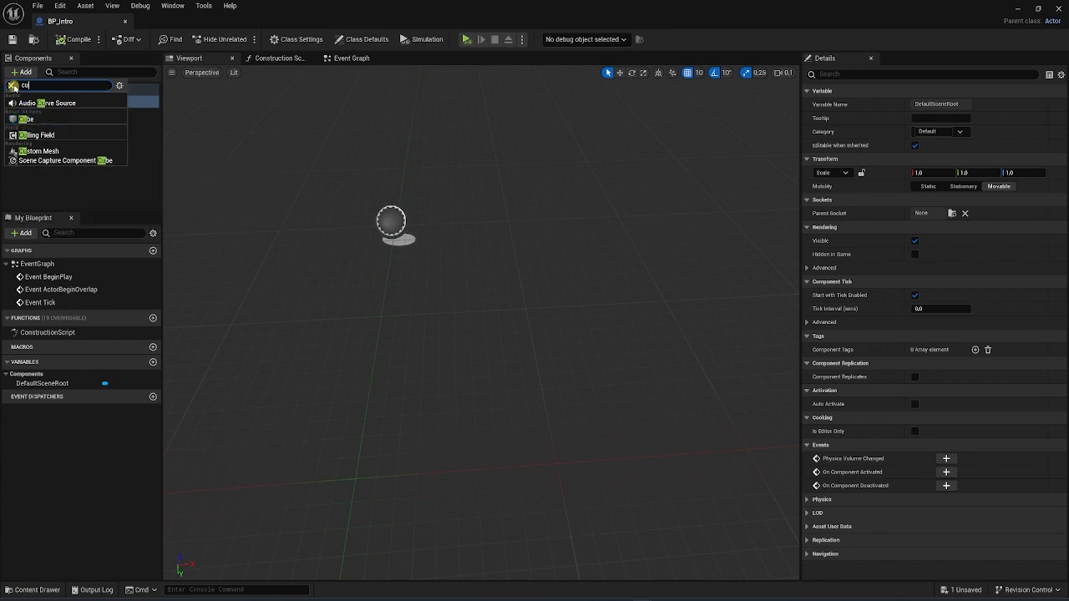
pyautogui.click(14, 86)
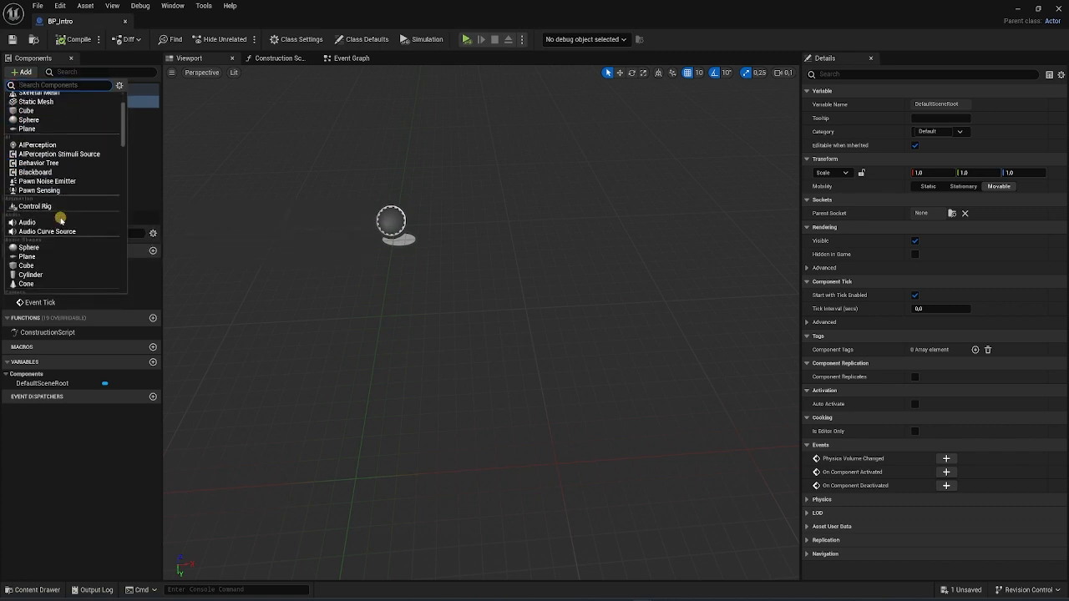
# - Add a Cube component under BP_Intro's DefaultSceneRoot, then compile and save the Blueprint
pyautogui.scroll(-5, 61, 219)
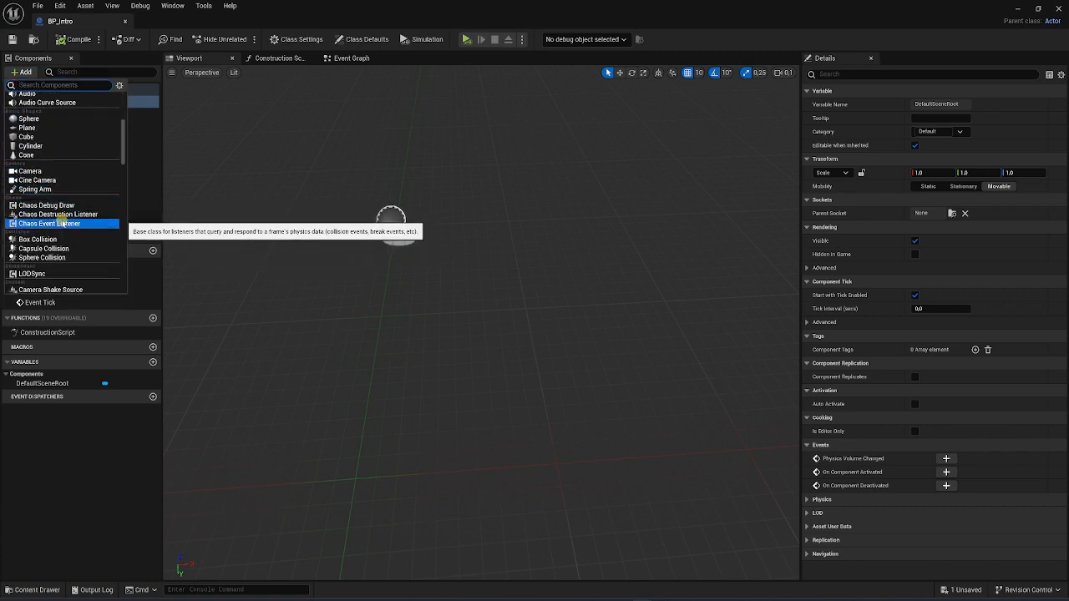
pyautogui.scroll(3, 64, 220)
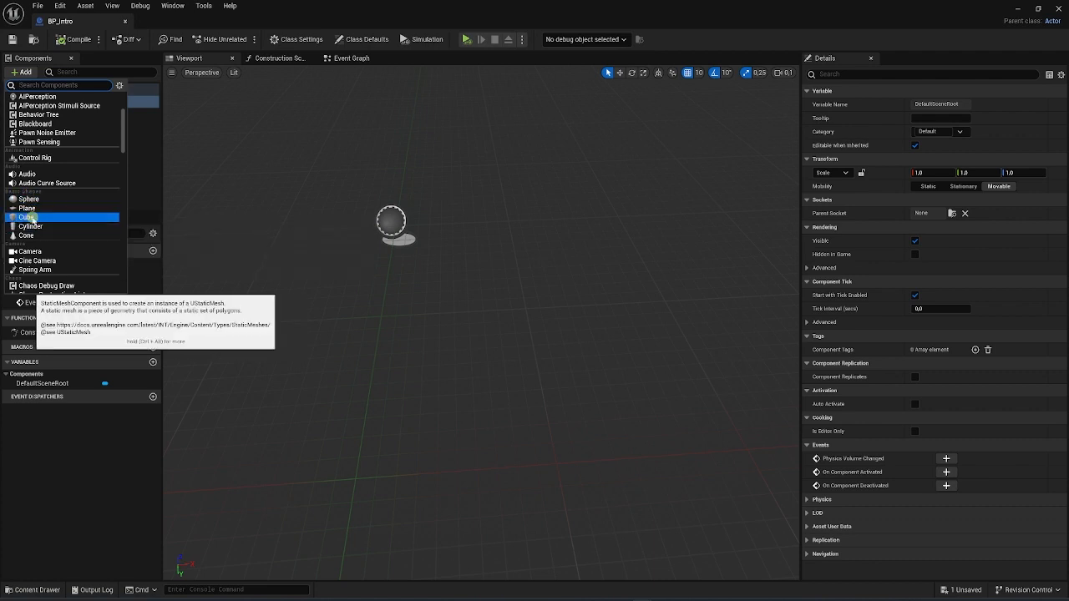
pyautogui.scroll(4, 34, 215)
pyautogui.scroll(1, 30, 219)
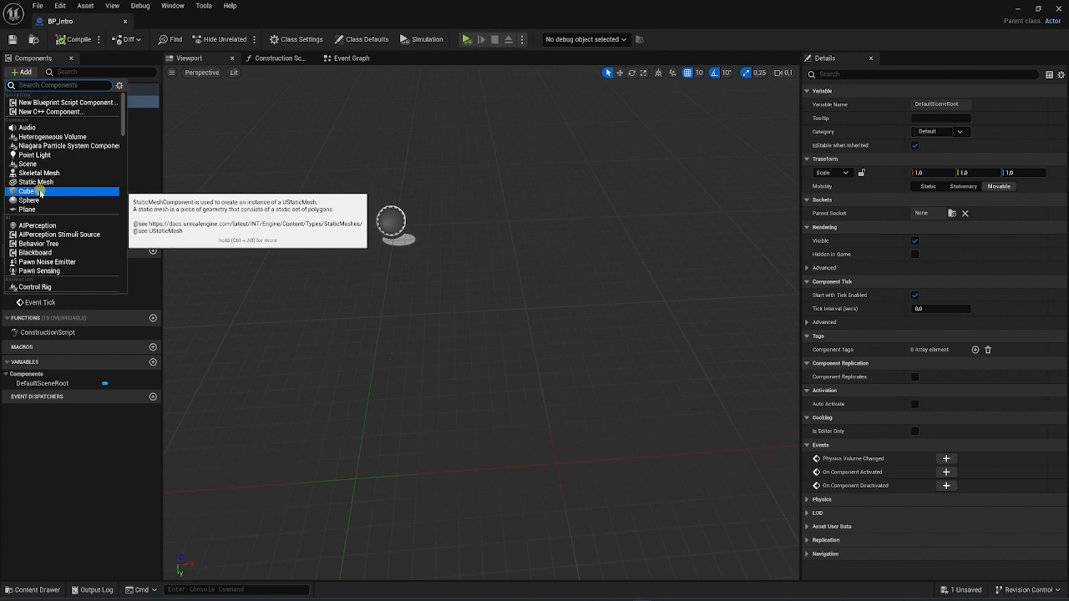
pyautogui.click(40, 192)
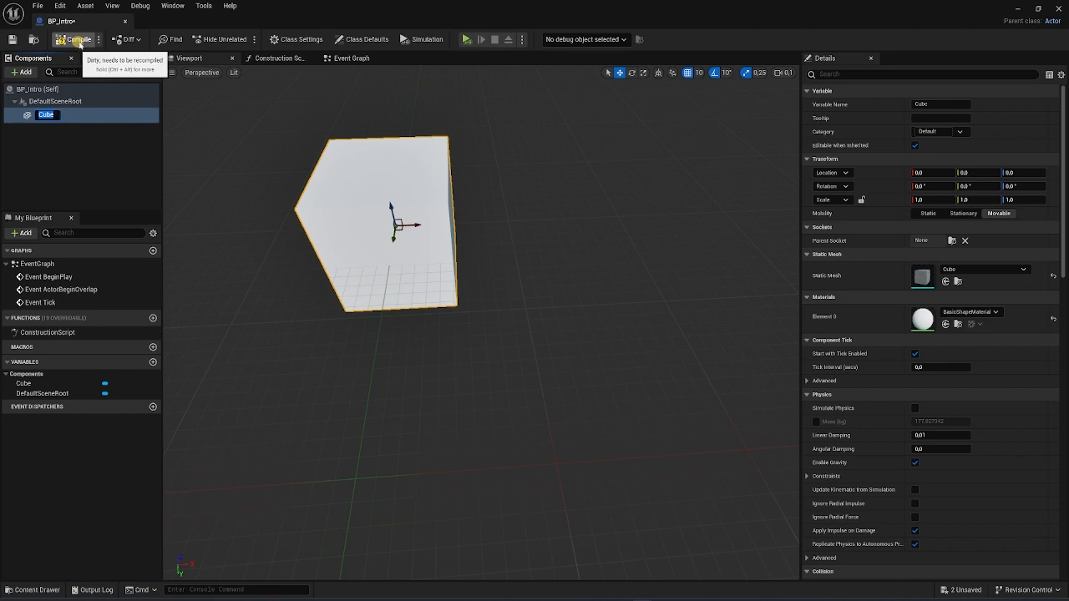
pyautogui.click(88, 41)
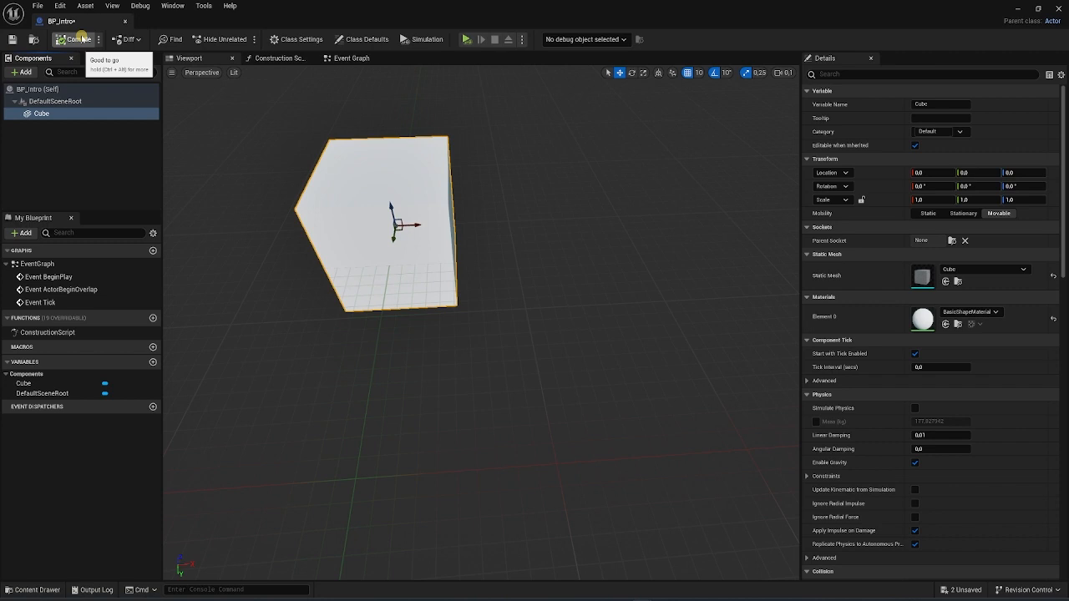
pyautogui.click(17, 41)
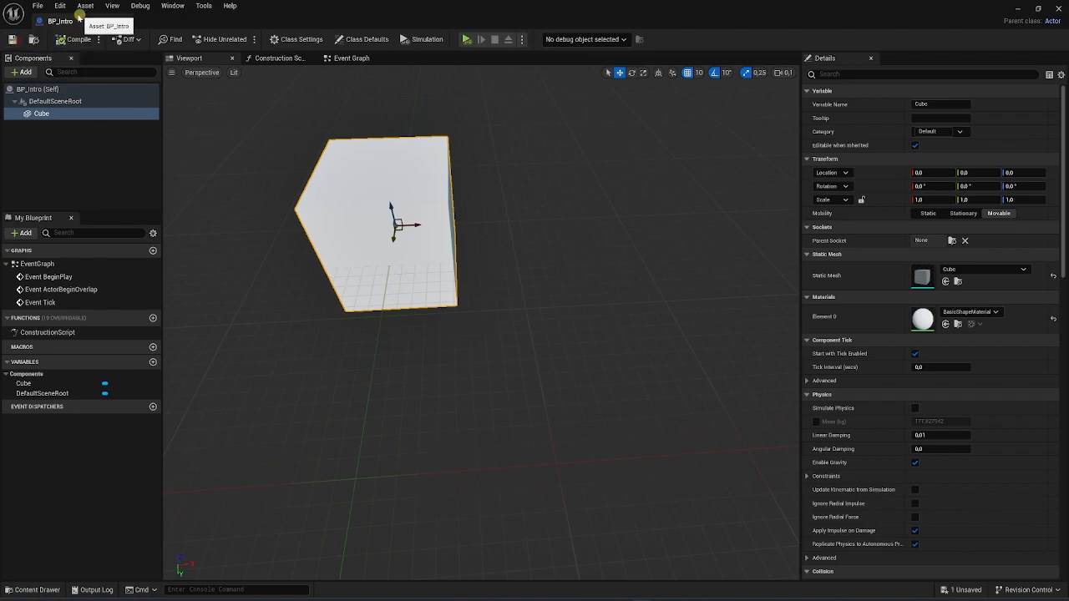
# - Float the BP_Intro editor over the level and examine the cubes on the placed copies and the BP_Intro asset
pyautogui.moveTo(438, 7); pyautogui.dragTo(798, 115)
pyautogui.moveTo(286, 193); pyautogui.dragTo(254, 177, button='right')
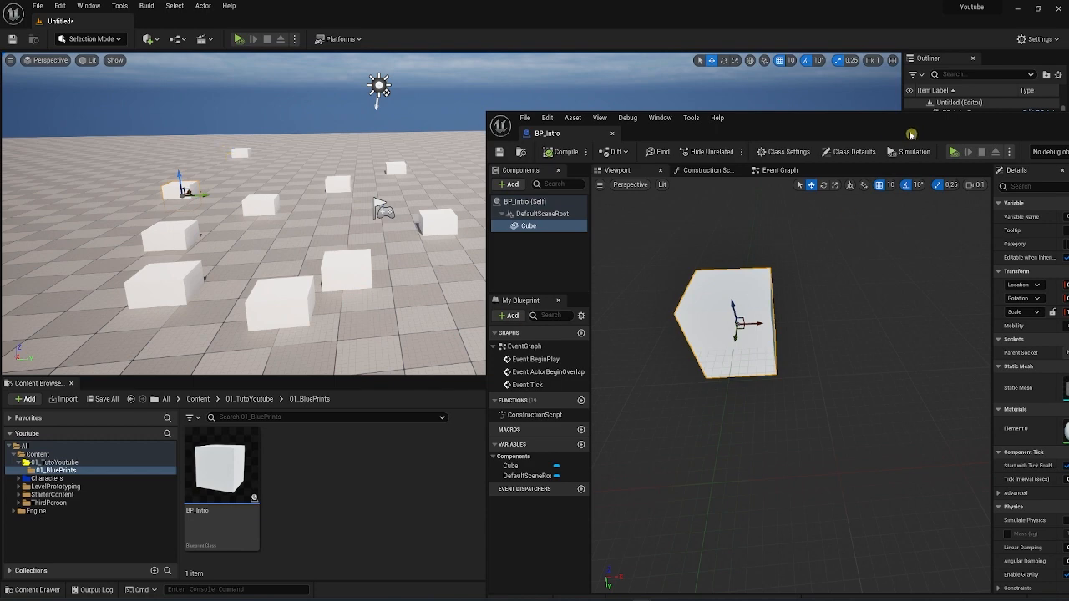
pyautogui.moveTo(890, 125); pyautogui.dragTo(749, 89)
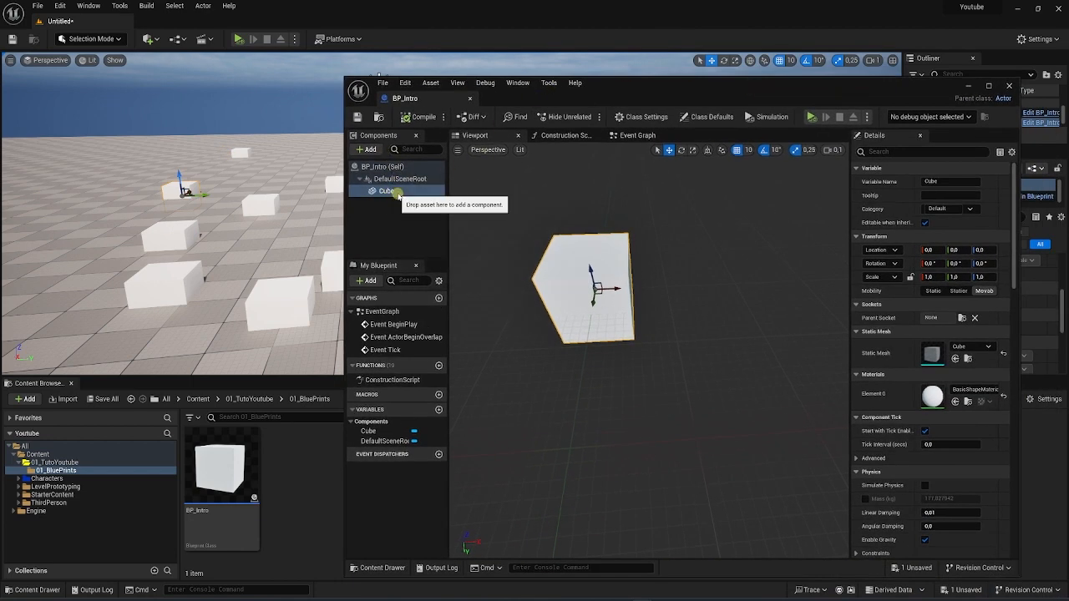
pyautogui.moveTo(272, 200); pyautogui.dragTo(284, 206, button='right')
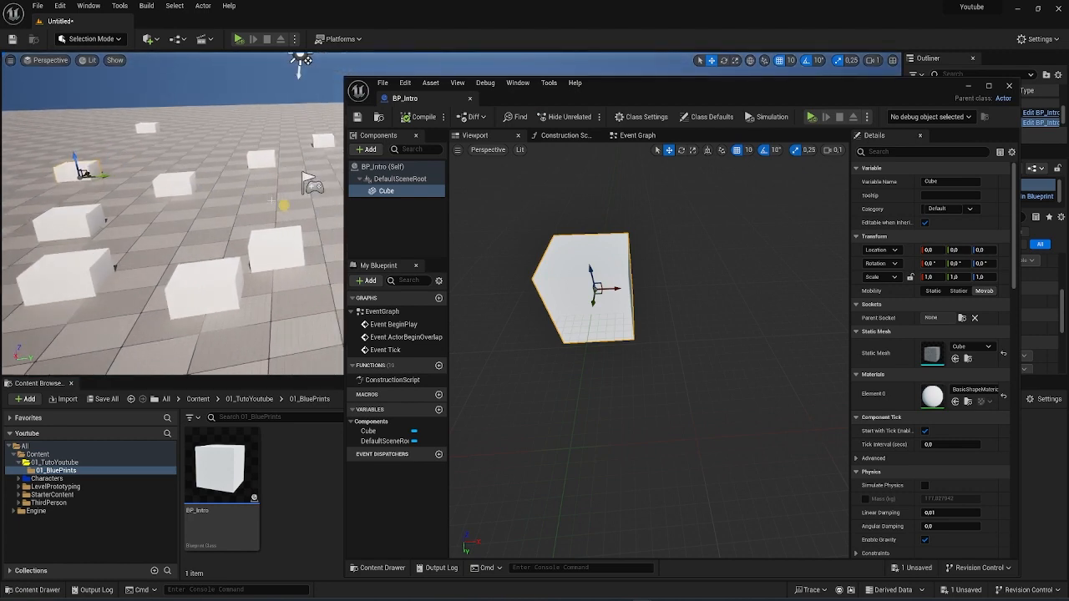
pyautogui.moveTo(188, 164); pyautogui.dragTo(187, 140, button='right')
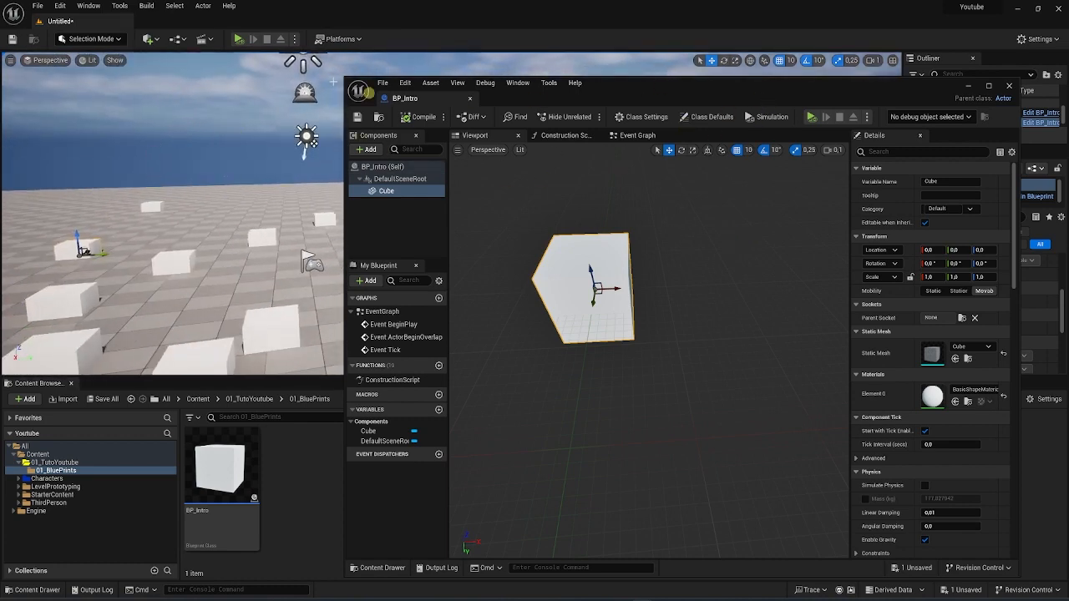
pyautogui.moveTo(220, 206); pyautogui.dragTo(196, 186, button='right')
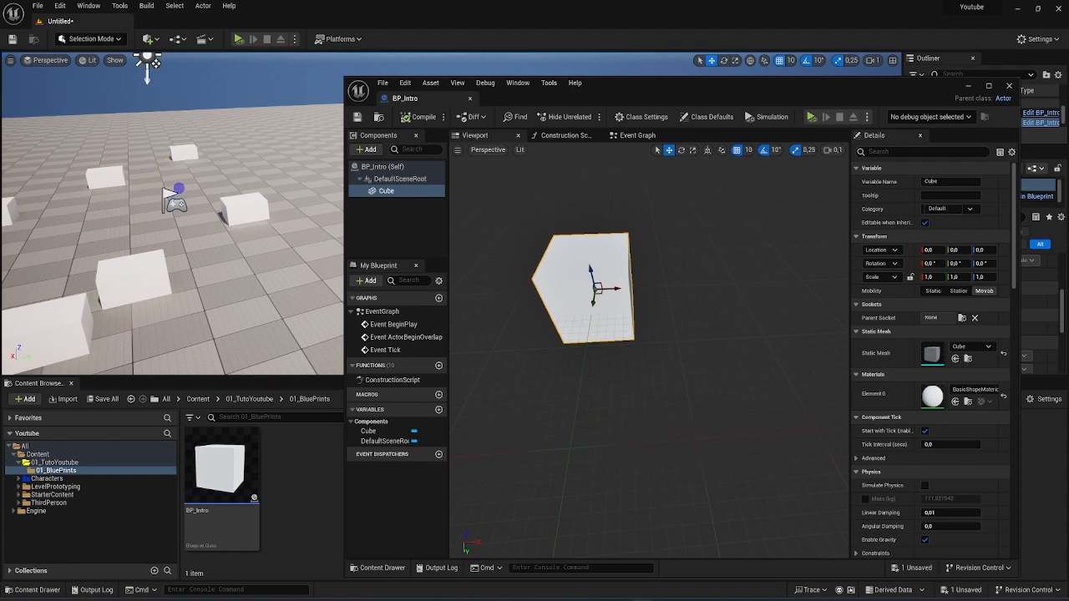
pyautogui.moveTo(179, 190); pyautogui.dragTo(155, 182, button='right')
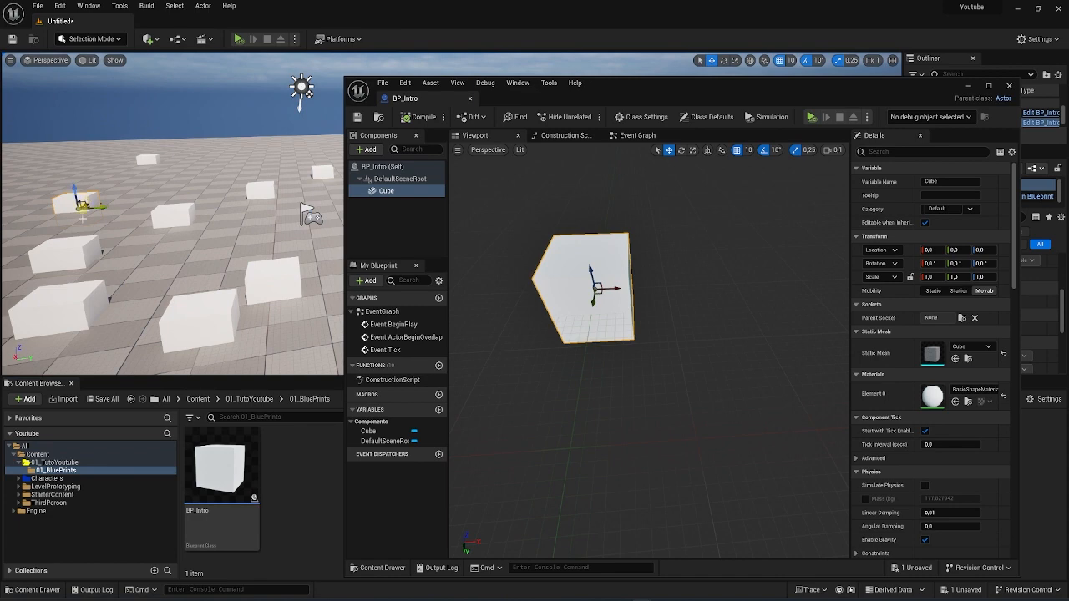
pyautogui.moveTo(301, 267); pyautogui.dragTo(318, 261, button='right')
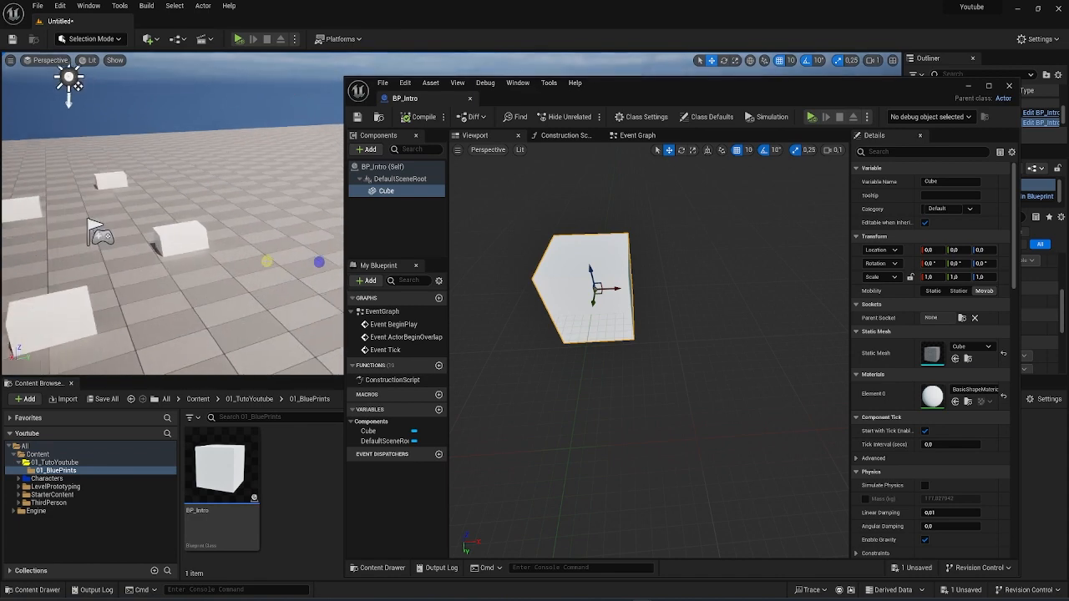
pyautogui.moveTo(75, 254); pyautogui.dragTo(57, 247, button='right')
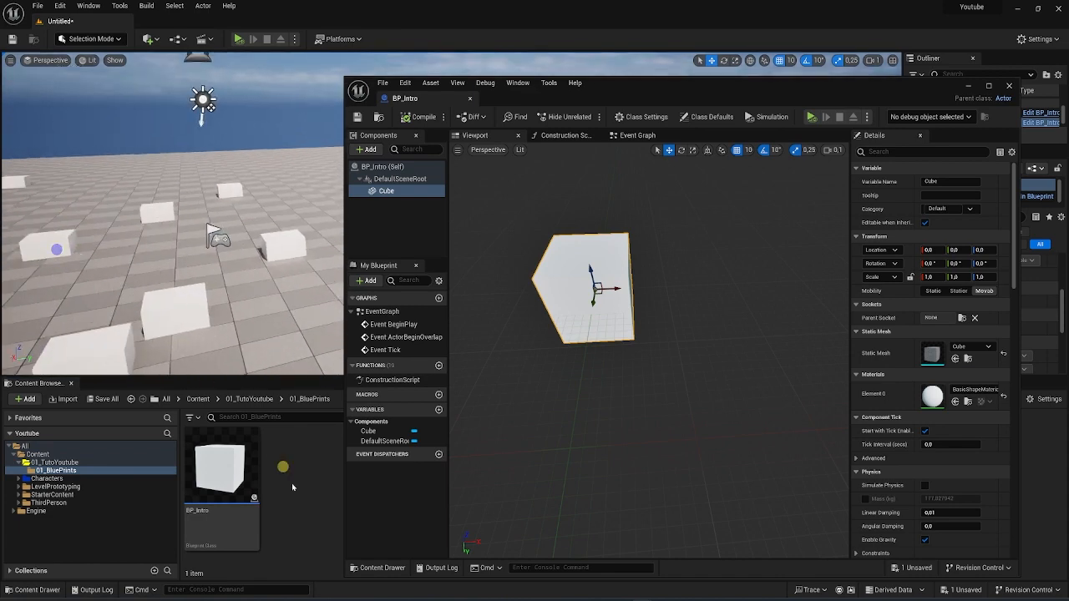
pyautogui.click(241, 472)
pyautogui.moveTo(253, 314); pyautogui.dragTo(246, 310, button='right')
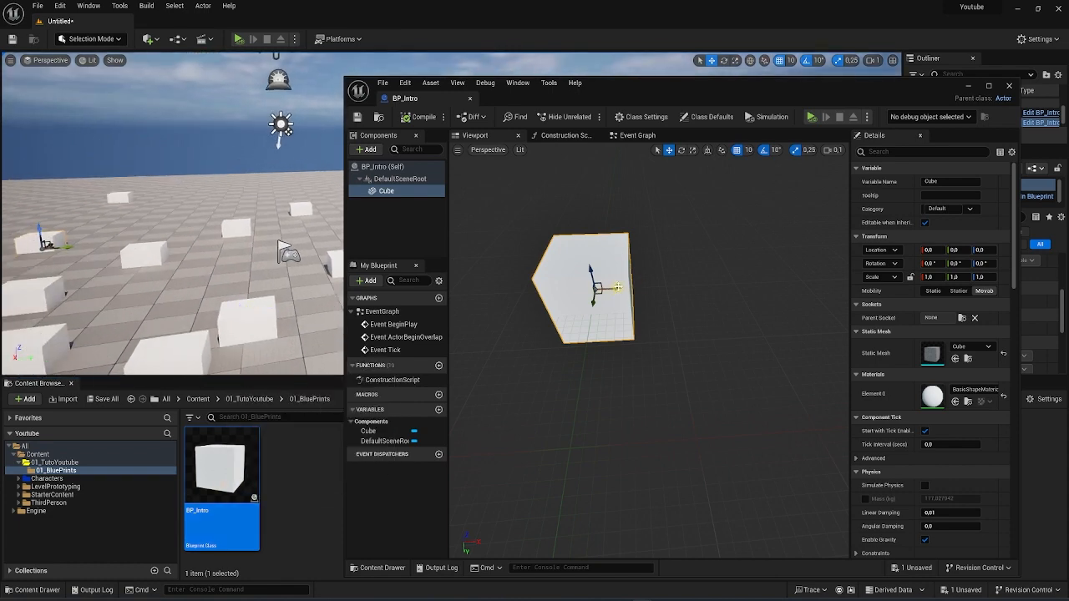
# - Move the Cube component to location 10, 0, 110 and scale it uniformly to 0.75
pyautogui.moveTo(615, 289); pyautogui.dragTo(580, 136)
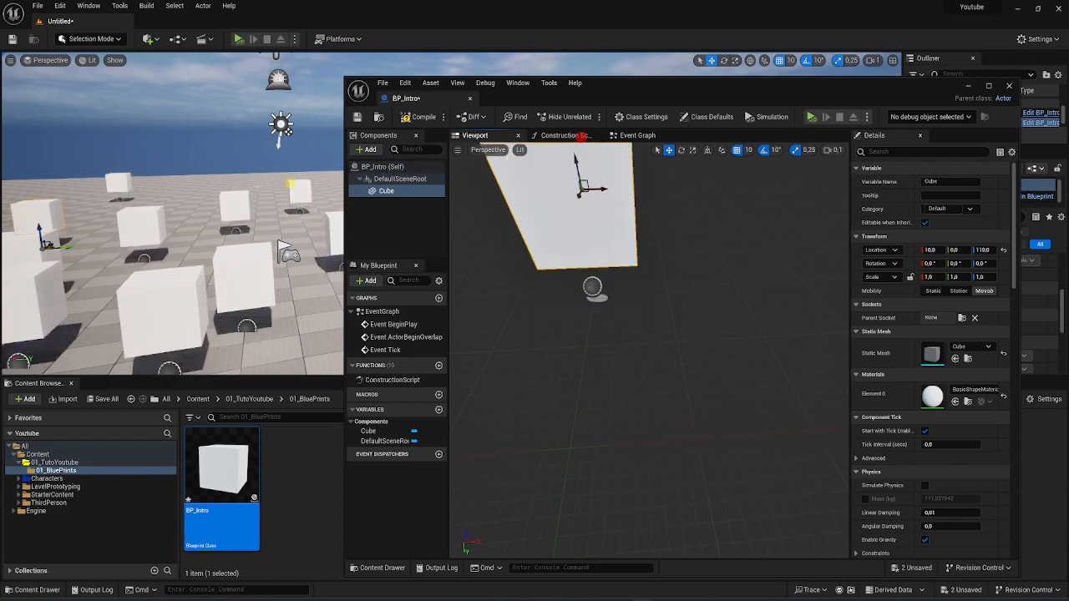
pyautogui.moveTo(215, 218)
pyautogui.mouseDown(button='right')
pyautogui.moveTo(195, 232)
pyautogui.moveTo(203, 191)
pyautogui.moveTo(226, 231)
pyautogui.moveTo(213, 235)
pyautogui.mouseUp(button='right')
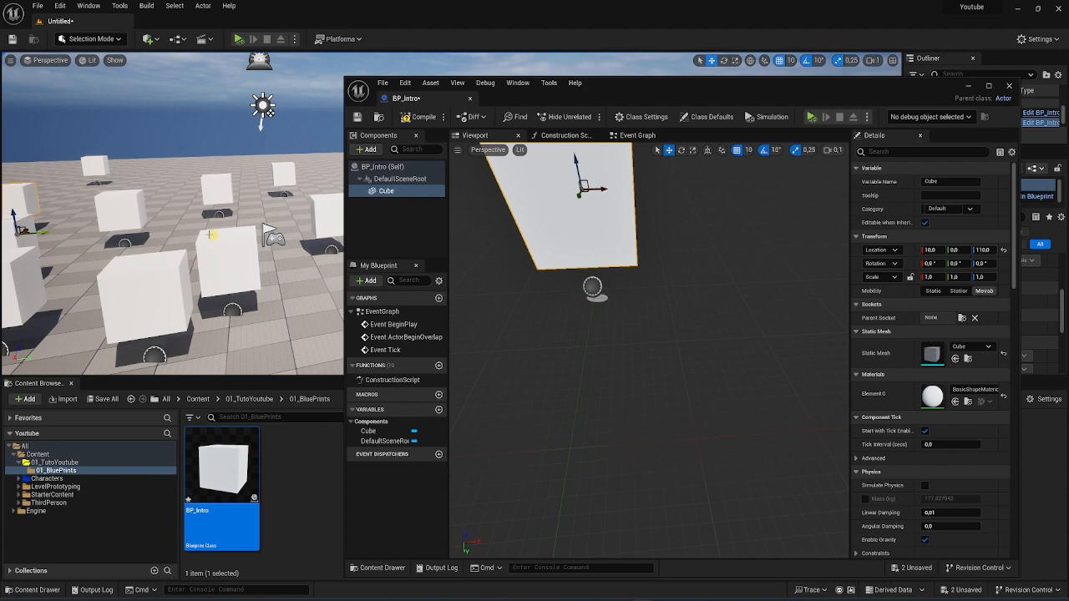
pyautogui.moveTo(617, 293); pyautogui.dragTo(602, 280, button='right')
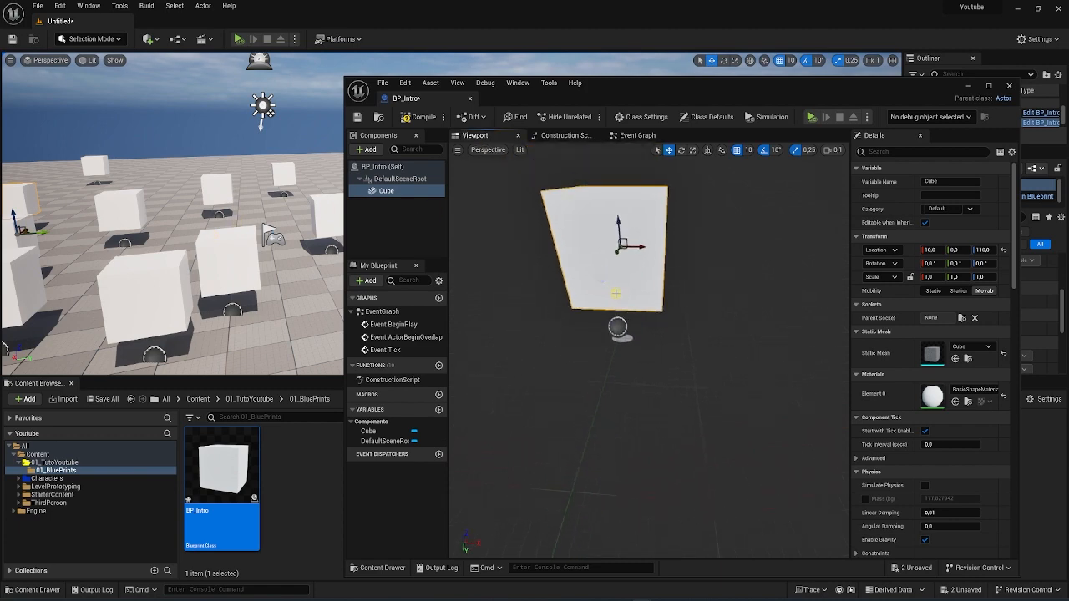
pyautogui.press('r')
pyautogui.moveTo(622, 243)
pyautogui.mouseDown()
pyautogui.moveTo(599, 248)
pyautogui.moveTo(639, 246)
pyautogui.moveTo(621, 261)
pyautogui.mouseUp()
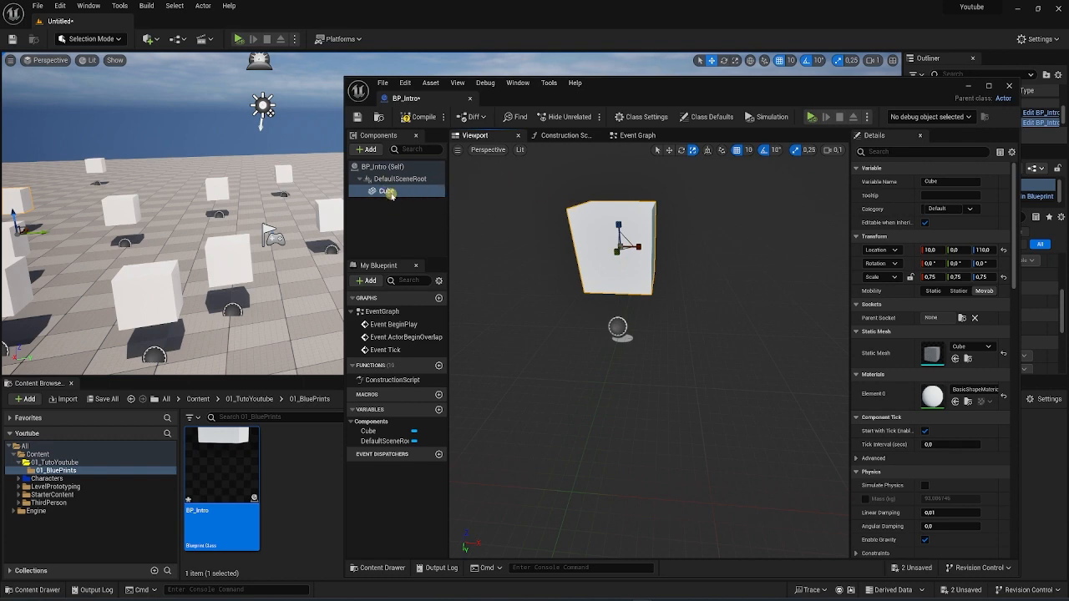
# - Replace BP_Intro's Cube component with a Sphere component and check the placed copies in the level
pyautogui.moveTo(391, 193); pyautogui.dragTo(394, 192)
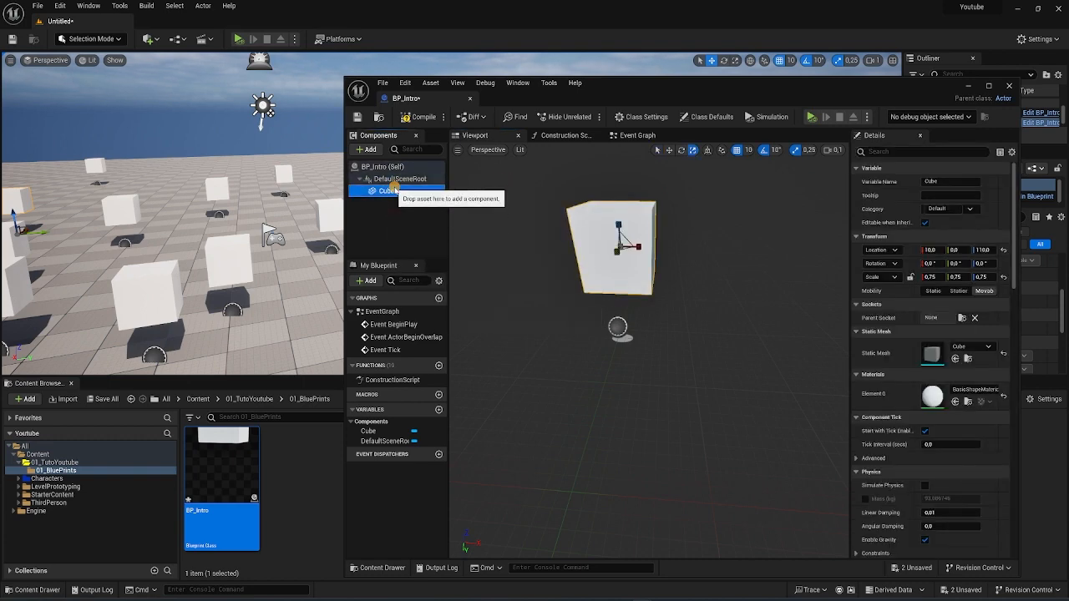
pyautogui.press('Delete')
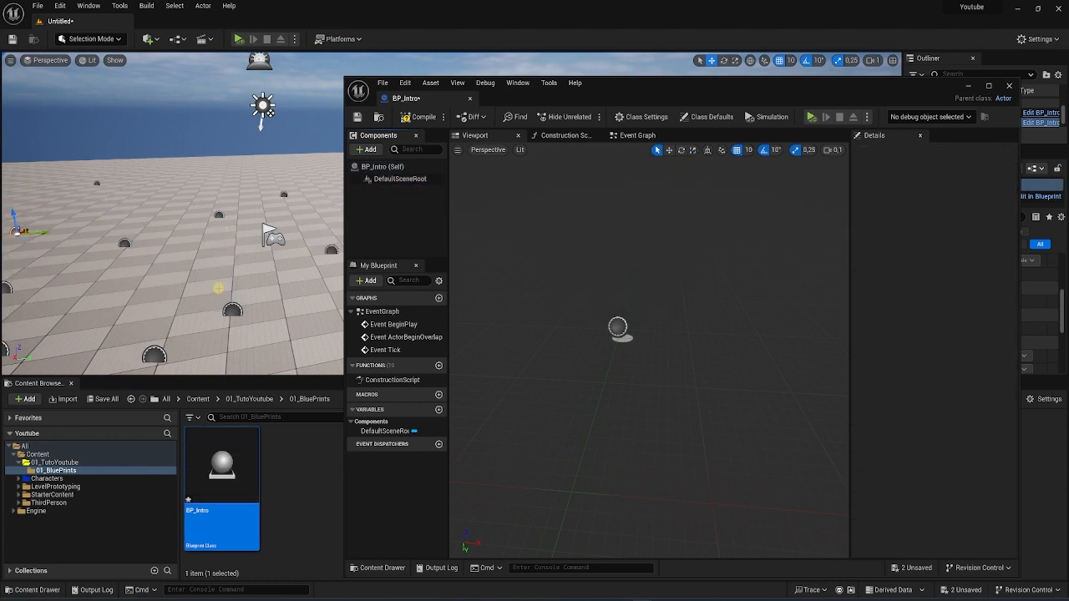
pyautogui.click(370, 150)
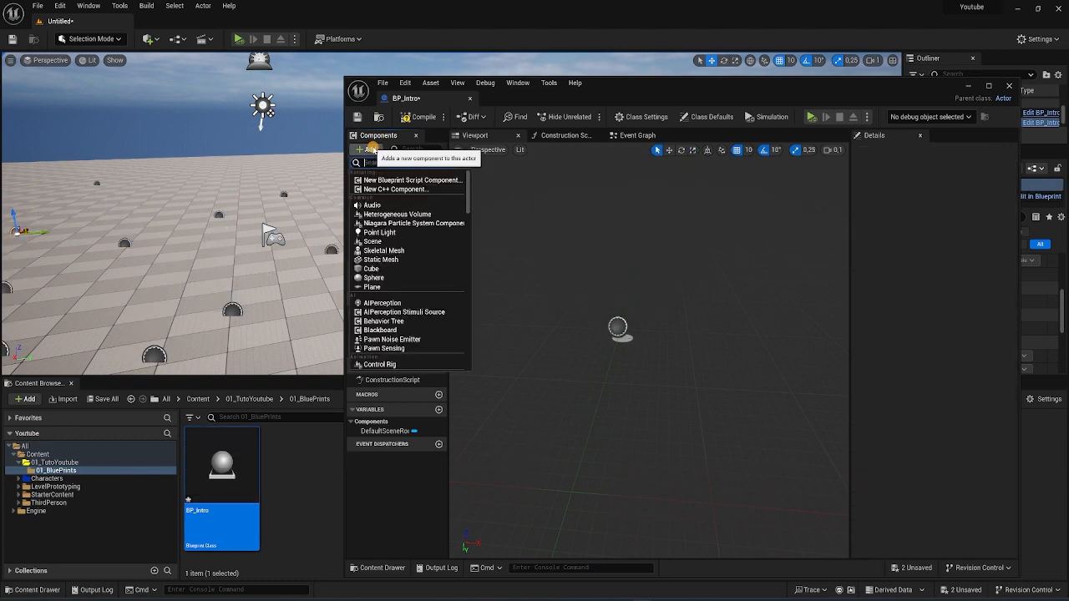
pyautogui.write('sphe')
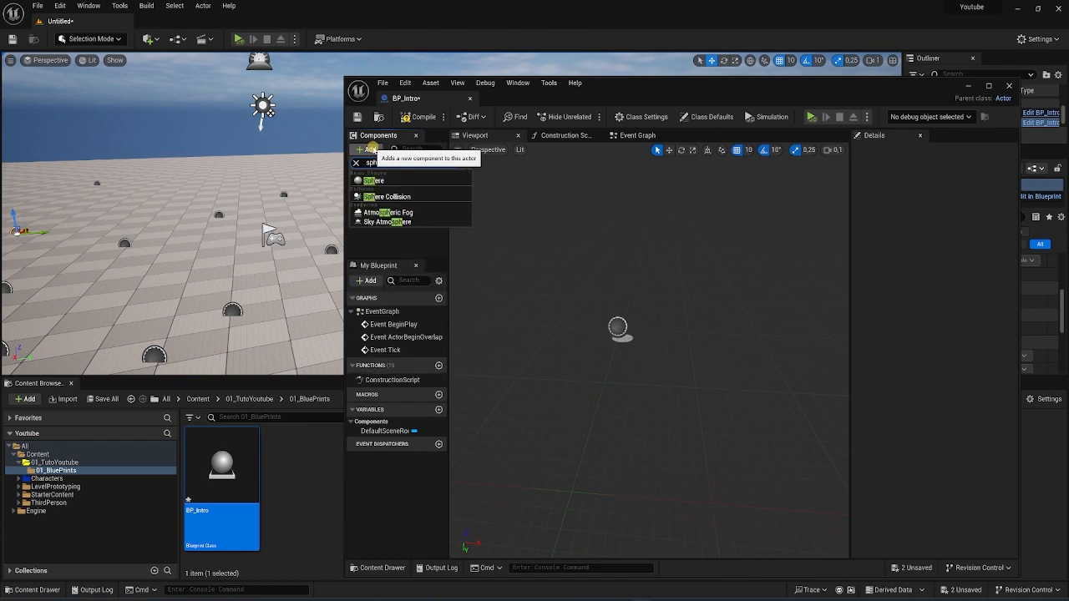
pyautogui.click(373, 180)
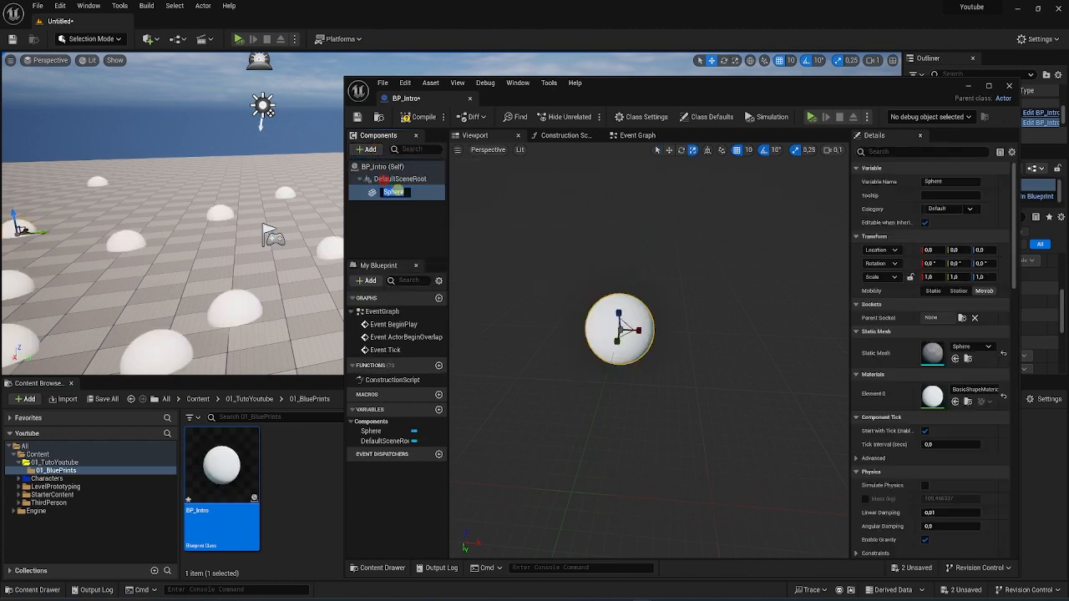
pyautogui.moveTo(153, 227)
pyautogui.mouseDown(button='right')
pyautogui.moveTo(172, 243)
pyautogui.moveTo(189, 228)
pyautogui.mouseUp(button='right')
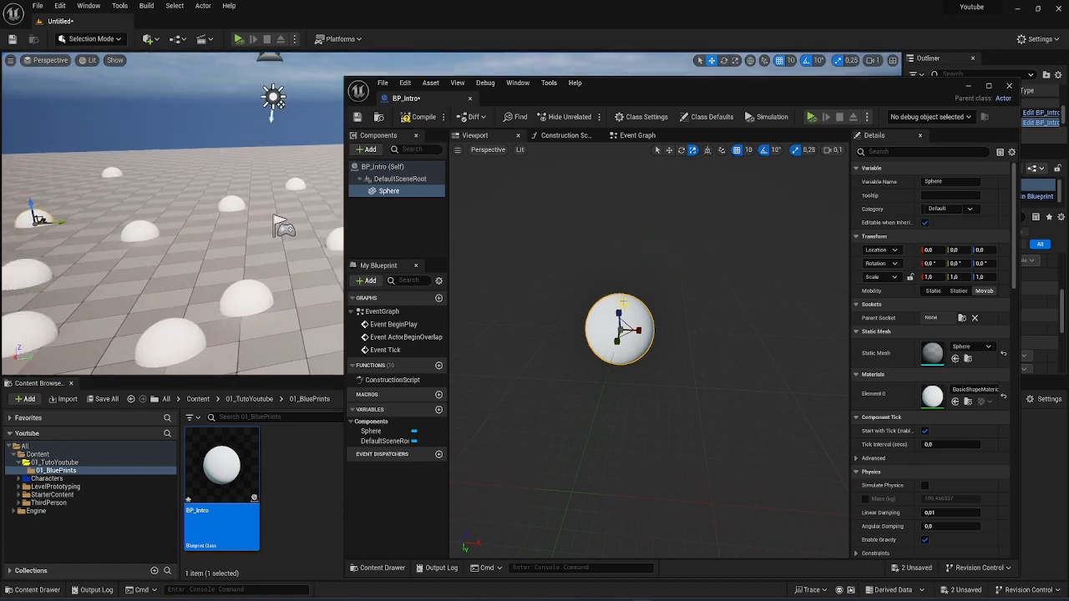
pyautogui.moveTo(623, 301); pyautogui.dragTo(621, 304, button='right')
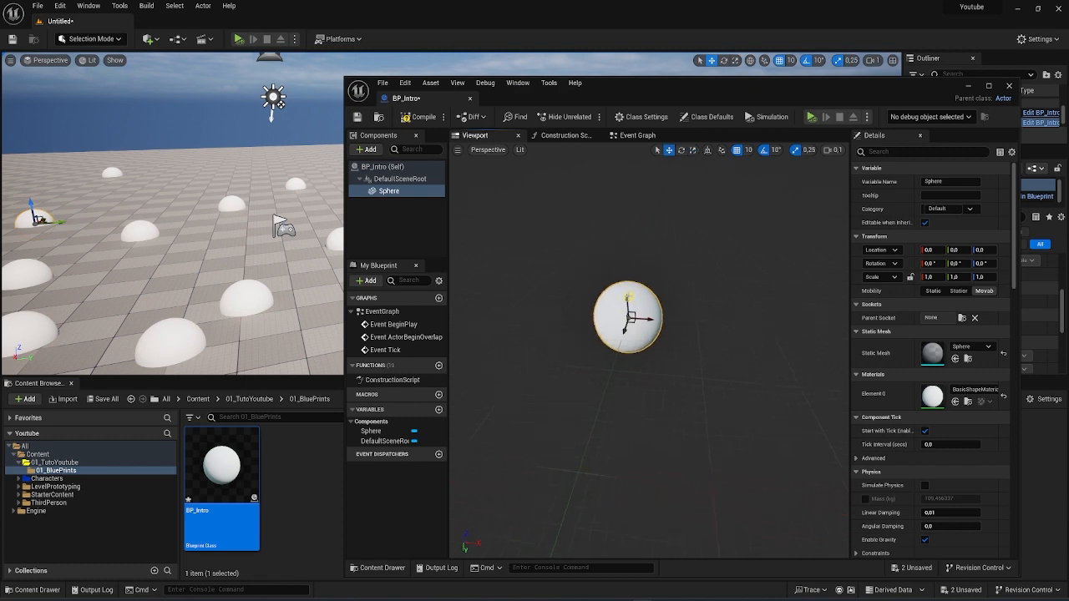
# - Raise BP_Intro's Sphere component to Z 50 and compile the Blueprint
pyautogui.moveTo(627, 298); pyautogui.dragTo(633, 257)
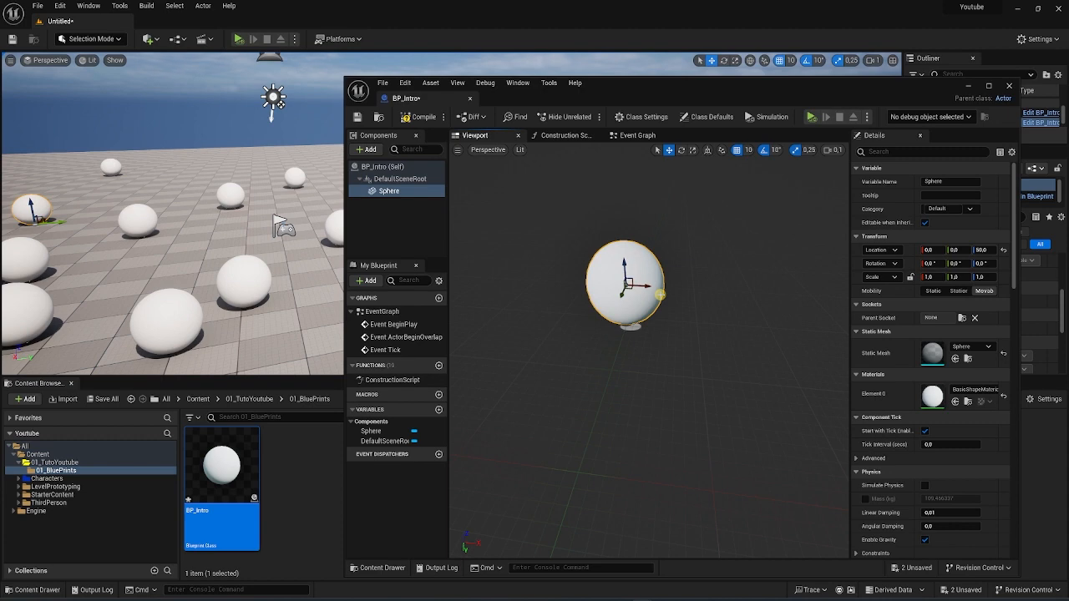
pyautogui.click(426, 117)
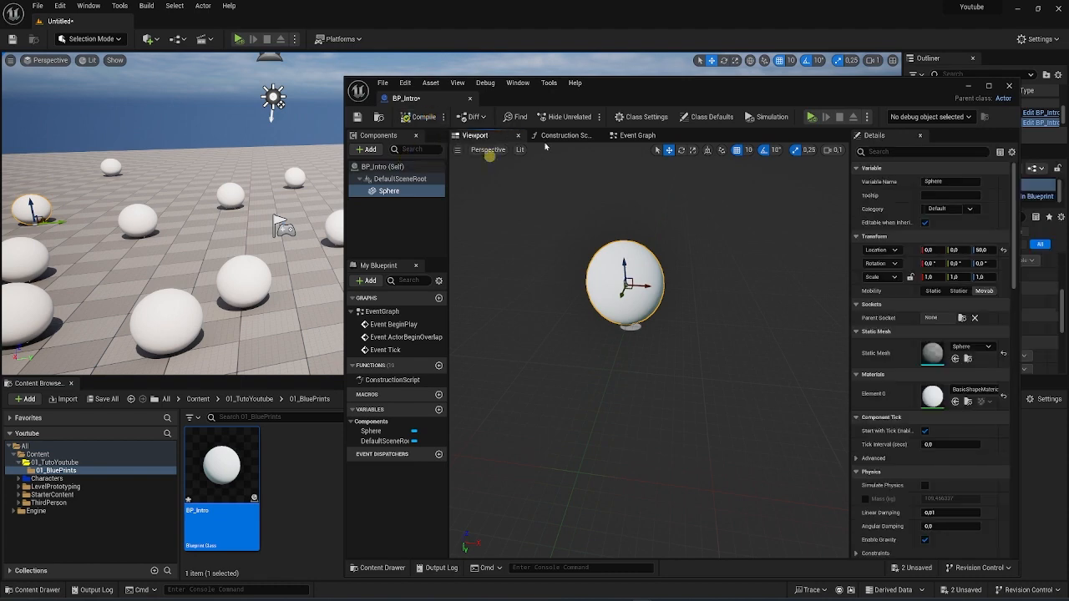
pyautogui.moveTo(663, 86); pyautogui.dragTo(633, 65)
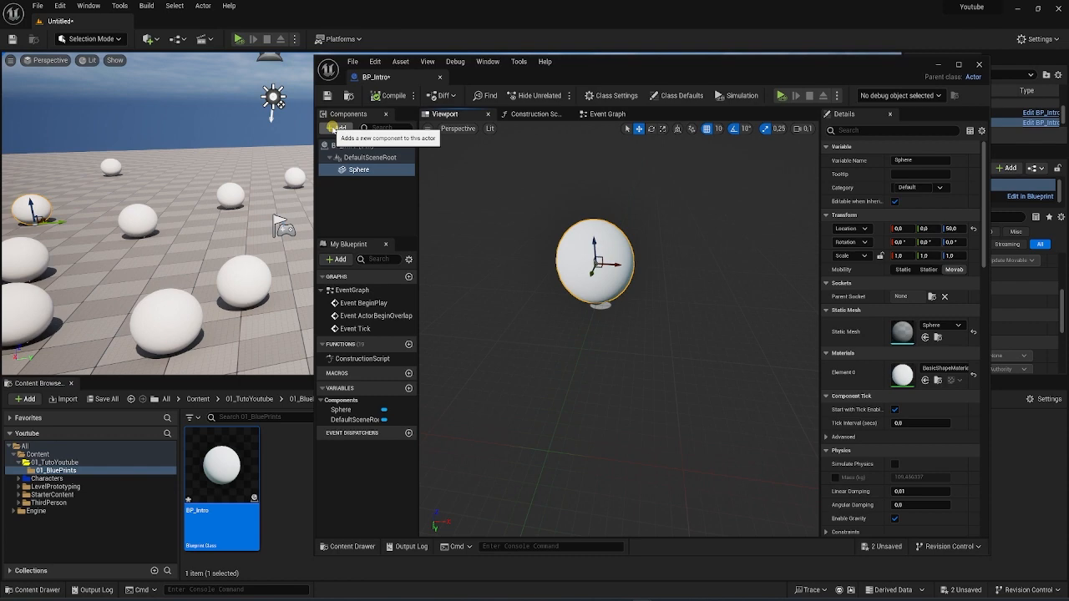
# - Add a PointLight component under the Sphere and raise it above the sphere to Z 100
pyautogui.click(334, 128)
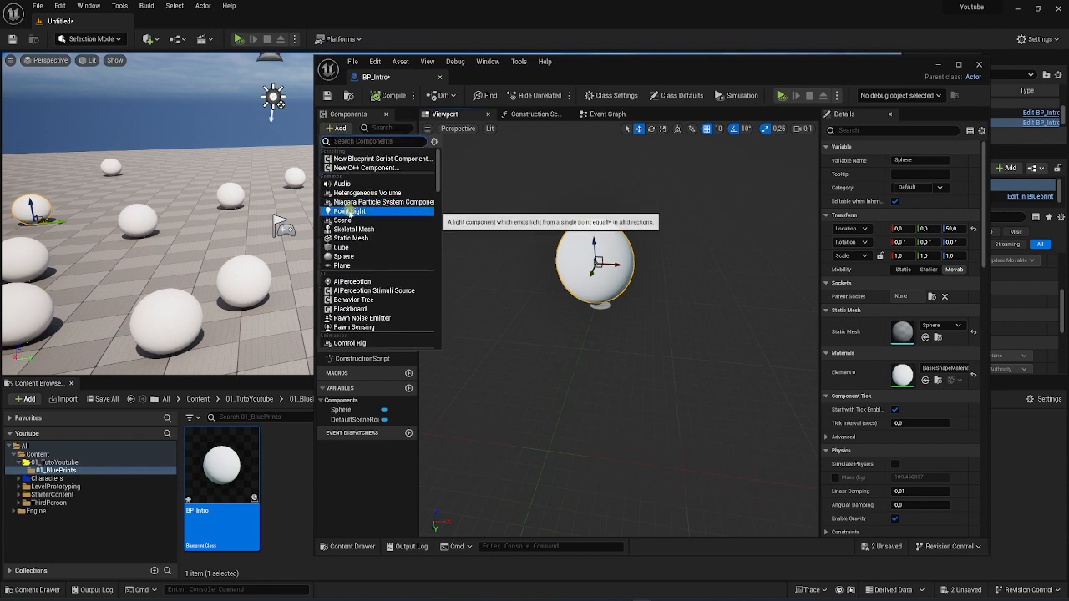
pyautogui.click(364, 212)
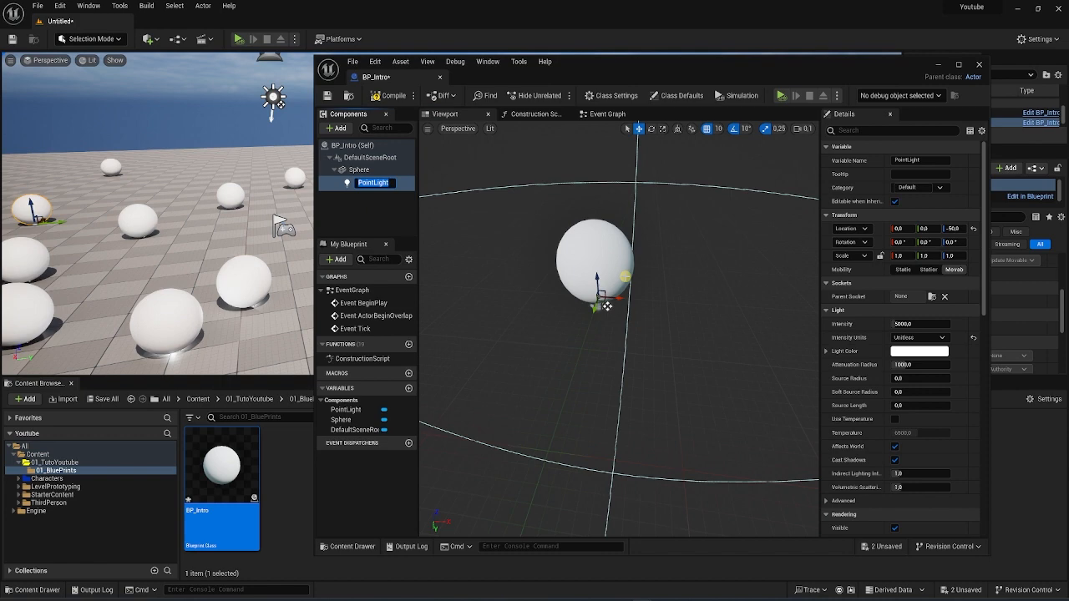
pyautogui.click(607, 306)
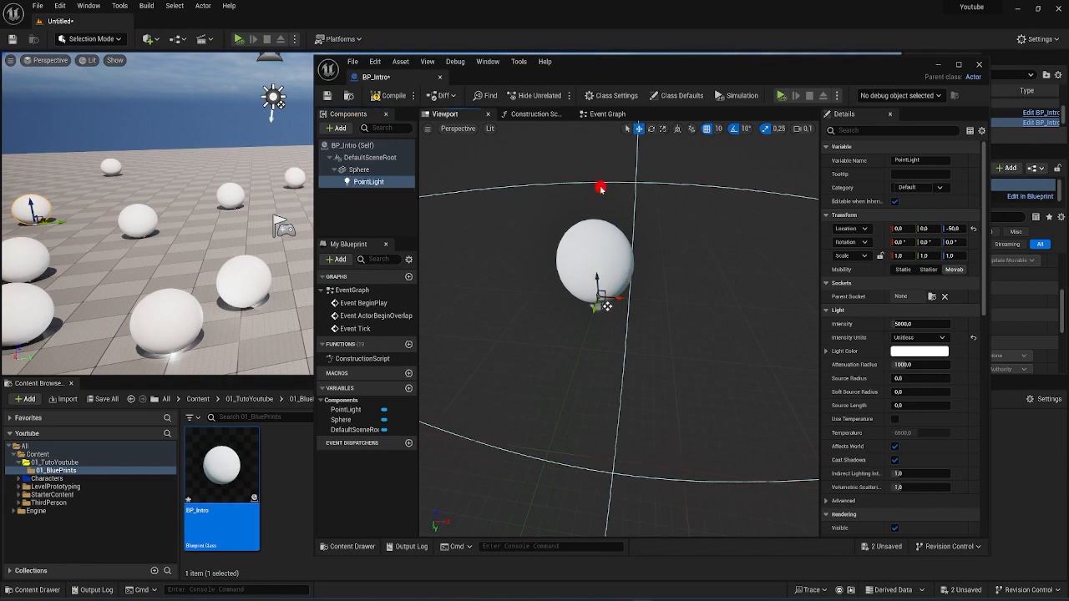
pyautogui.moveTo(607, 306); pyautogui.dragTo(595, 172)
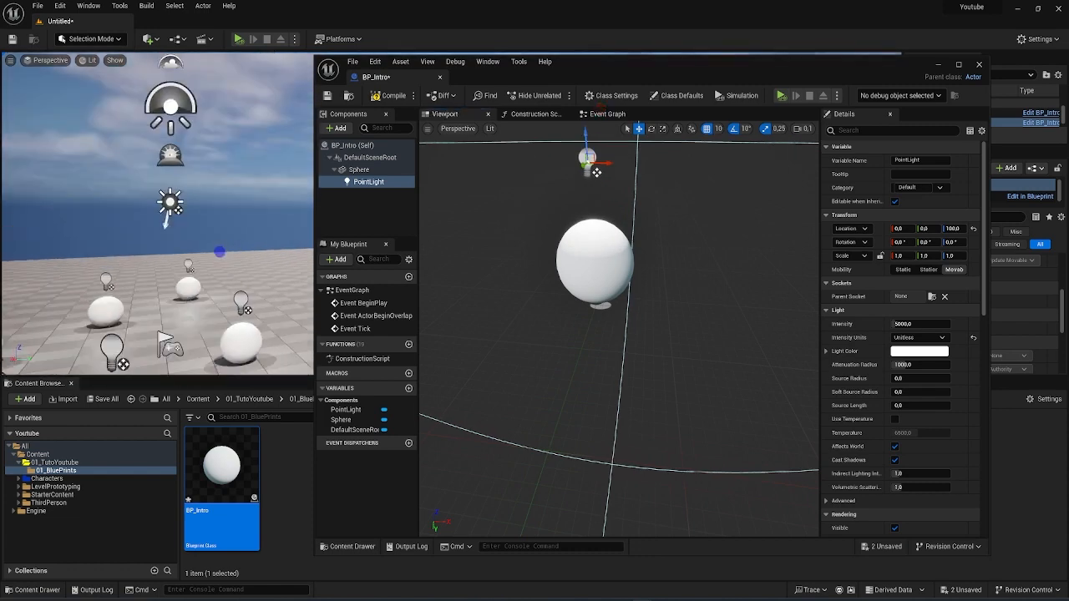
# - Set the PointLight's light color to pinkish red, Hex sRGB FF0054FF
pyautogui.click(359, 169)
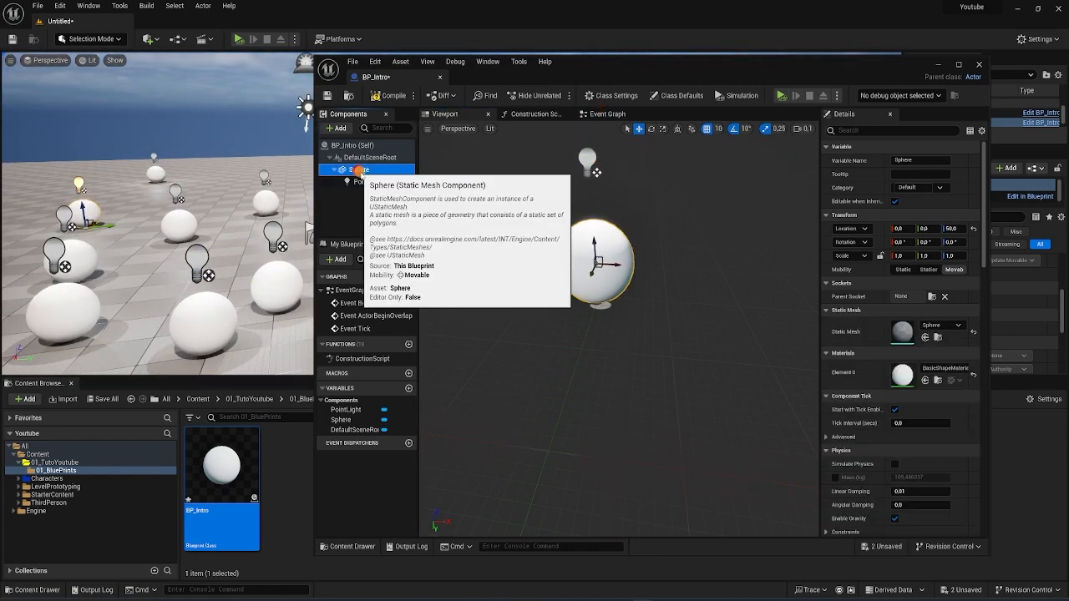
pyautogui.click(369, 181)
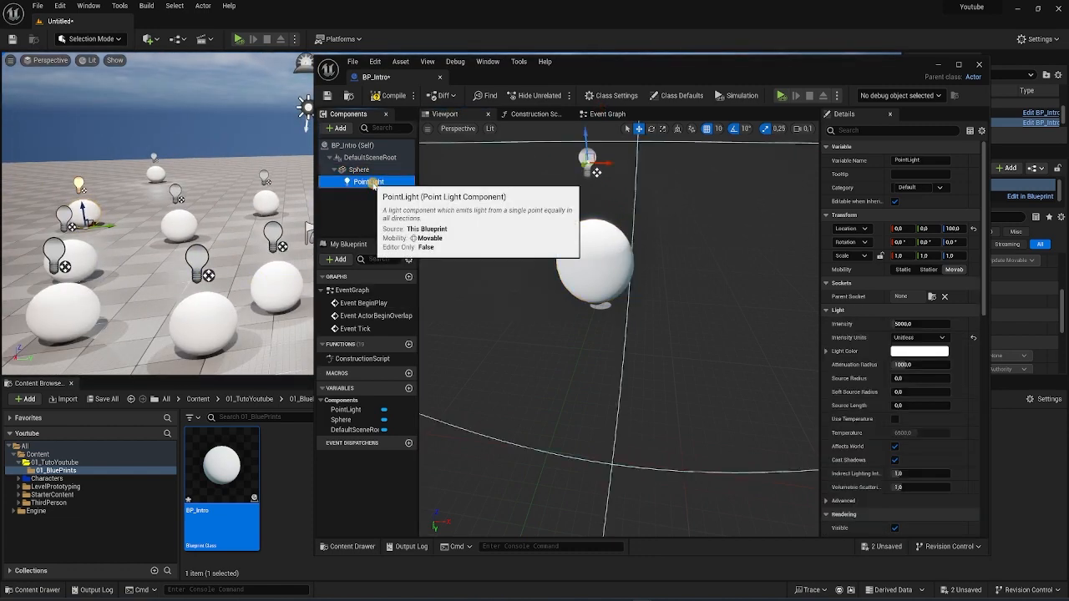
pyautogui.click(919, 351)
pyautogui.click(814, 413)
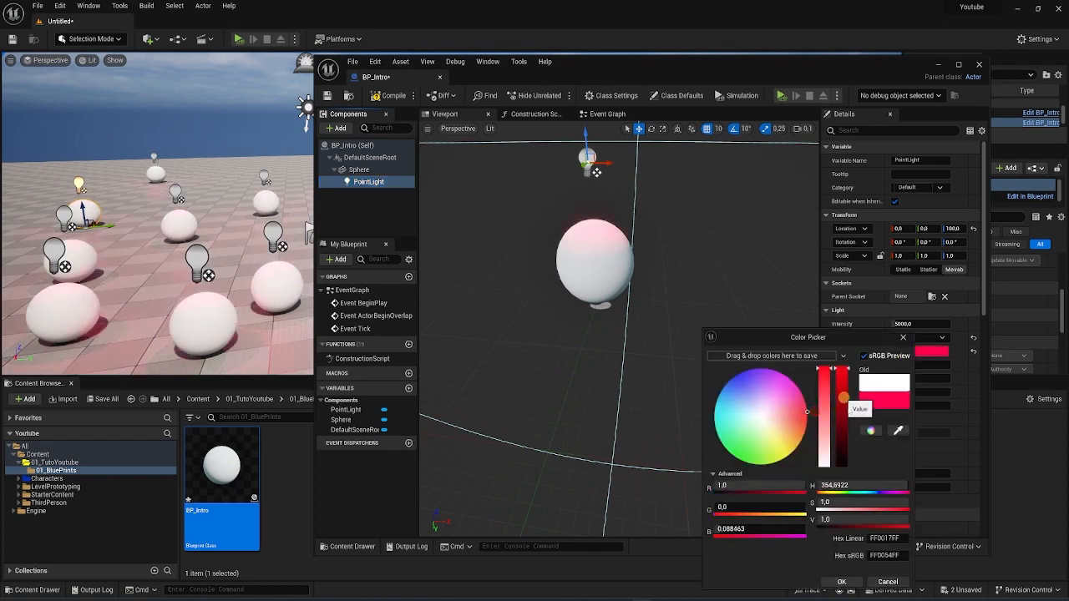
pyautogui.click(842, 581)
# - Move the BP_Intro editor aside to check the lights on the placed copies, and compile the Blueprint
pyautogui.moveTo(294, 342); pyautogui.dragTo(244, 328, button='right')
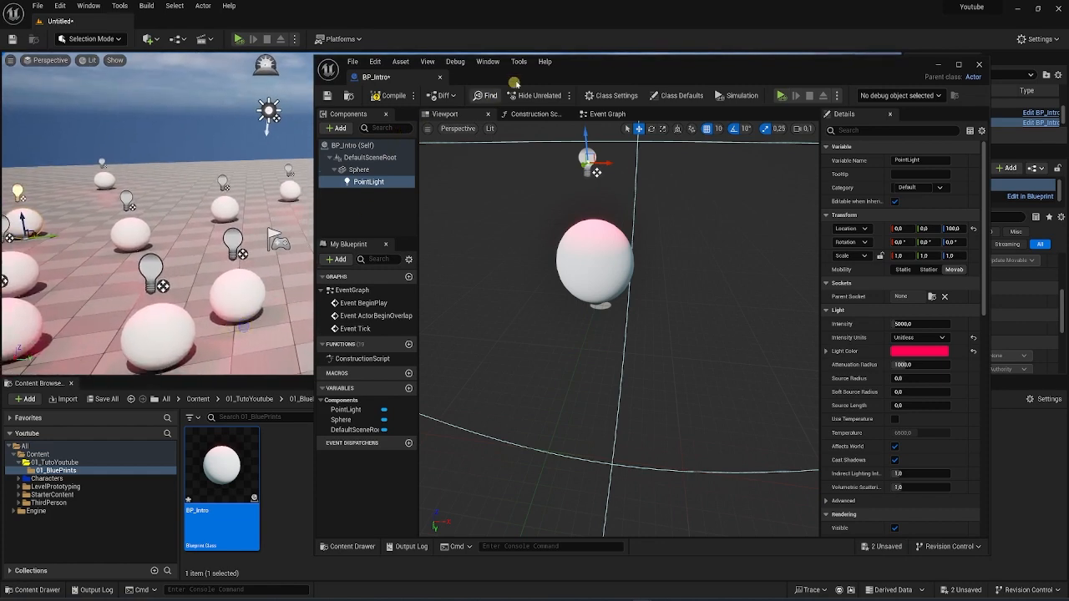
pyautogui.moveTo(585, 64); pyautogui.dragTo(668, 57)
pyautogui.moveTo(243, 327); pyautogui.dragTo(237, 312, button='right')
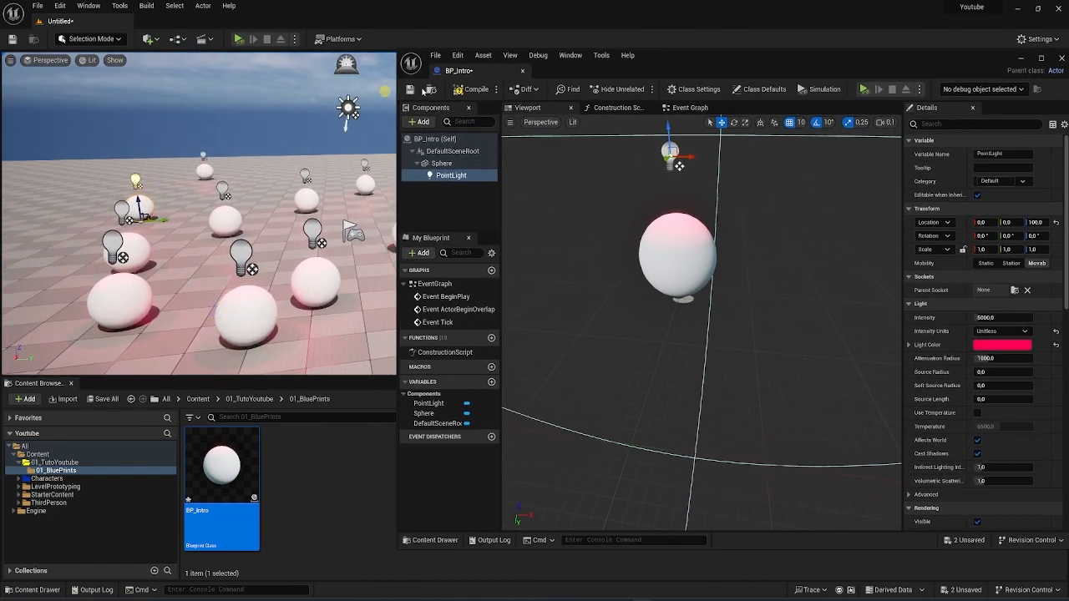
pyautogui.click(470, 88)
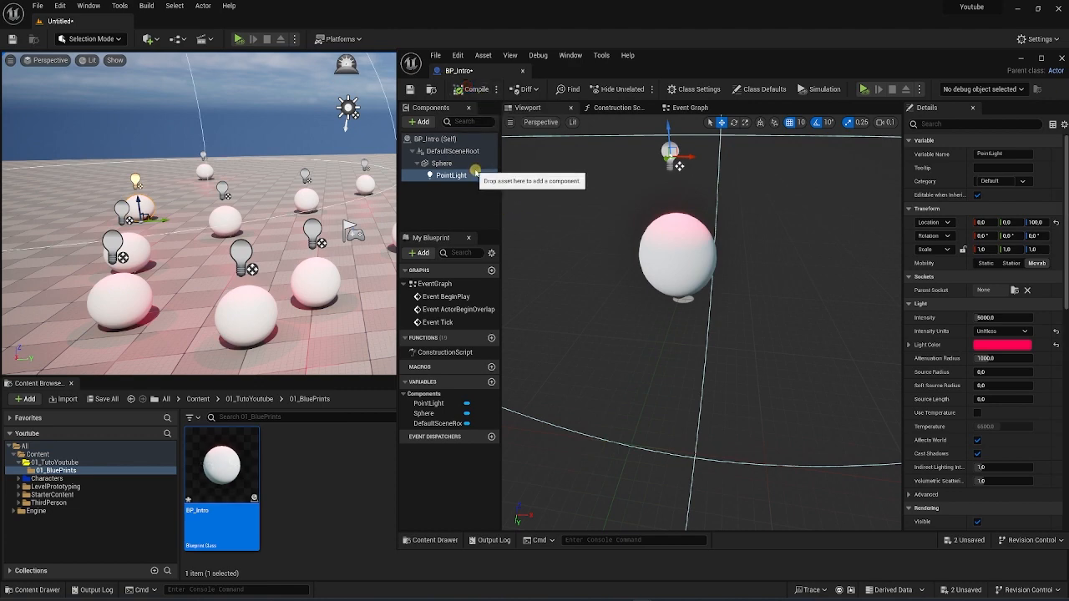
# - Compare BP_Intro's component hierarchy with the Content folder tree, collapsing the 01_TutoYoutube folder
pyautogui.click(448, 176)
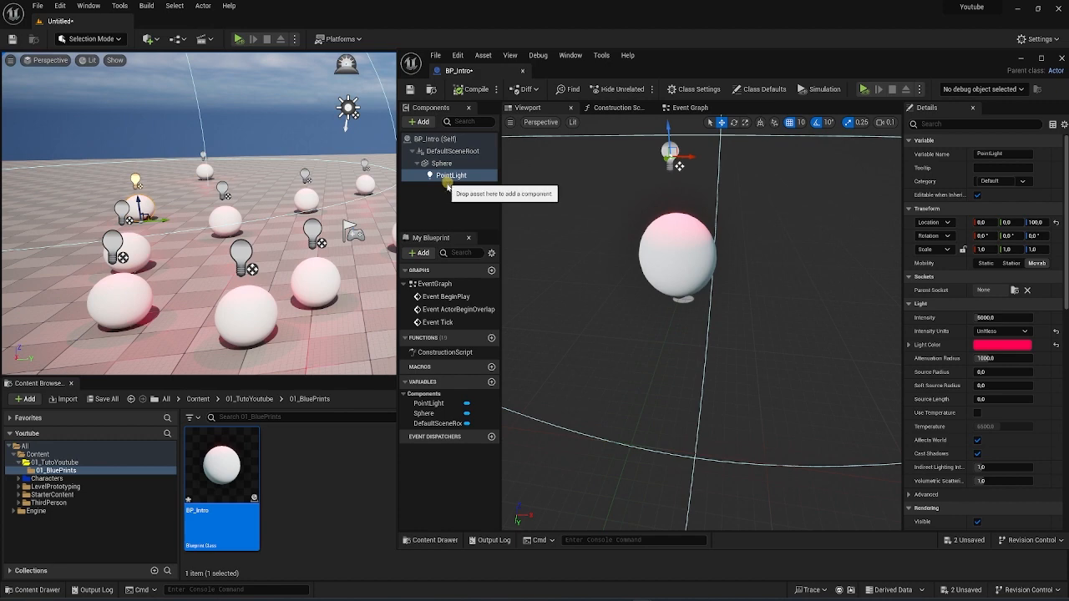
pyautogui.click(455, 151)
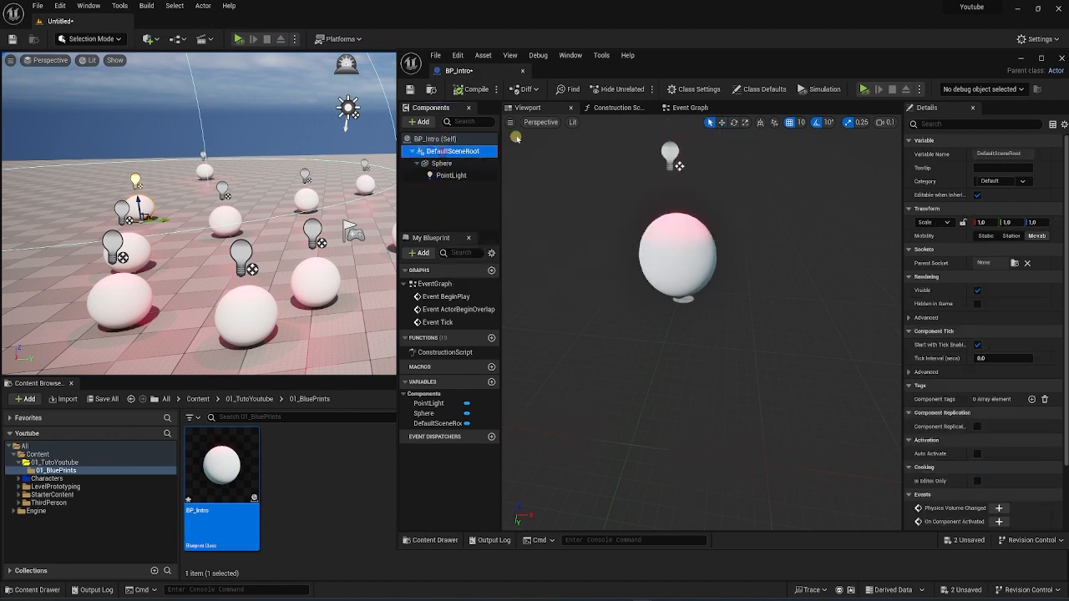
pyautogui.click(445, 139)
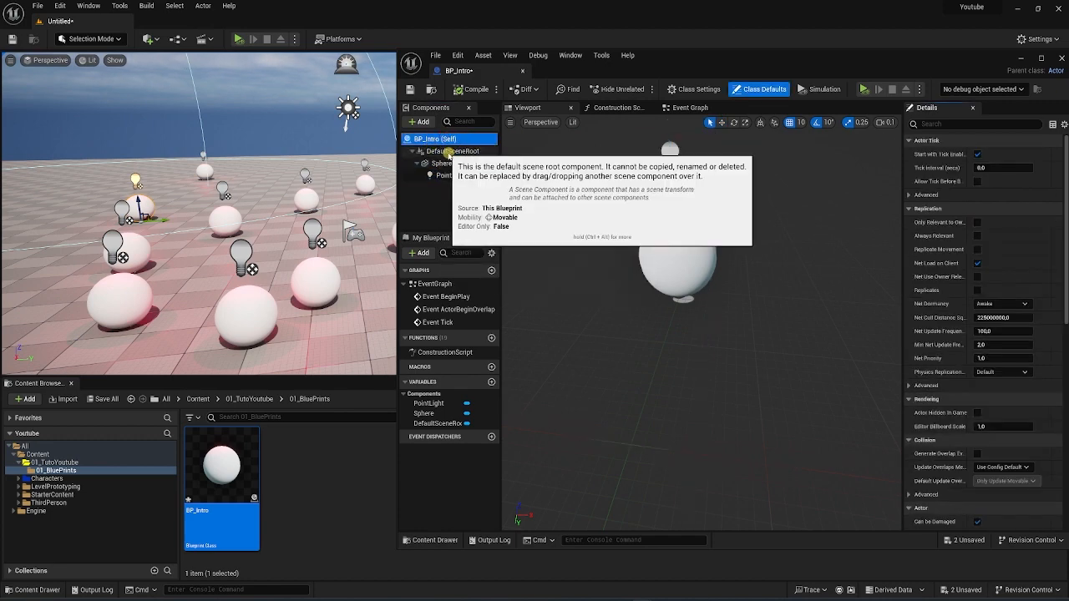
pyautogui.click(449, 151)
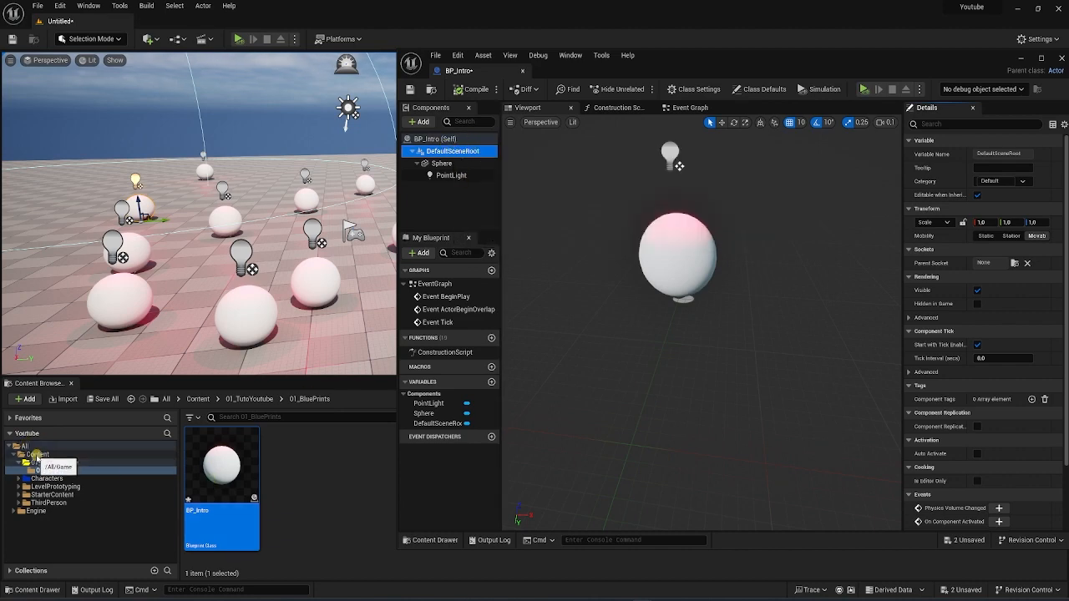
pyautogui.click(43, 455)
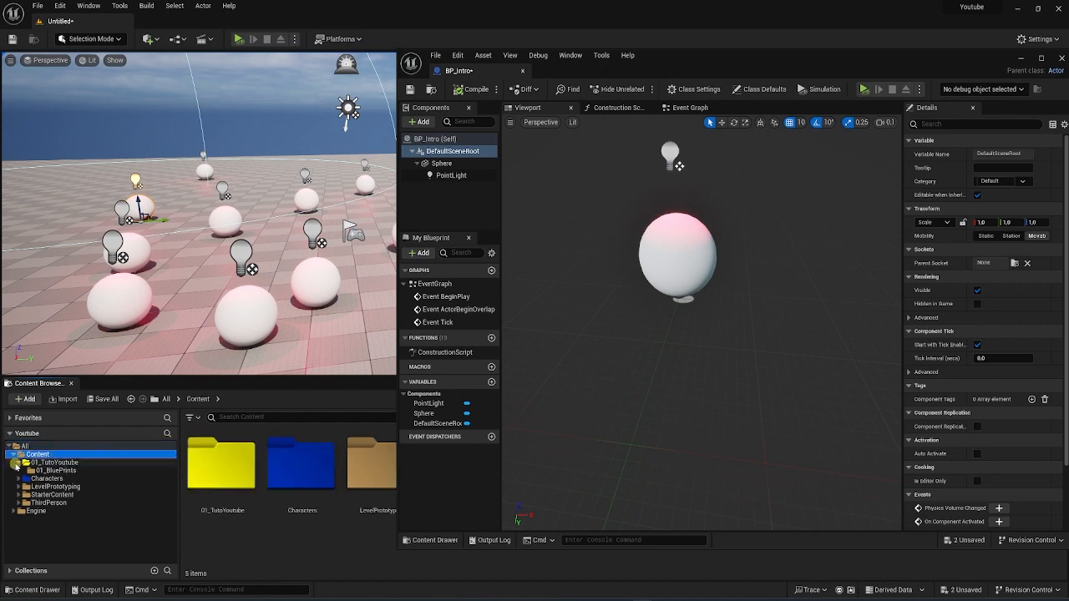
pyautogui.click(20, 462)
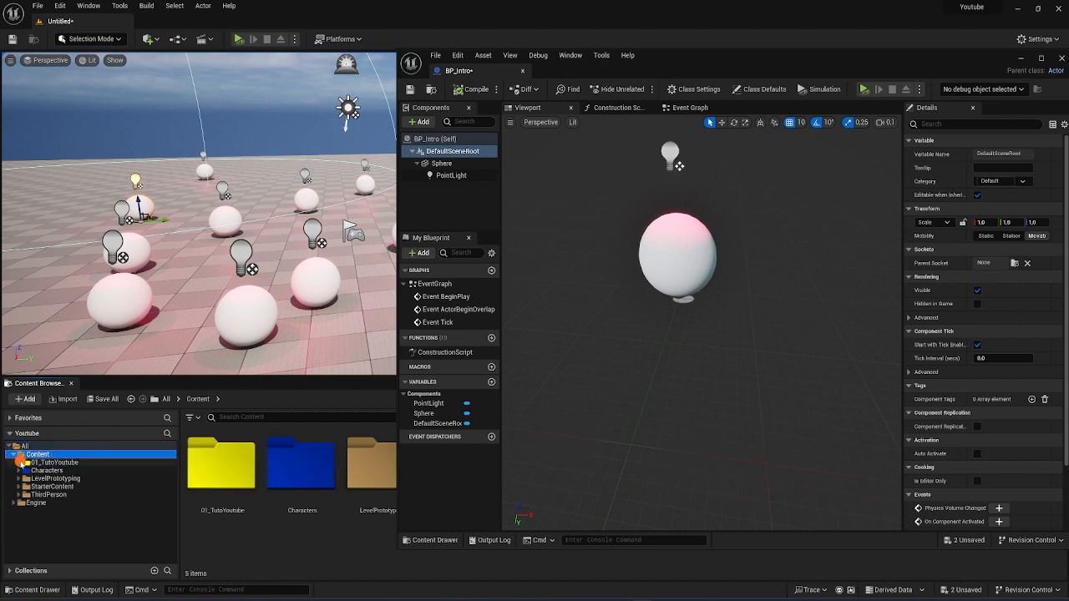
# - Examine how Sphere and PointLight are nested under DefaultSceneRoot by selecting each, then collapsing and re-expanding the root
pyautogui.click(438, 139)
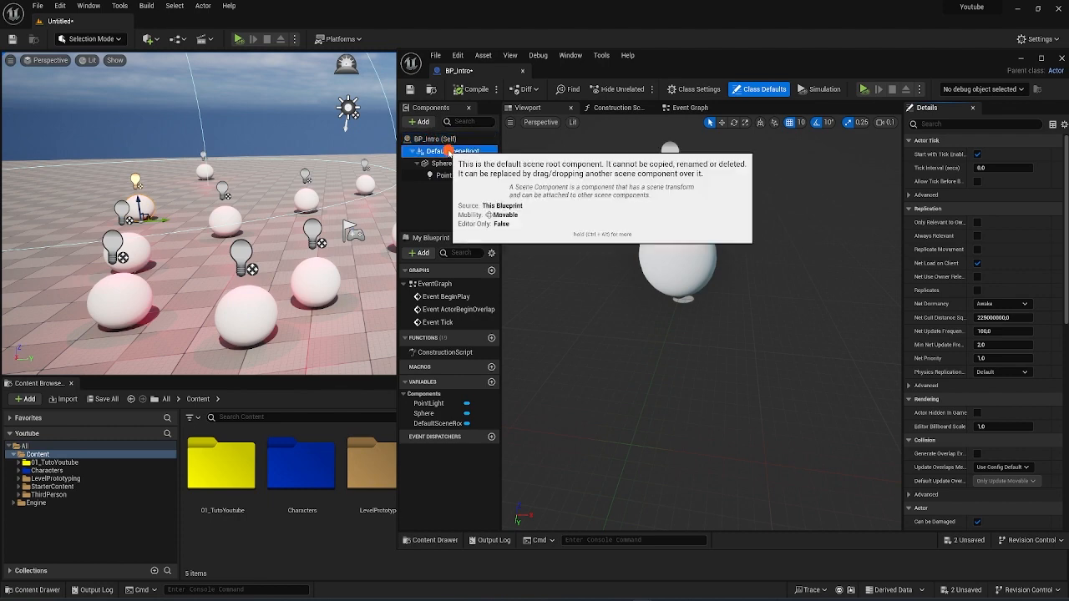
pyautogui.click(452, 153)
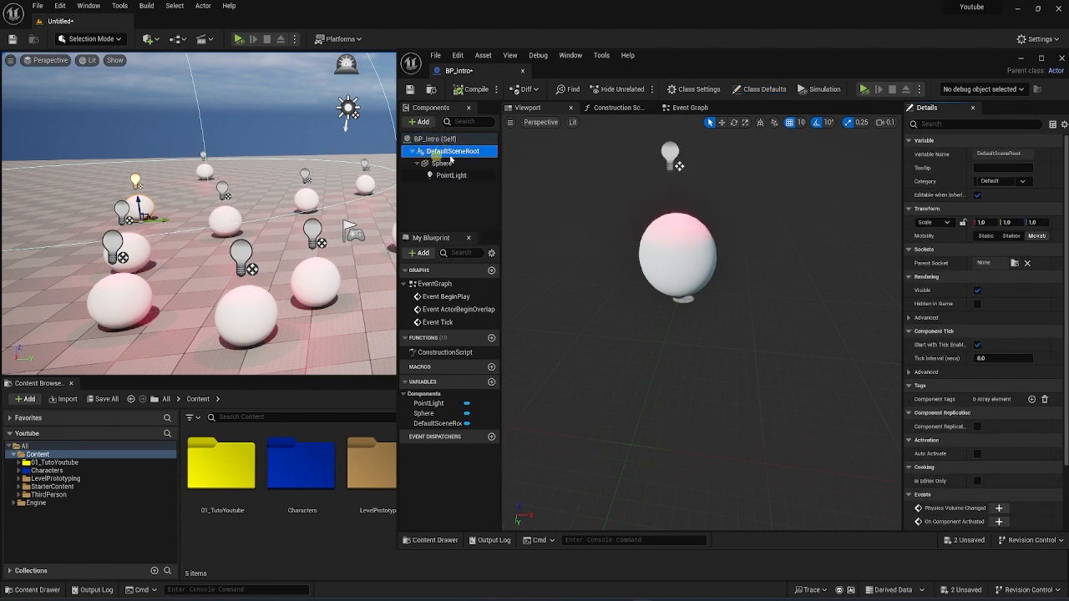
pyautogui.click(441, 164)
pyautogui.click(451, 175)
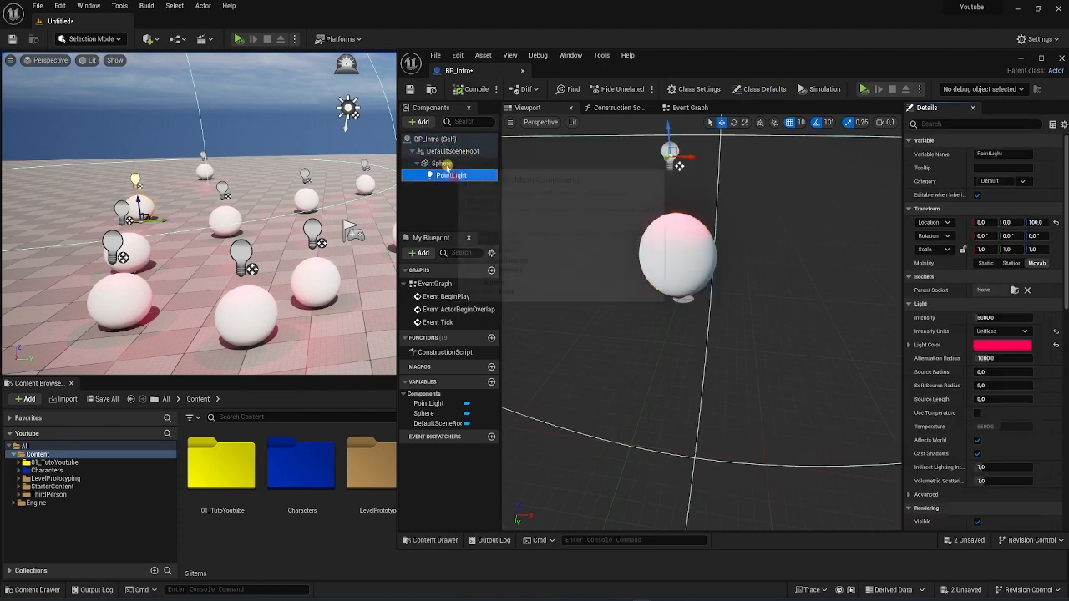
pyautogui.click(446, 164)
pyautogui.click(414, 151)
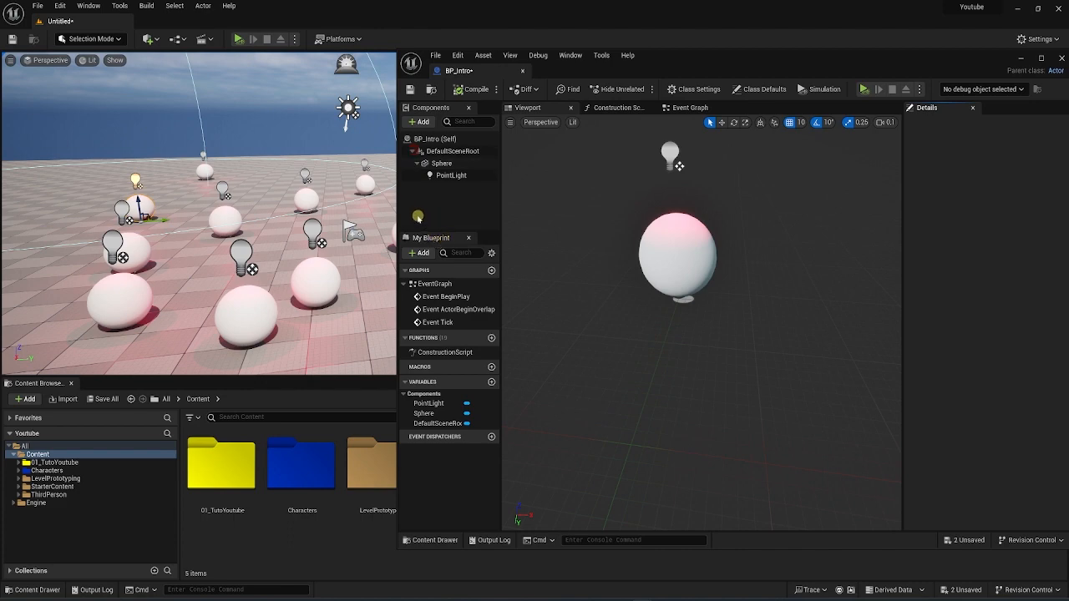
pyautogui.click(451, 176)
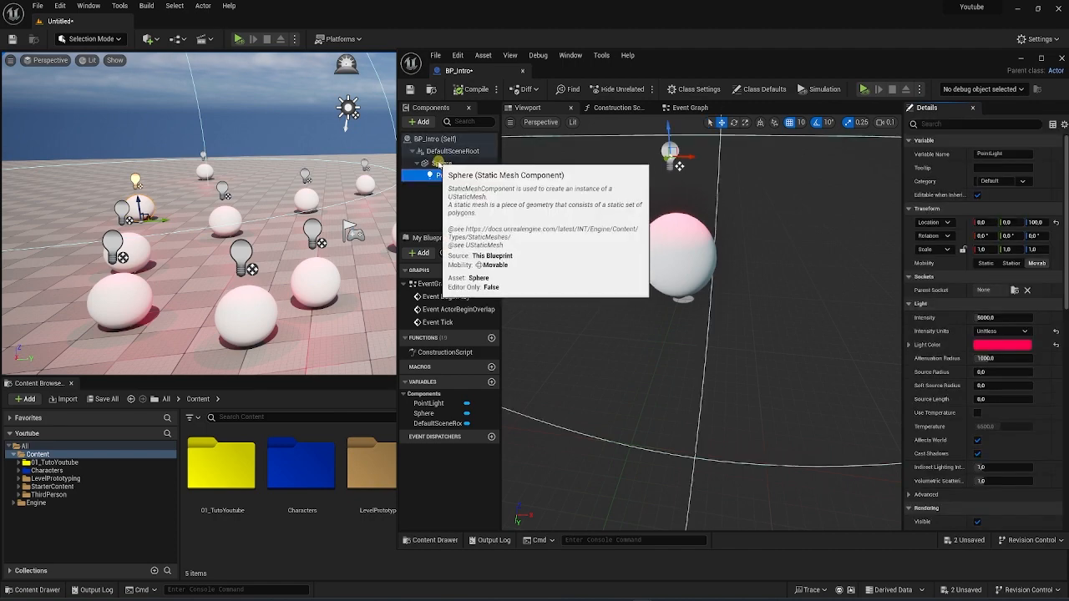
pyautogui.click(439, 164)
pyautogui.click(411, 152)
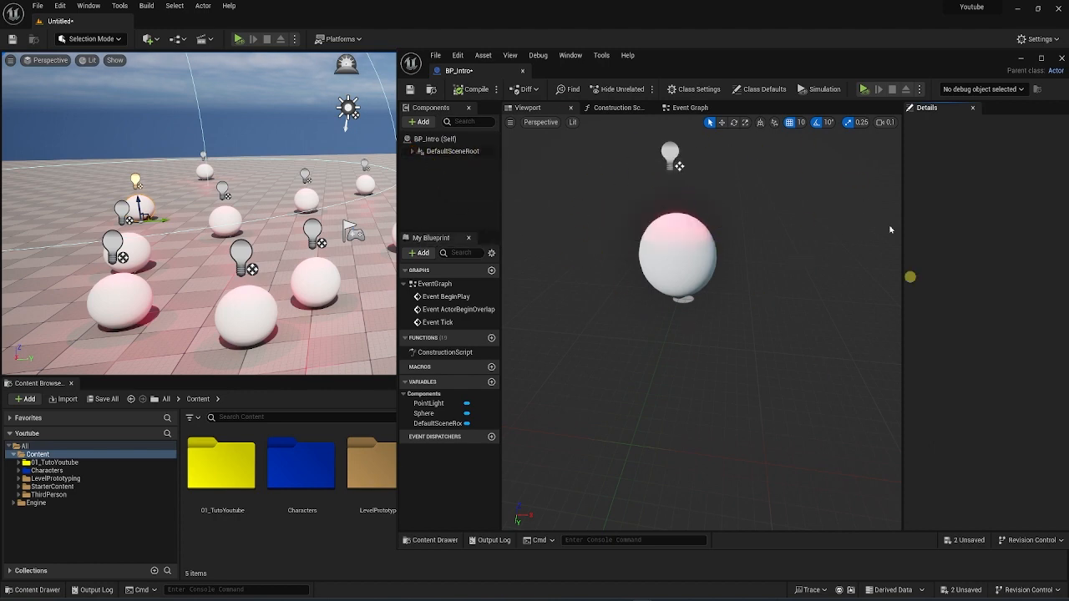
pyautogui.click(417, 153)
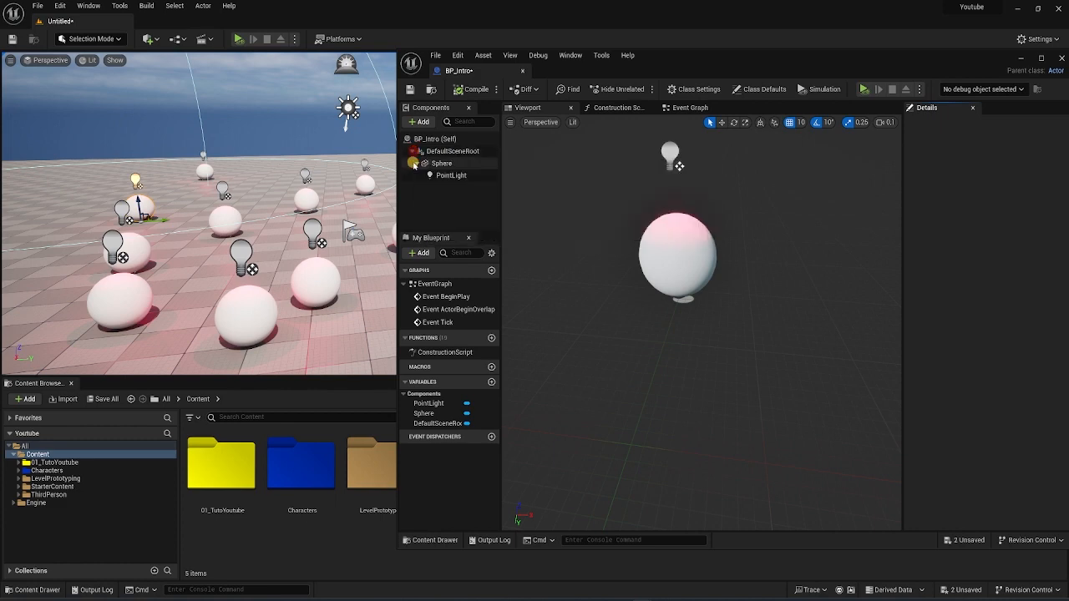
# - Inspect the DefaultSceneRoot, Sphere and PointLight components in turn to compare the parent-child relationships and their transforms
pyautogui.click(447, 152)
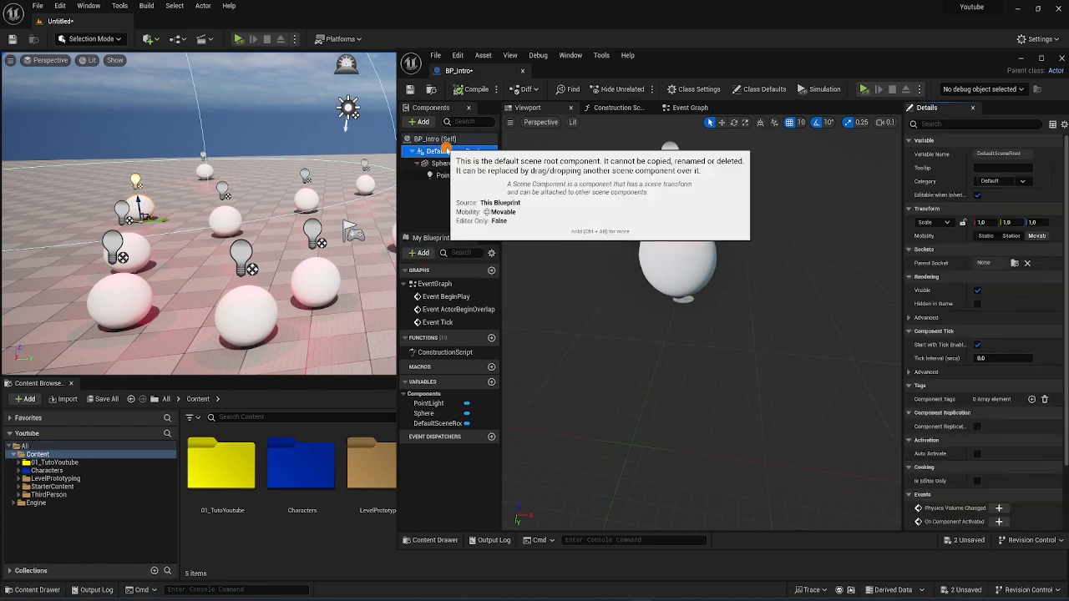
pyautogui.click(437, 163)
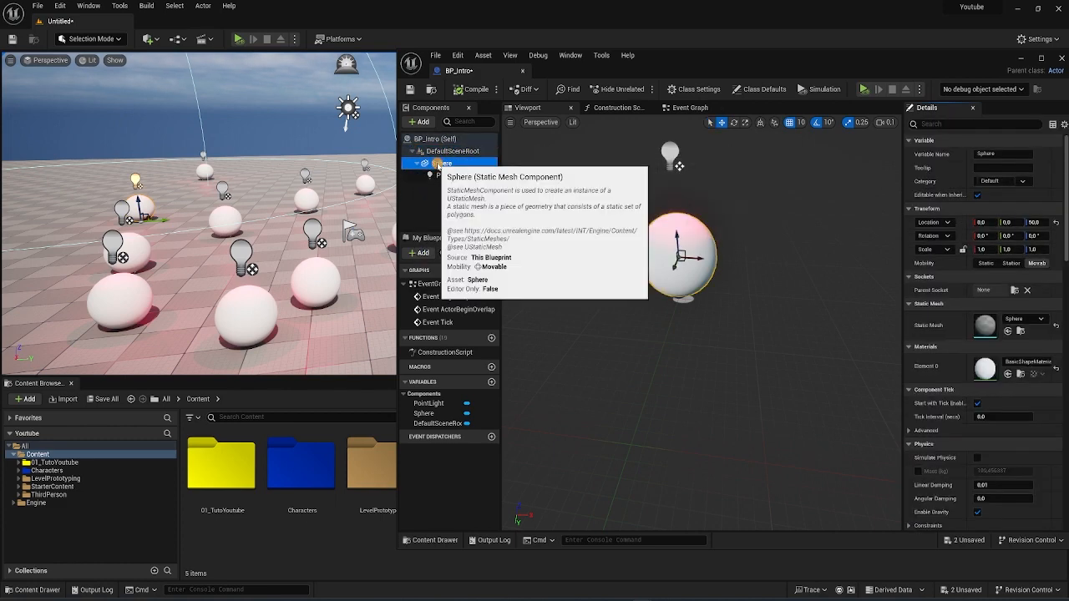
pyautogui.click(448, 151)
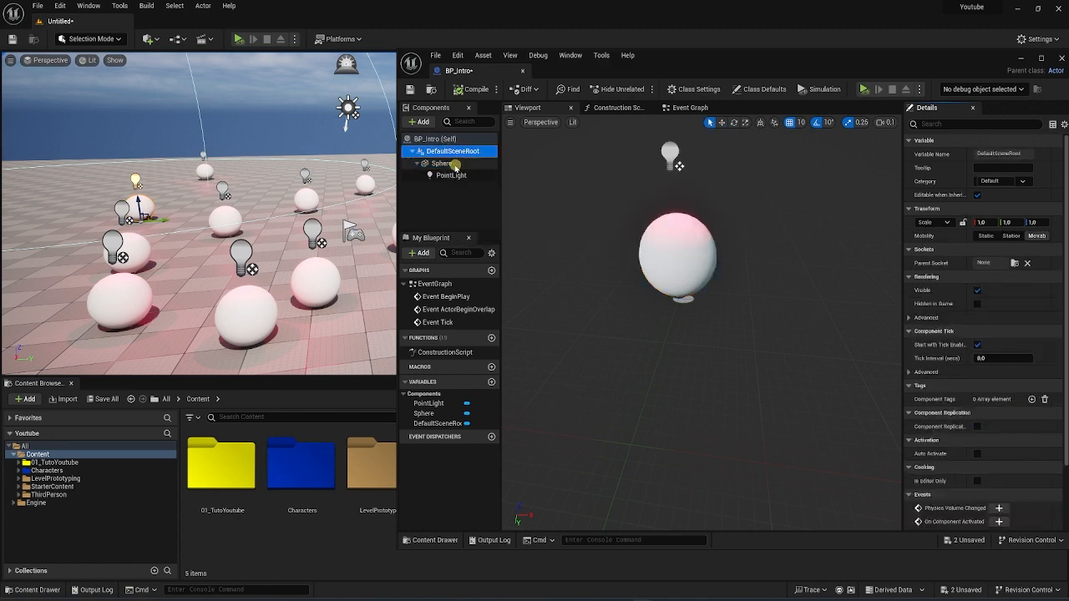
pyautogui.click(448, 167)
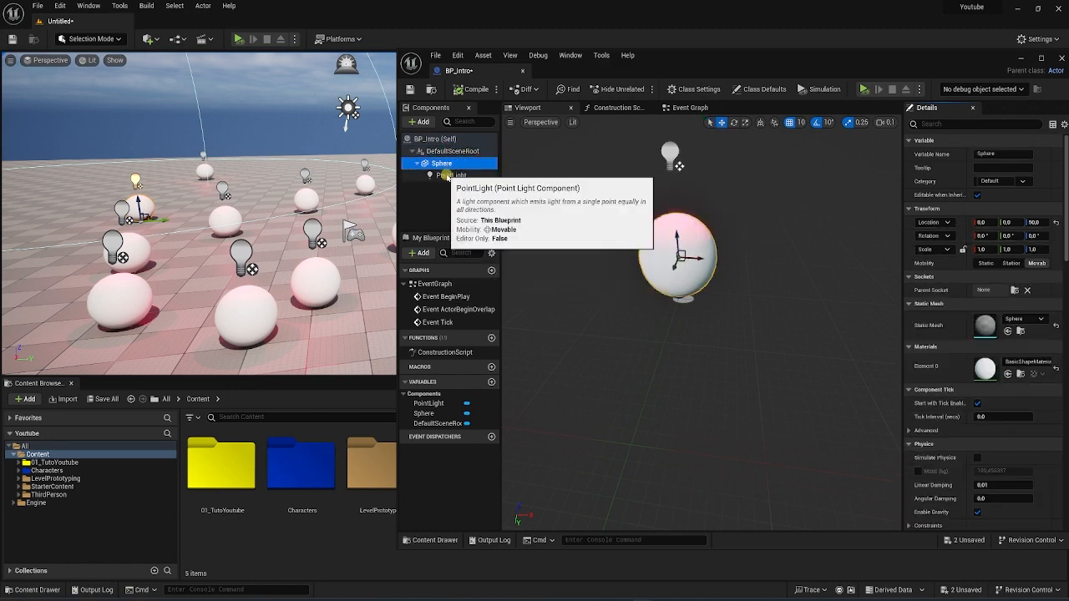
pyautogui.click(448, 177)
pyautogui.click(443, 164)
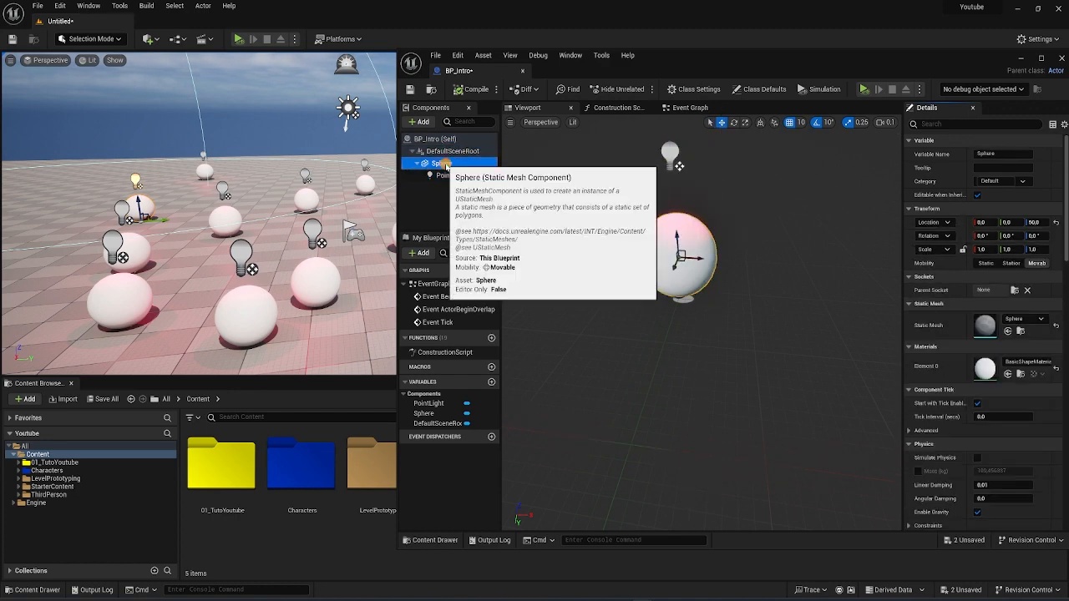
pyautogui.click(446, 175)
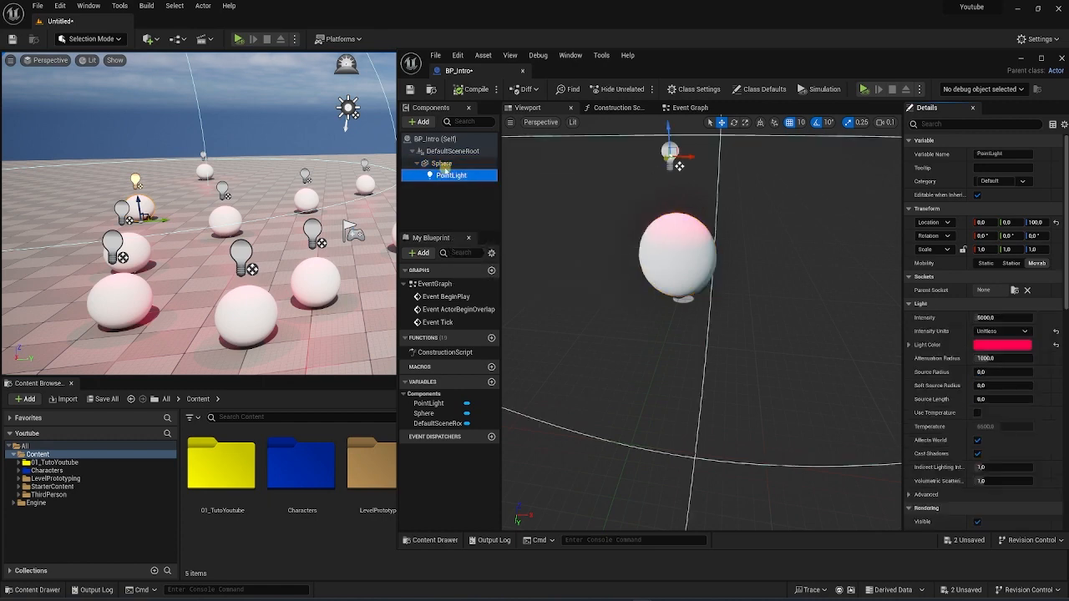
pyautogui.click(435, 163)
pyautogui.click(446, 174)
pyautogui.click(442, 163)
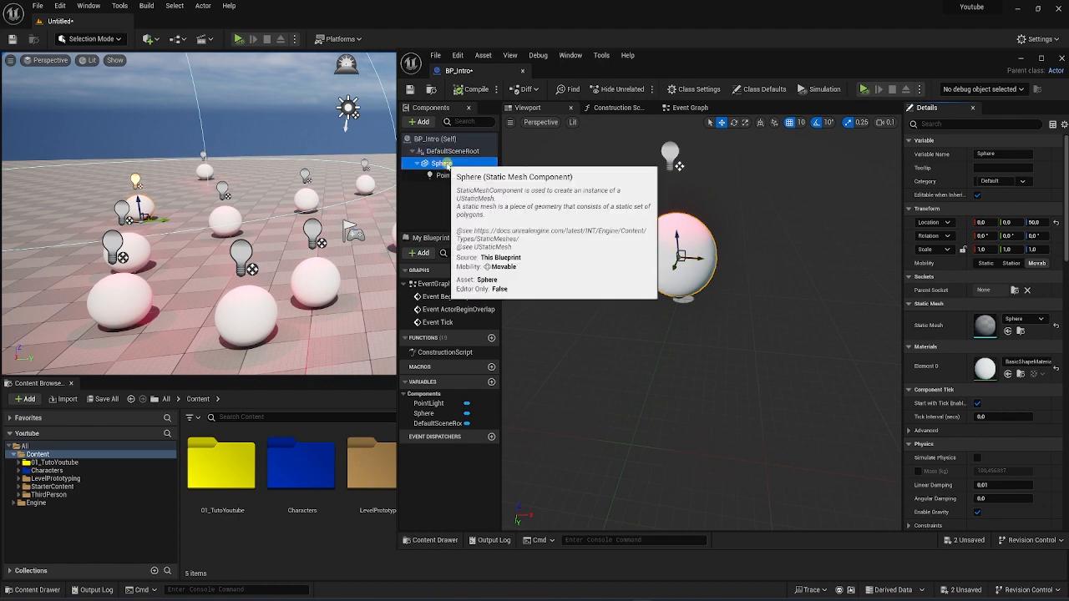
pyautogui.moveTo(702, 258)
pyautogui.mouseDown()
pyautogui.moveTo(959, 270)
pyautogui.moveTo(741, 251)
pyautogui.moveTo(535, 251)
pyautogui.moveTo(714, 241)
pyautogui.moveTo(704, 245)
pyautogui.mouseUp()
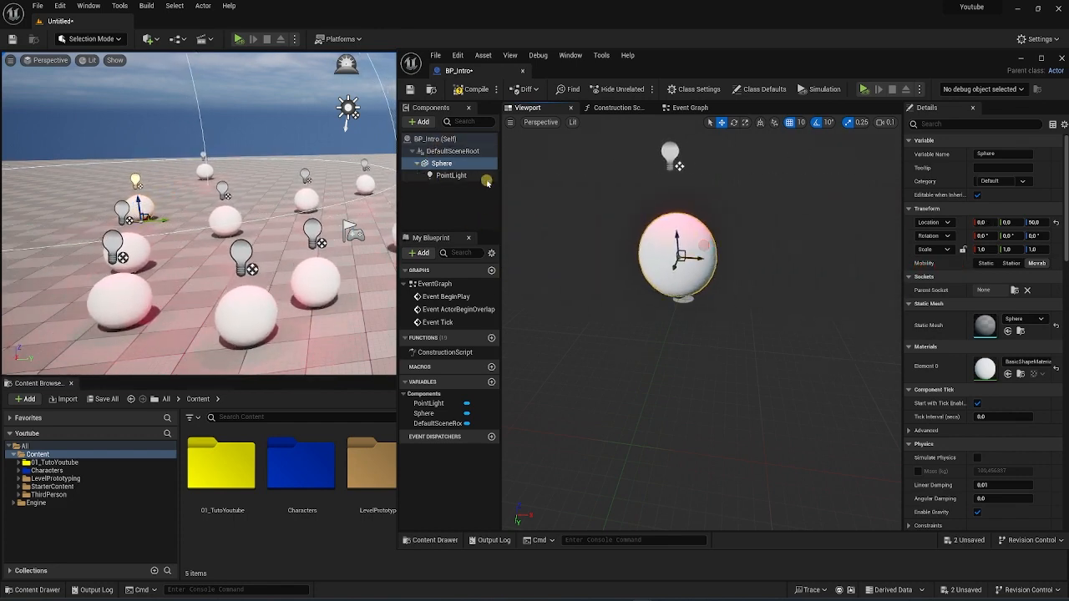
pyautogui.click(449, 176)
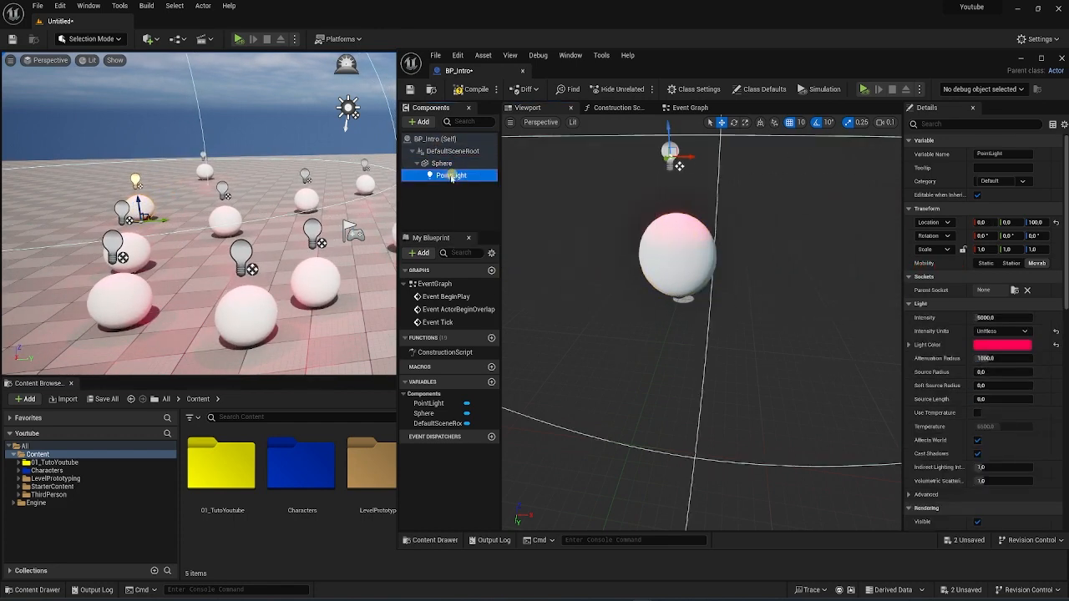
# - Try moving the Sphere with PointLight attached directly to DefaultSceneRoot, and nest PointLight back under Sphere
pyautogui.click(443, 164)
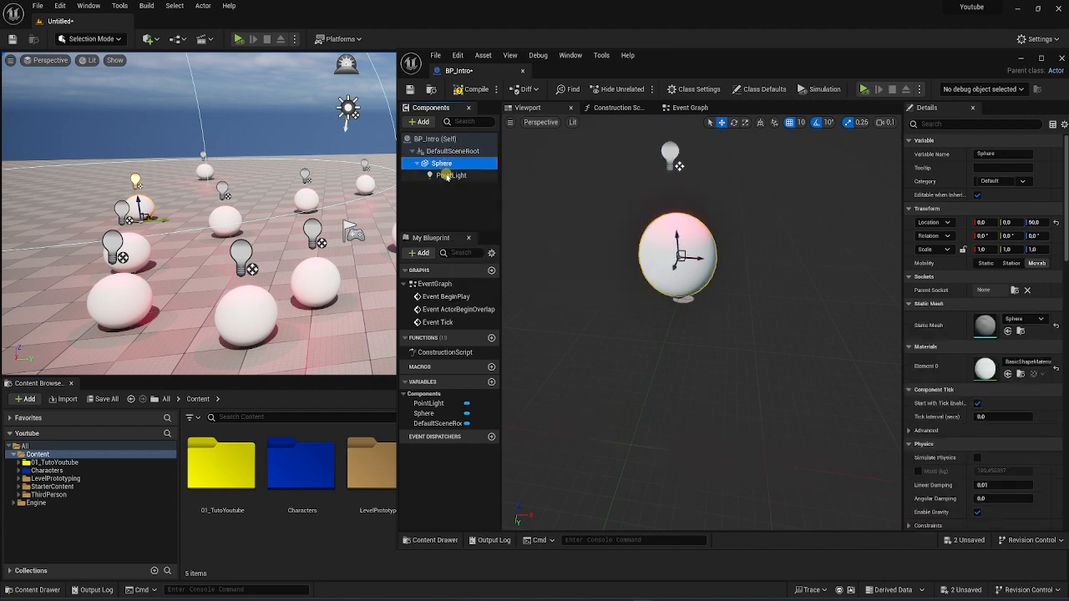
pyautogui.click(447, 176)
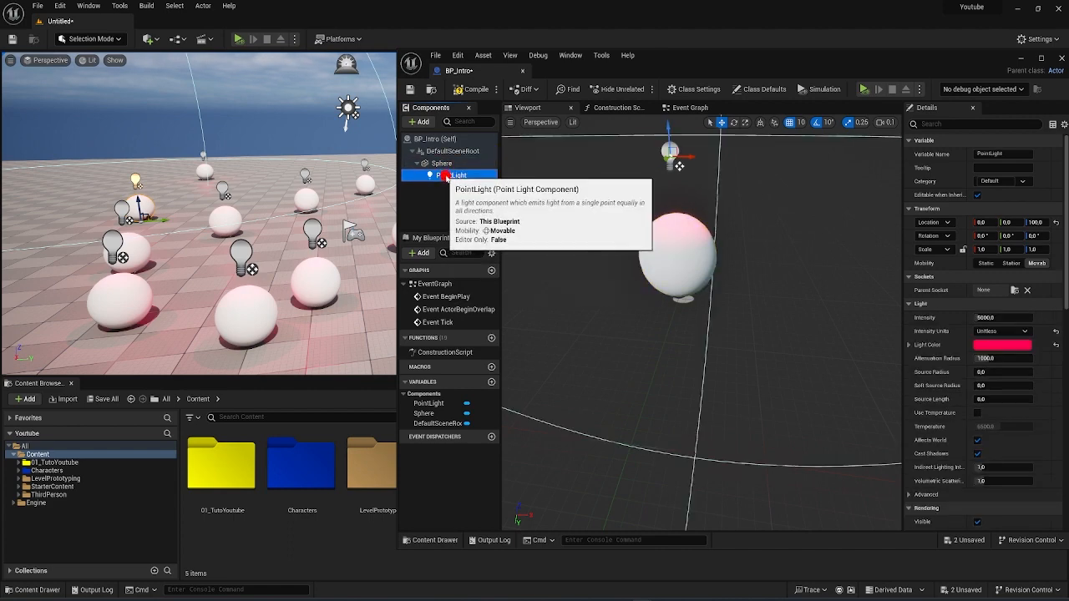
pyautogui.moveTo(445, 177); pyautogui.dragTo(449, 150)
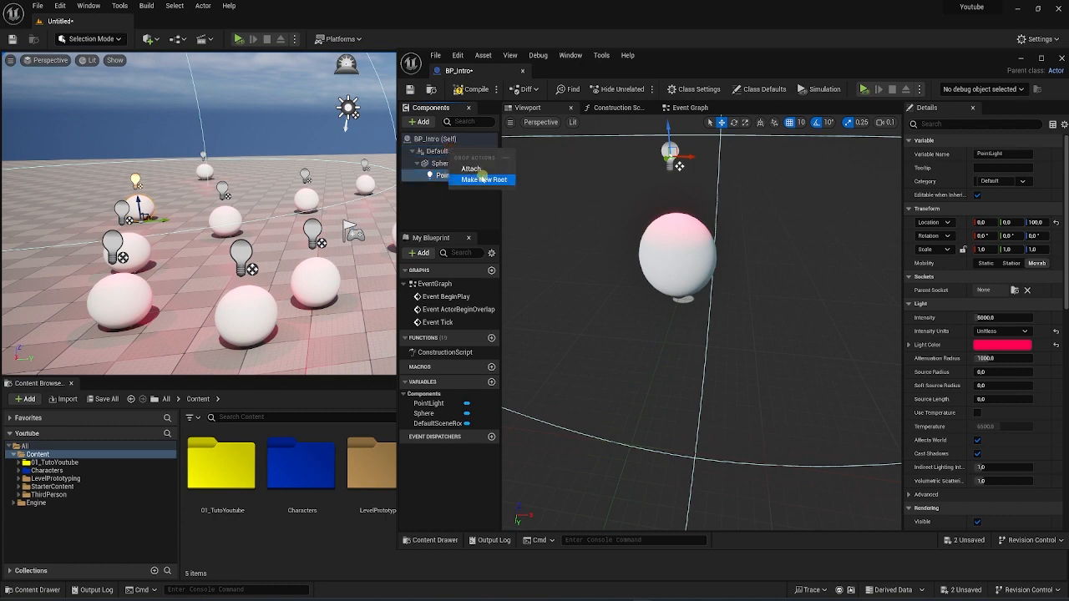
pyautogui.click(471, 170)
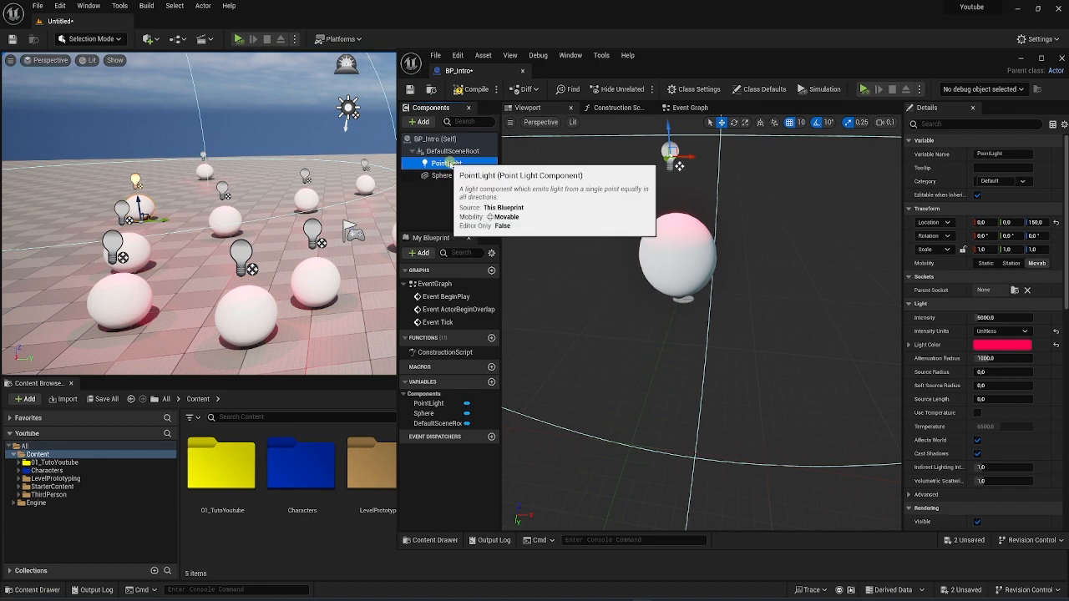
pyautogui.click(441, 175)
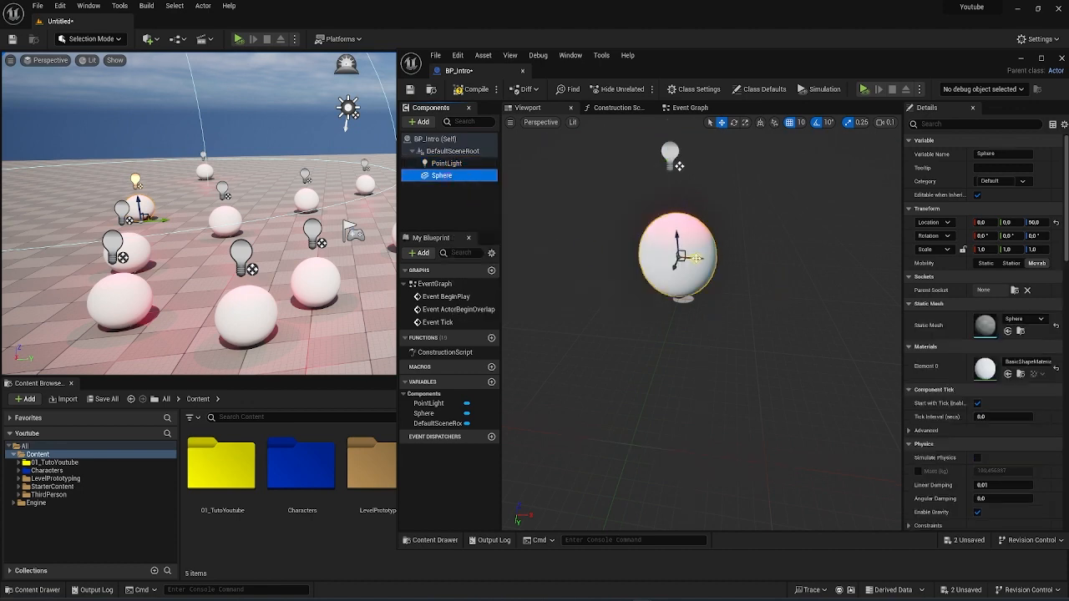
pyautogui.moveTo(696, 258)
pyautogui.mouseDown()
pyautogui.moveTo(986, 262)
pyautogui.moveTo(475, 231)
pyautogui.moveTo(650, 226)
pyautogui.moveTo(790, 243)
pyautogui.moveTo(696, 243)
pyautogui.mouseUp()
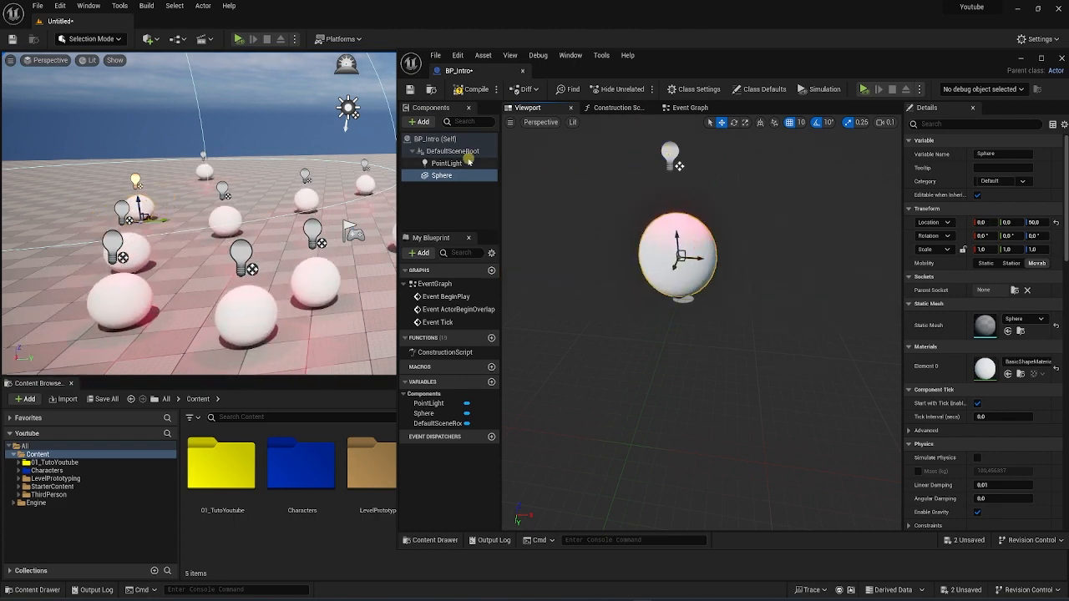
pyautogui.moveTo(446, 164); pyautogui.dragTo(439, 176)
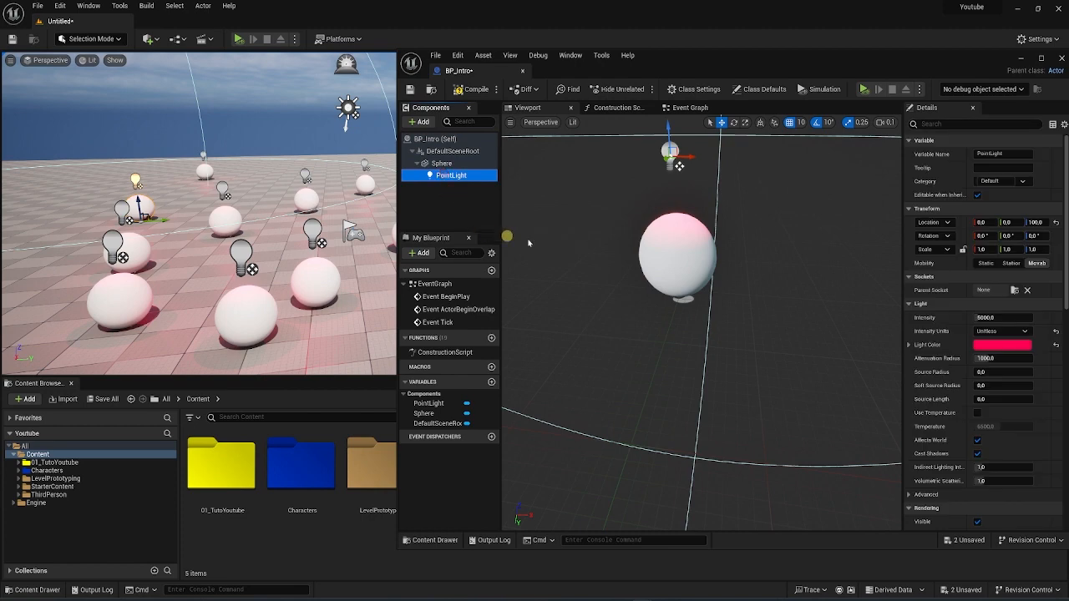
# - Move the Sphere component to X 10 and its nested PointLight to a relative X of -50
pyautogui.click(695, 237)
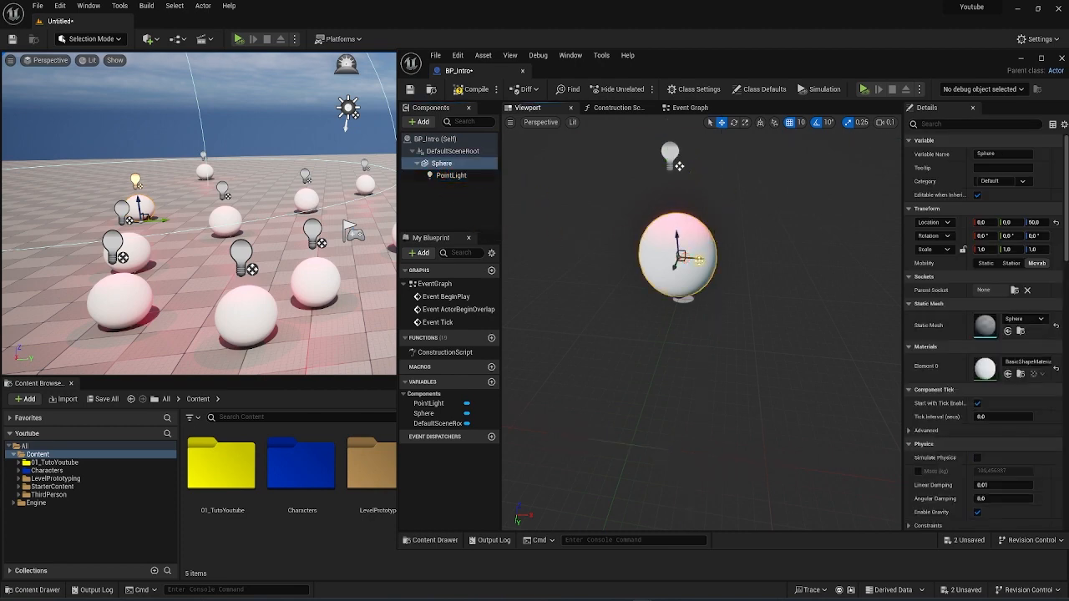
pyautogui.moveTo(700, 258)
pyautogui.mouseDown()
pyautogui.moveTo(918, 272)
pyautogui.moveTo(341, 222)
pyautogui.moveTo(804, 253)
pyautogui.moveTo(660, 246)
pyautogui.moveTo(744, 248)
pyautogui.moveTo(697, 248)
pyautogui.mouseUp()
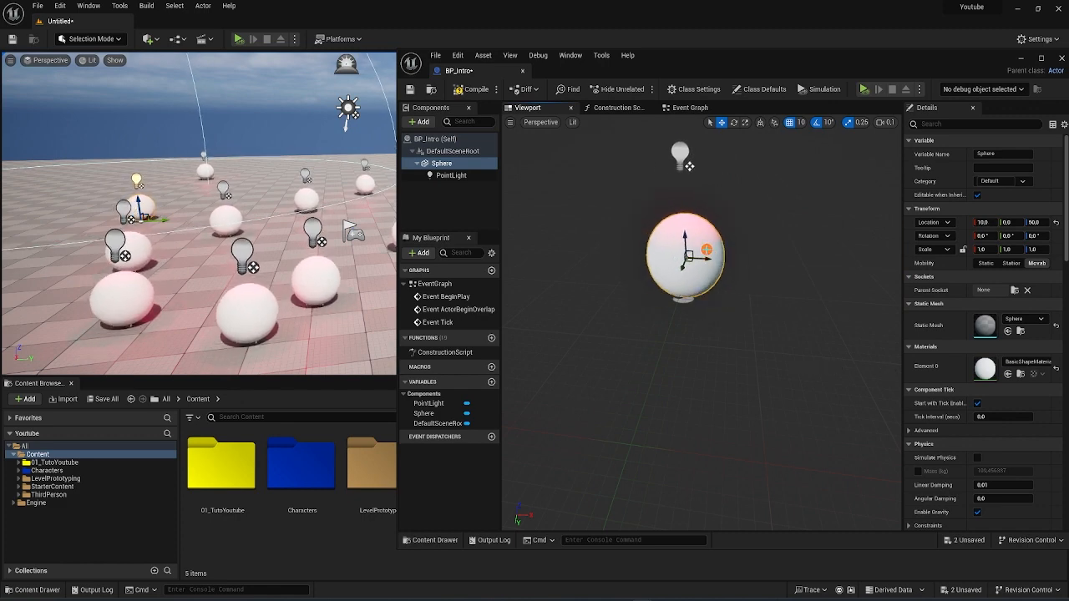
pyautogui.click(457, 176)
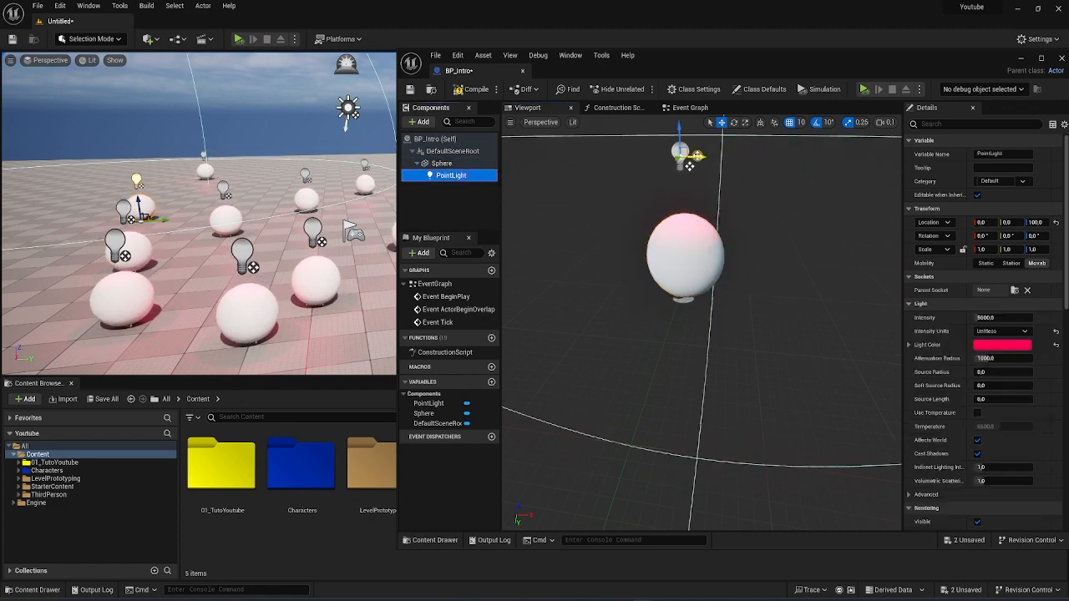
pyautogui.moveTo(689, 165); pyautogui.dragTo(647, 166)
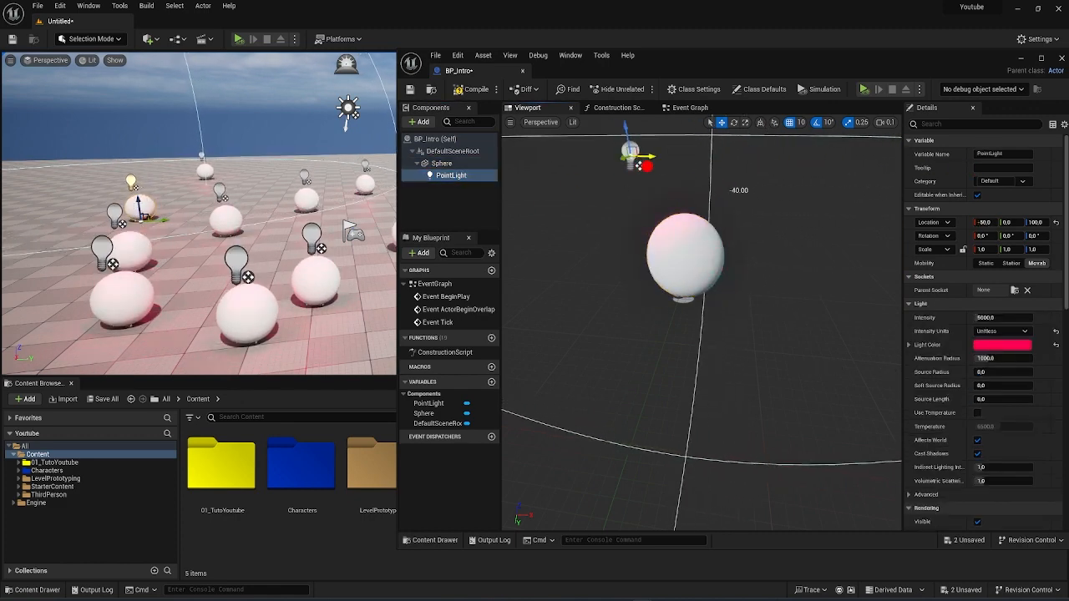
# - Compare the Location values of Sphere and its child PointLight by selecting each component in turn
pyautogui.click(444, 164)
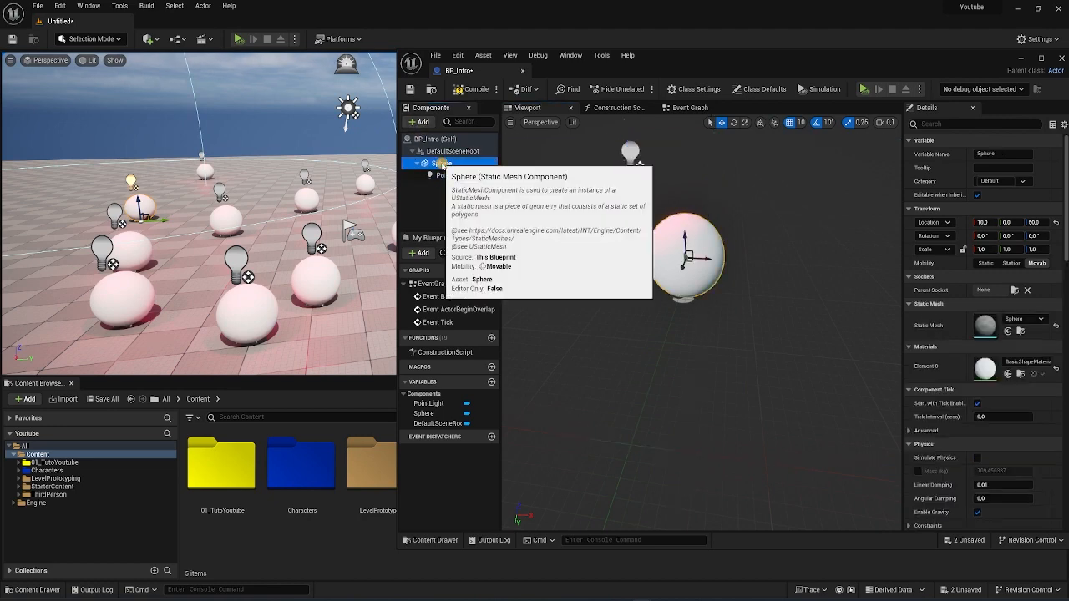
pyautogui.click(447, 175)
pyautogui.click(447, 165)
pyautogui.click(447, 176)
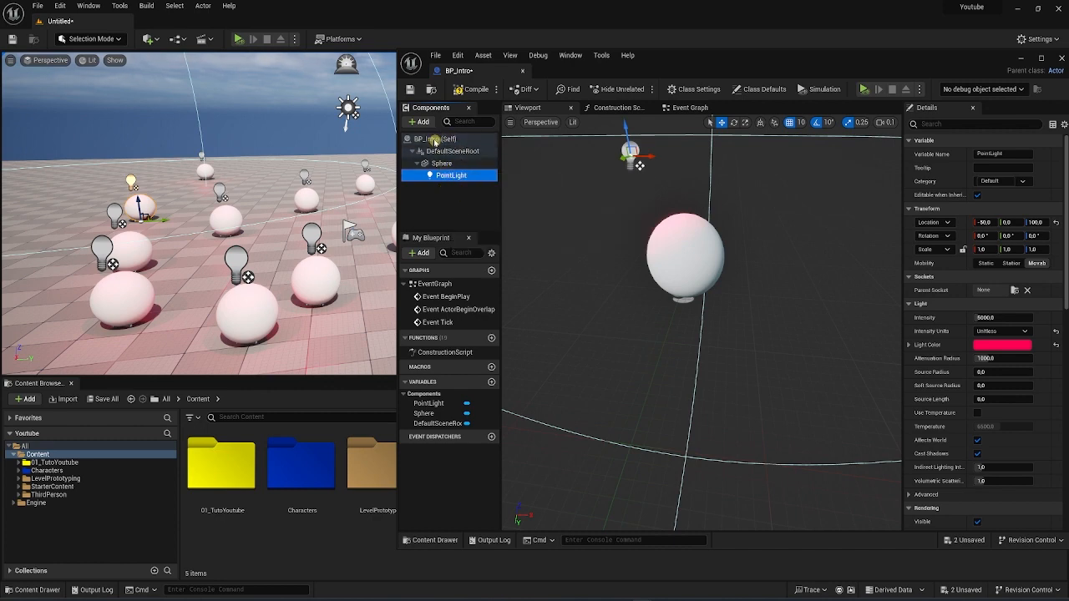
pyautogui.click(449, 165)
pyautogui.click(453, 176)
pyautogui.click(444, 164)
pyautogui.click(444, 175)
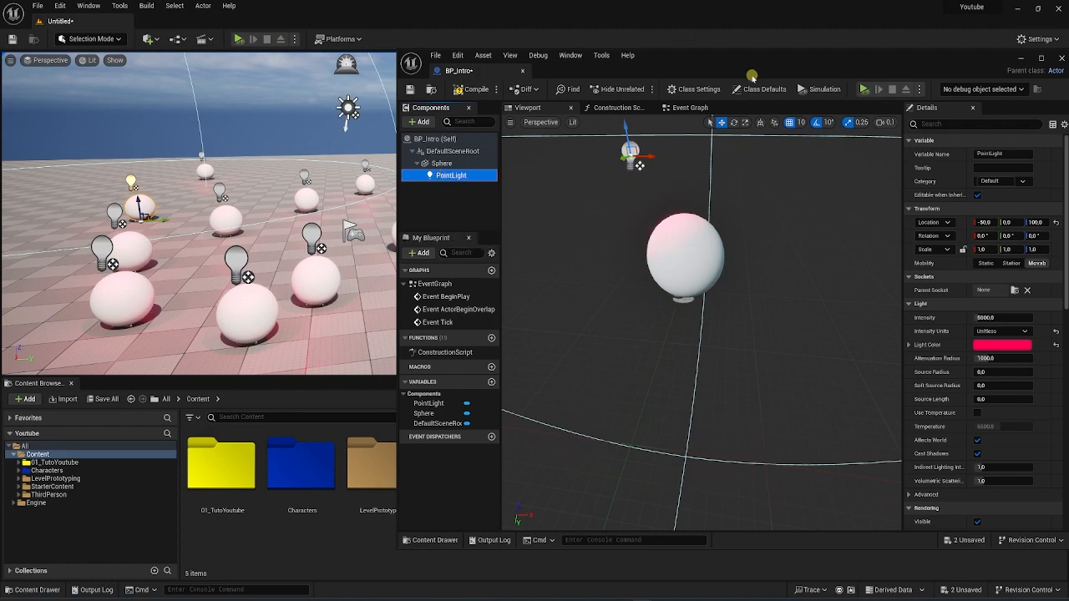
# - Maximize the BP_Intro editor and delete the PointLight component
pyautogui.moveTo(752, 74); pyautogui.dragTo(423, 86)
pyautogui.doubleClick(422, 86)
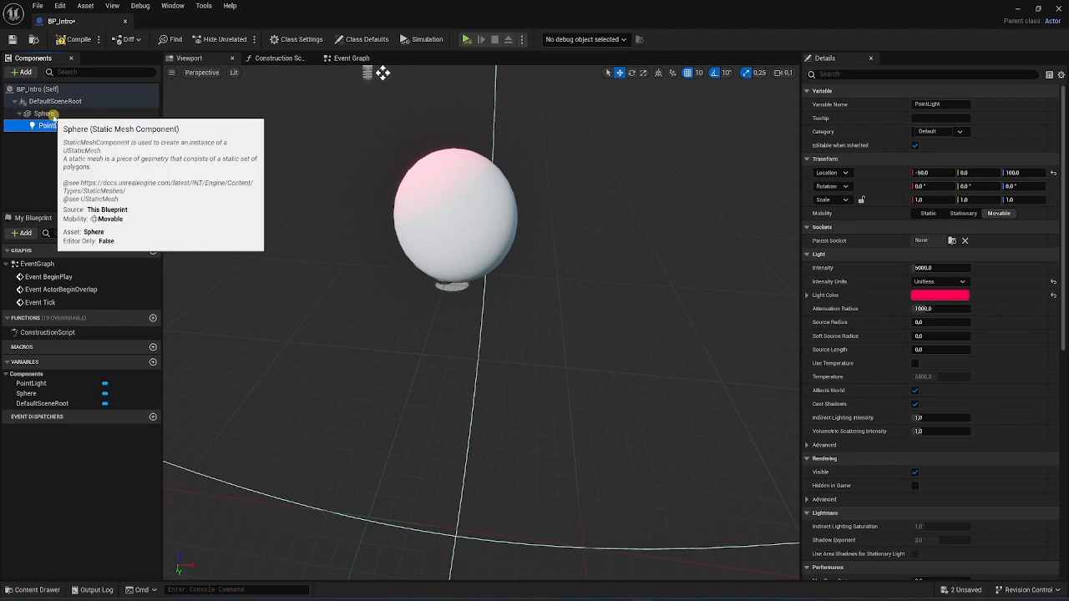
pyautogui.press('Delete')
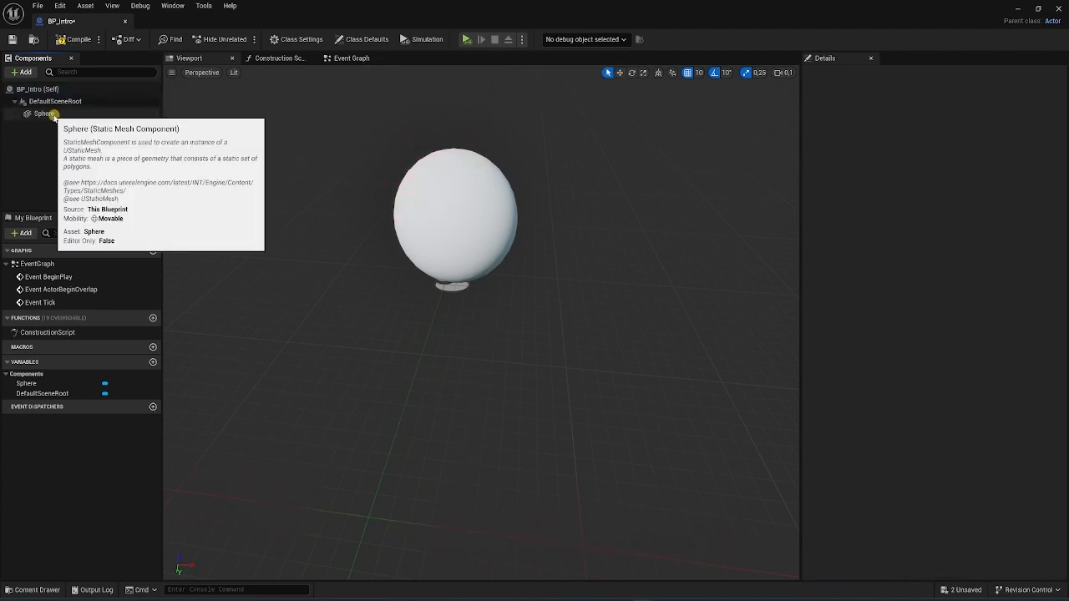
# - Try deleting the Sphere component and restoring it by undo, repeating the deletion and restoration once
pyautogui.click(47, 115)
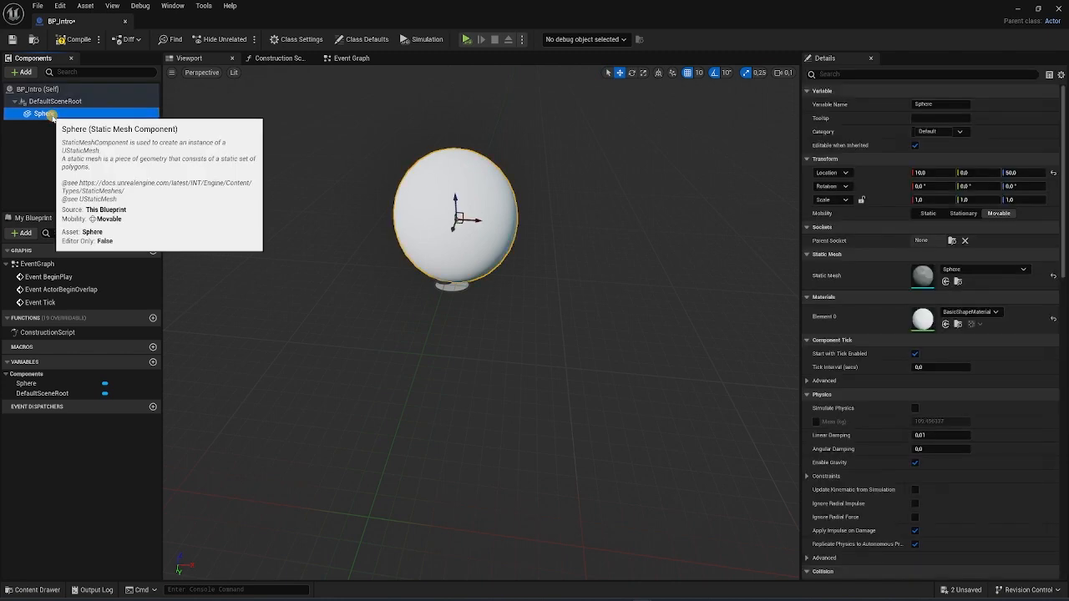
pyautogui.press('Delete')
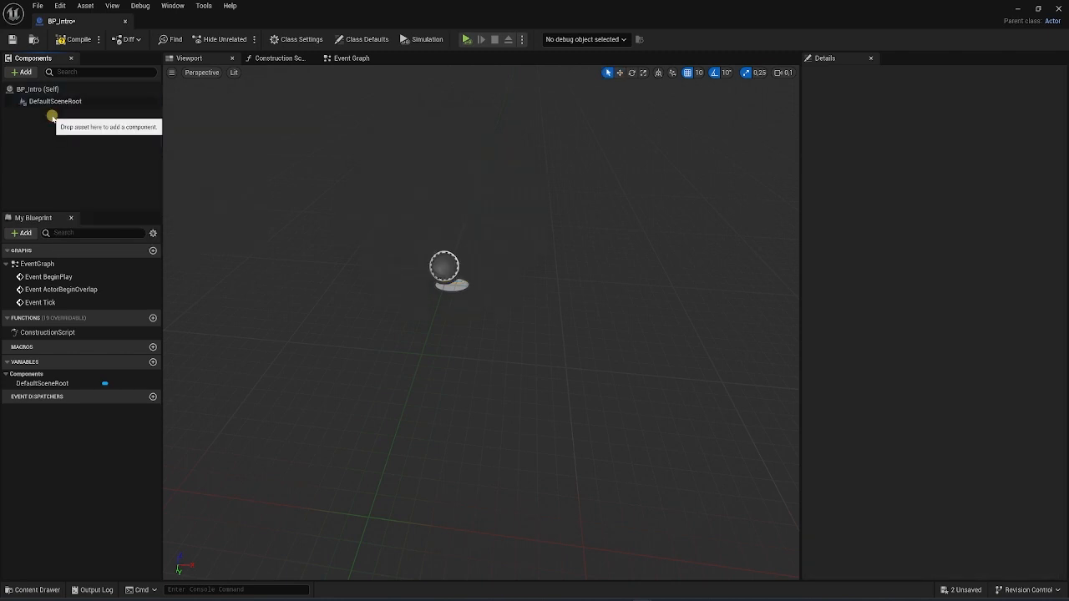
pyautogui.hotkey('ctrl', 'z')
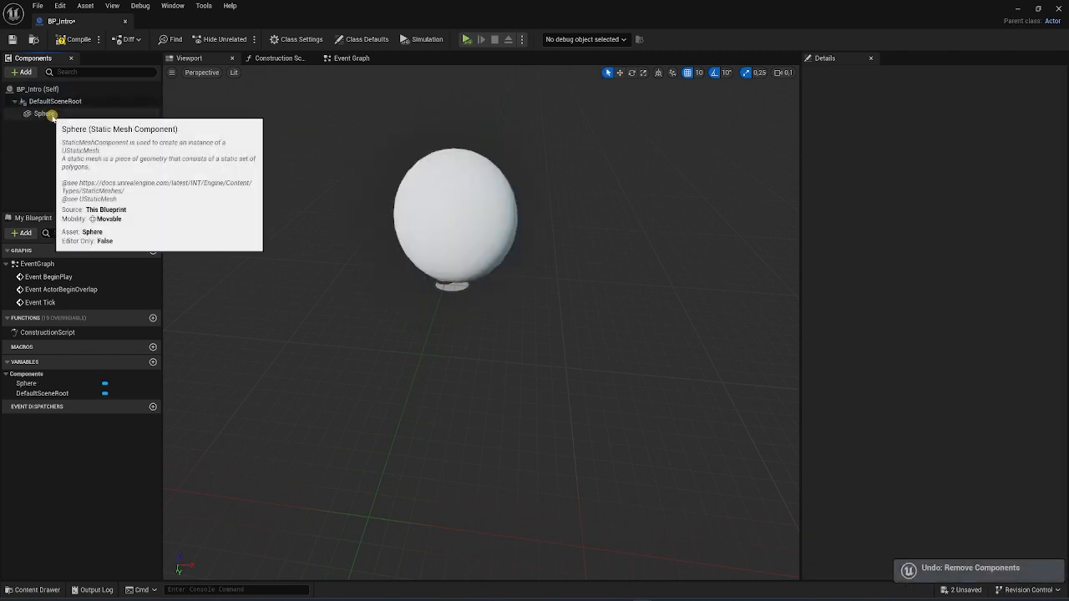
pyautogui.click(47, 114)
pyautogui.press('Delete')
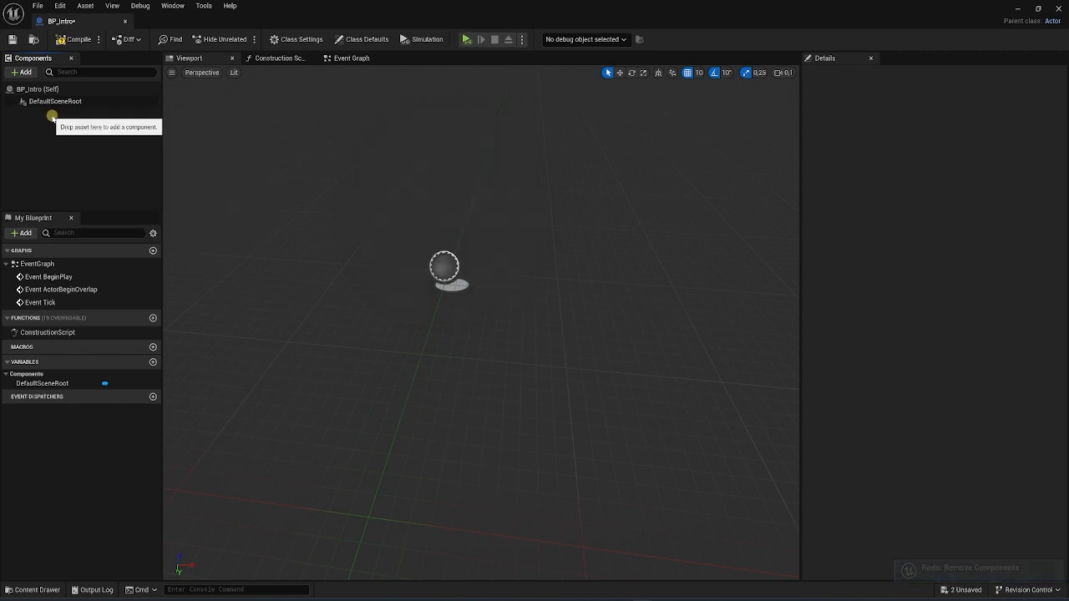
pyautogui.hotkey('ctrl', 'z')
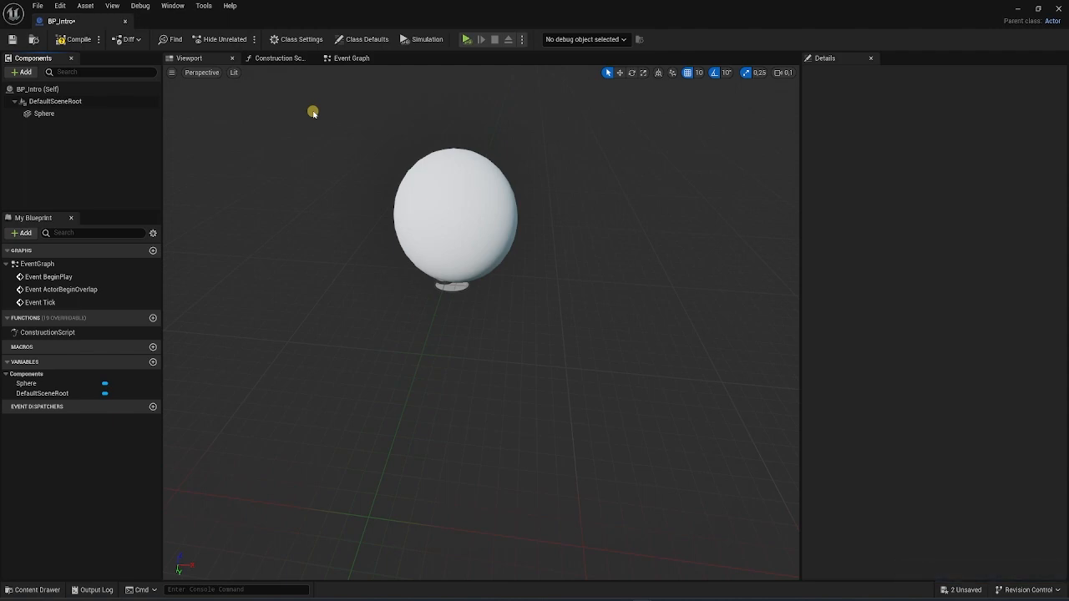
# - Check the placed copies in the level after the PointLight removal, and compile BP_Intro
pyautogui.doubleClick(470, 4)
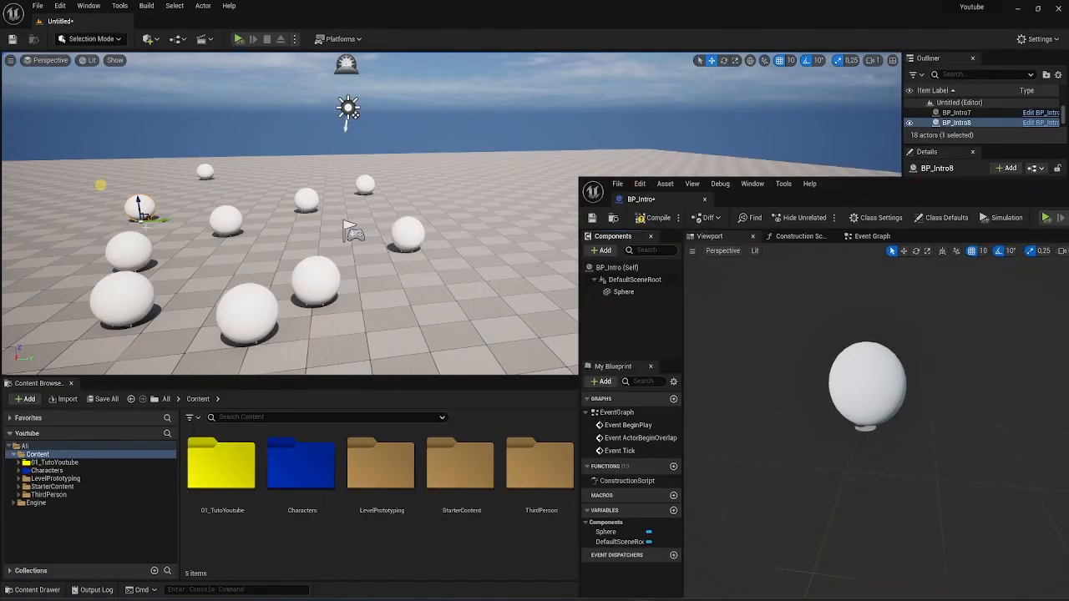
pyautogui.doubleClick(974, 196)
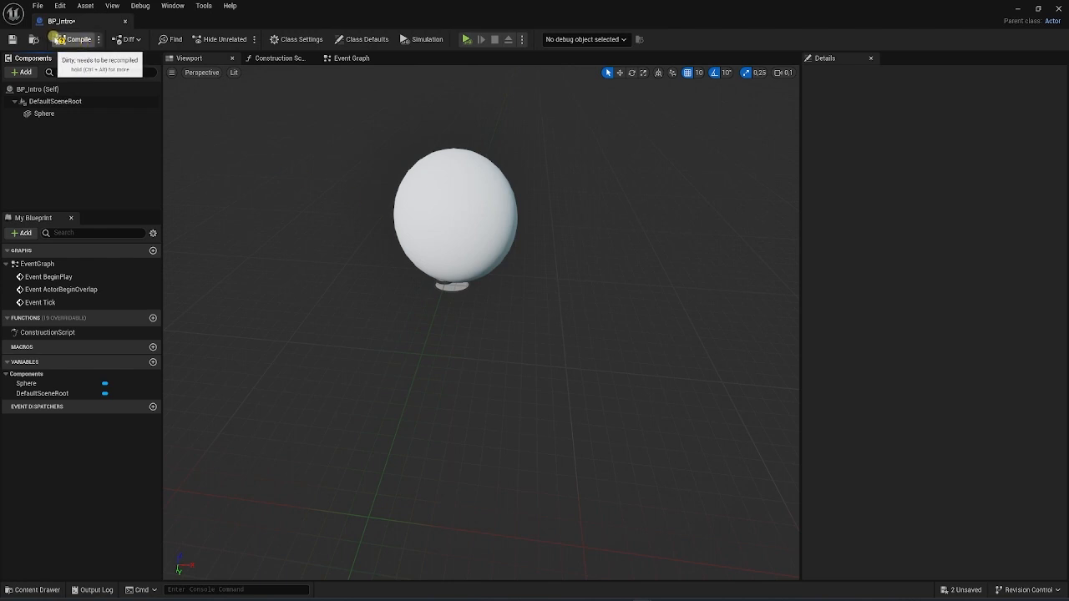
pyautogui.click(85, 40)
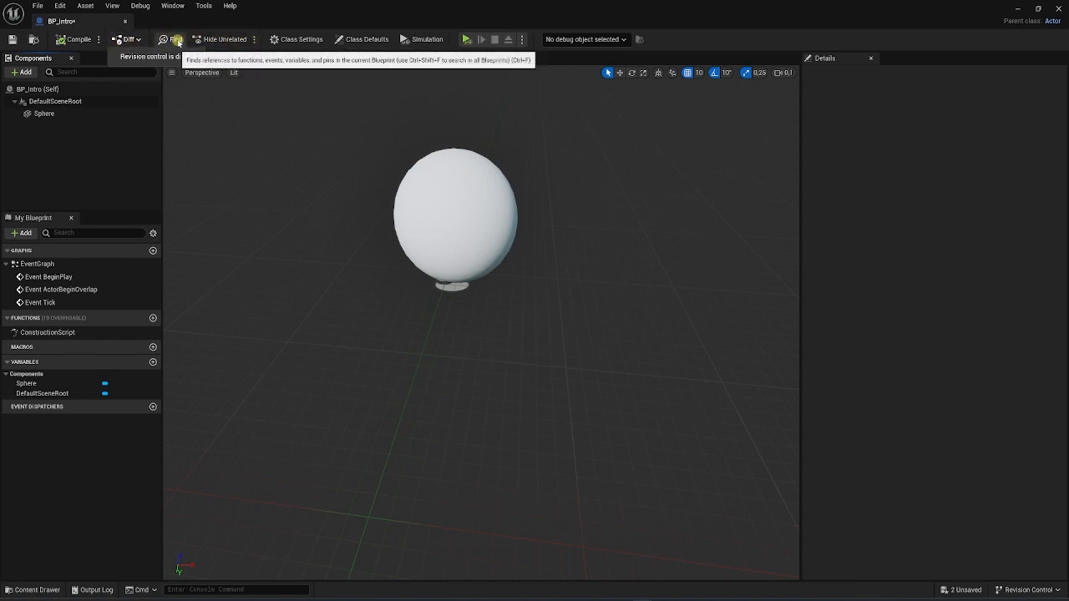
# - Inspect the level editor's Revision Control options, and return to the maximized BP_Intro editor
pyautogui.moveTo(714, 8); pyautogui.dragTo(330, 25)
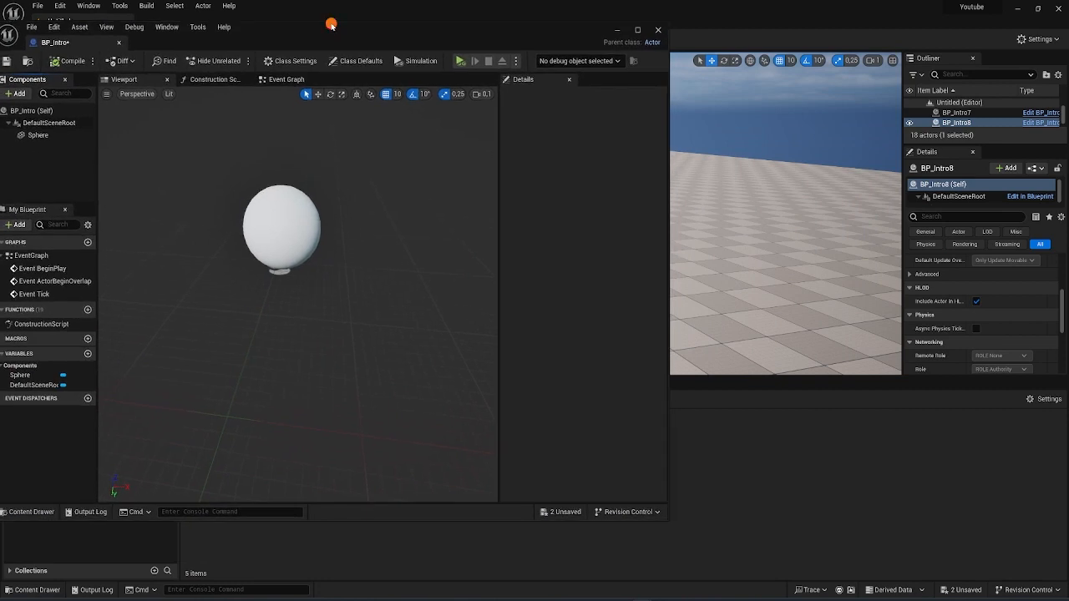
pyautogui.click(1025, 594)
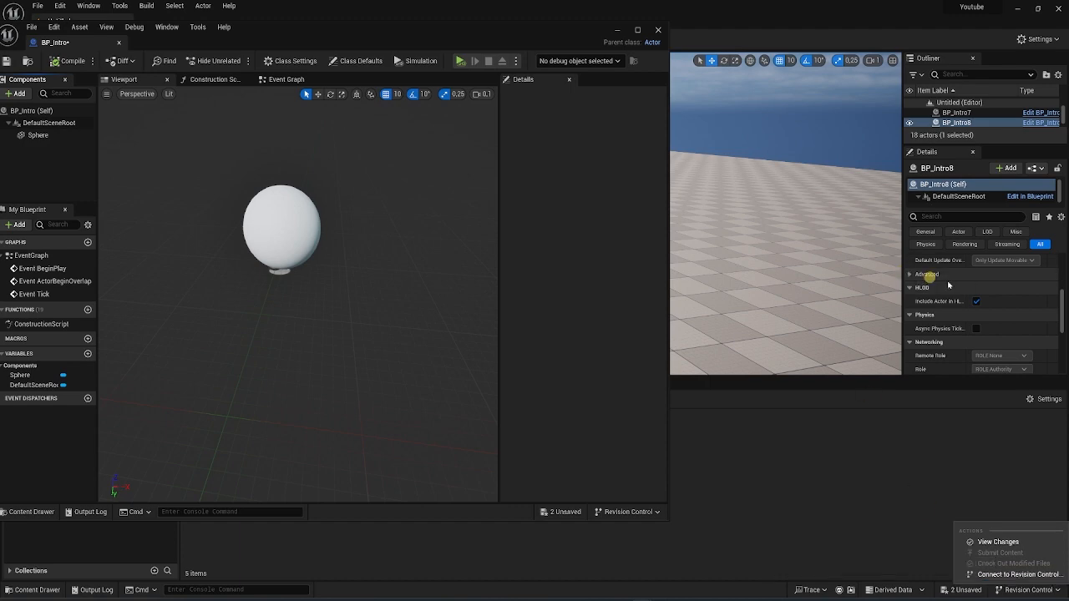
pyautogui.doubleClick(436, 31)
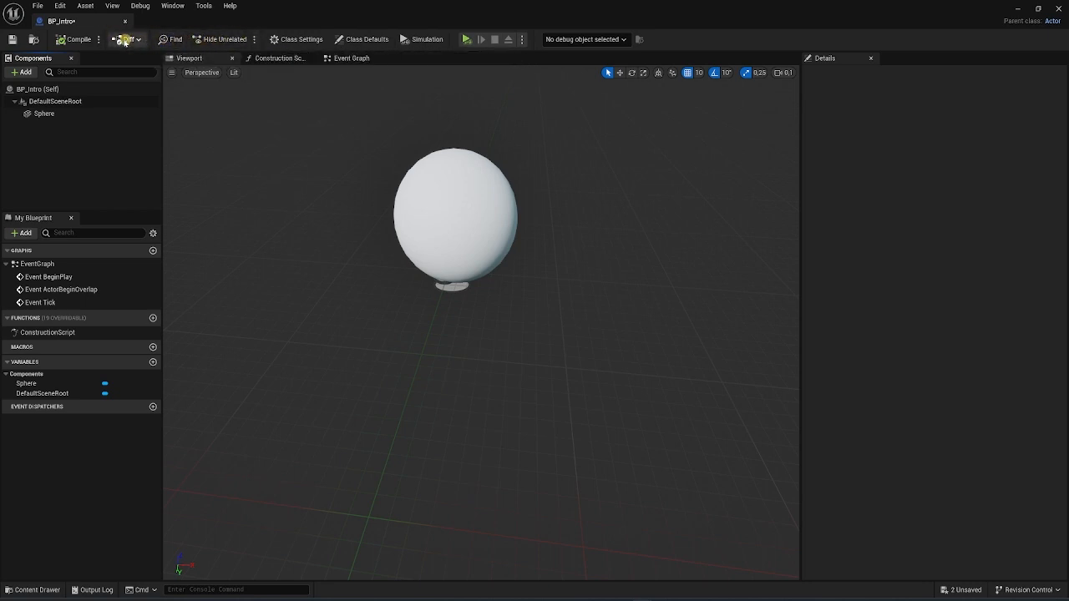
# - Review BP_Intro's Class Settings and Class Defaults, and compare its play controls with those of the level editor
pyautogui.click(285, 46)
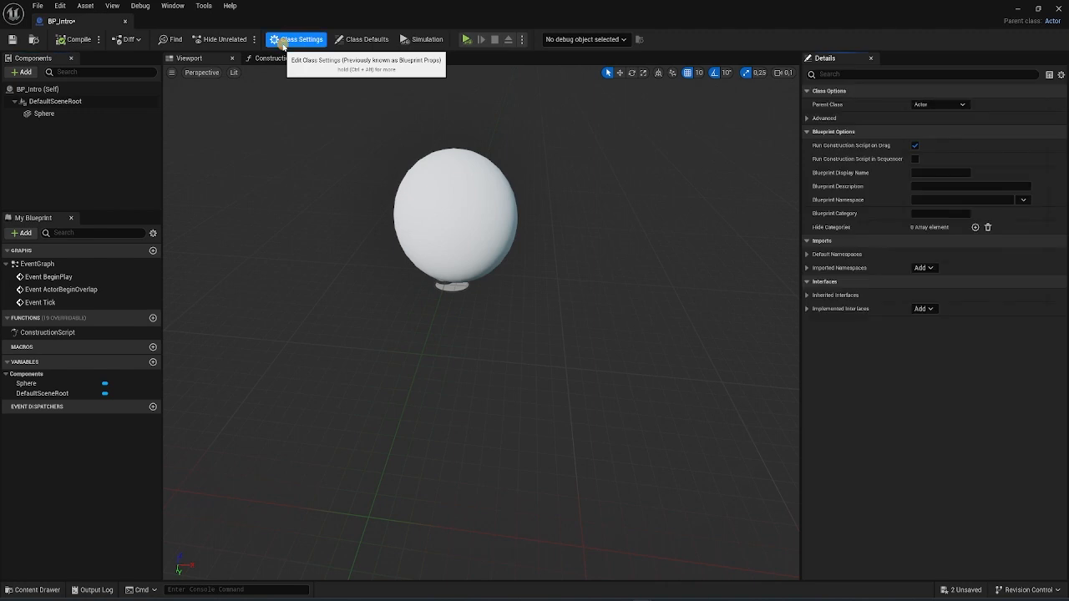
pyautogui.click(373, 42)
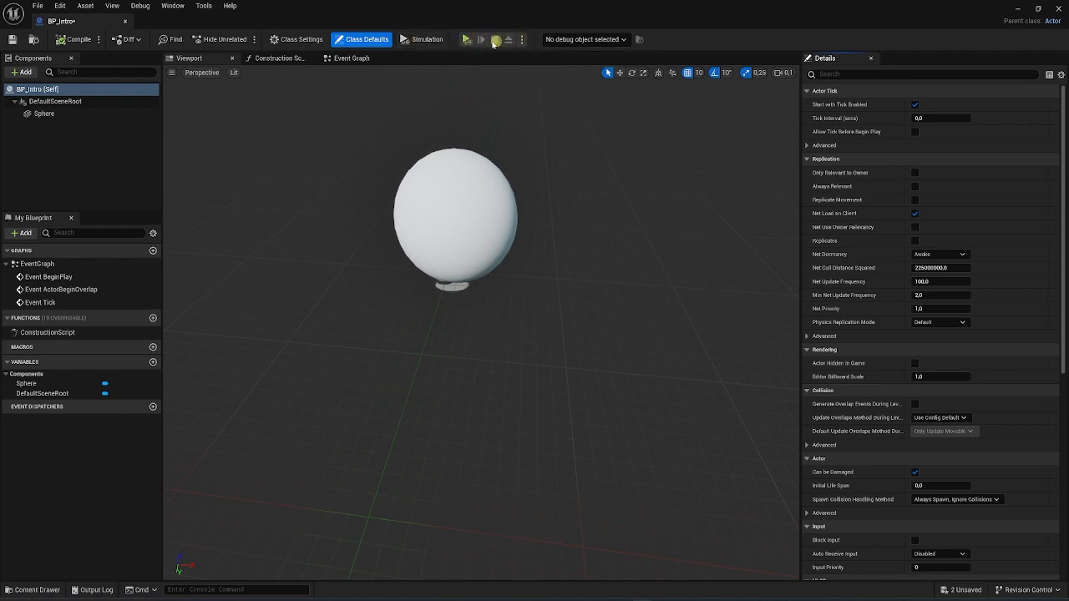
pyautogui.moveTo(508, 4); pyautogui.dragTo(441, 115)
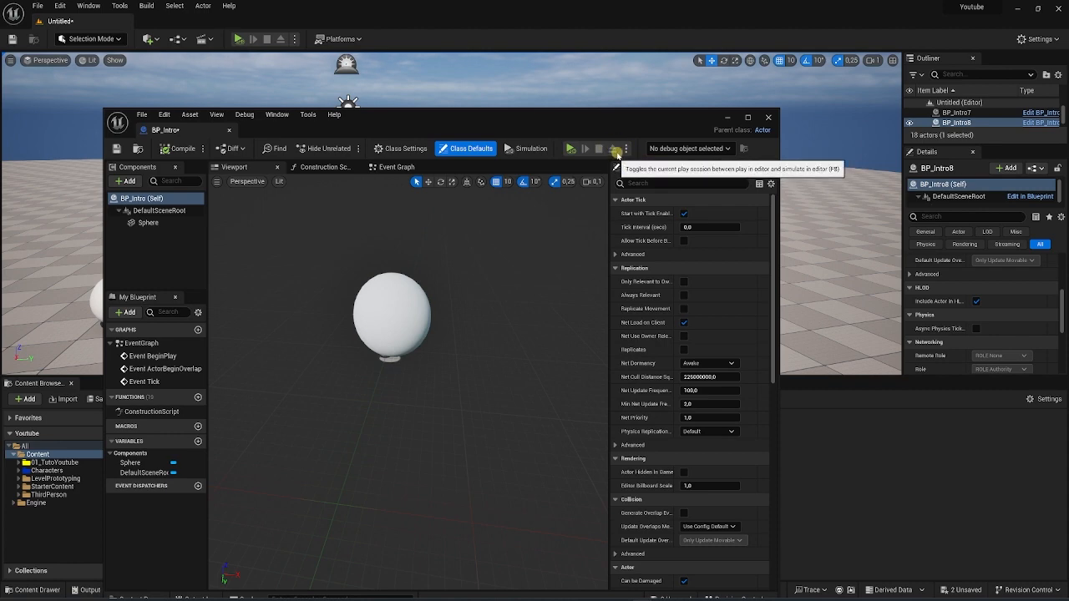
pyautogui.doubleClick(634, 118)
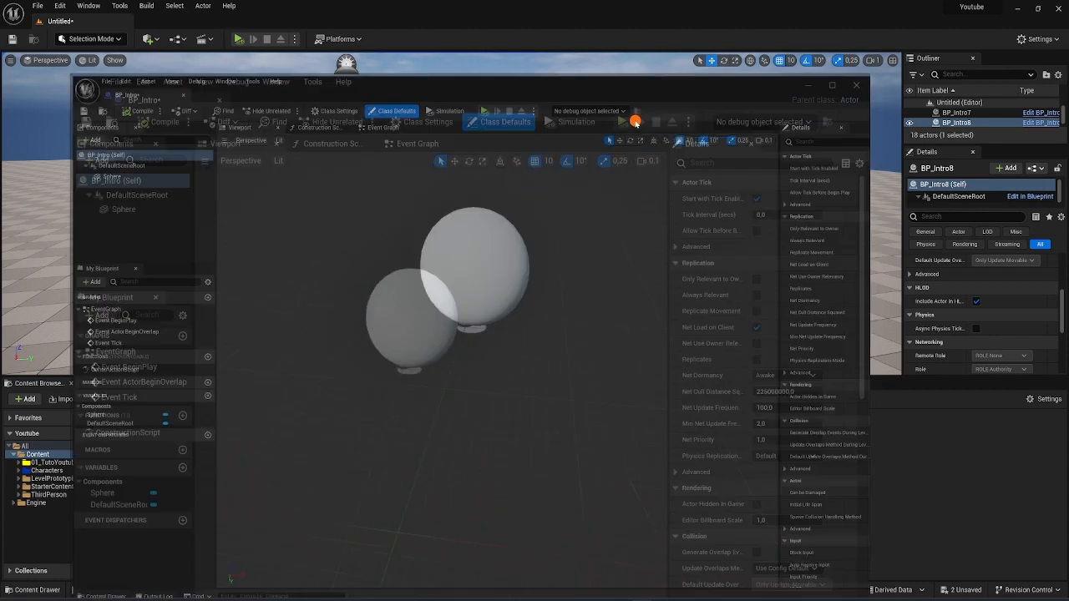
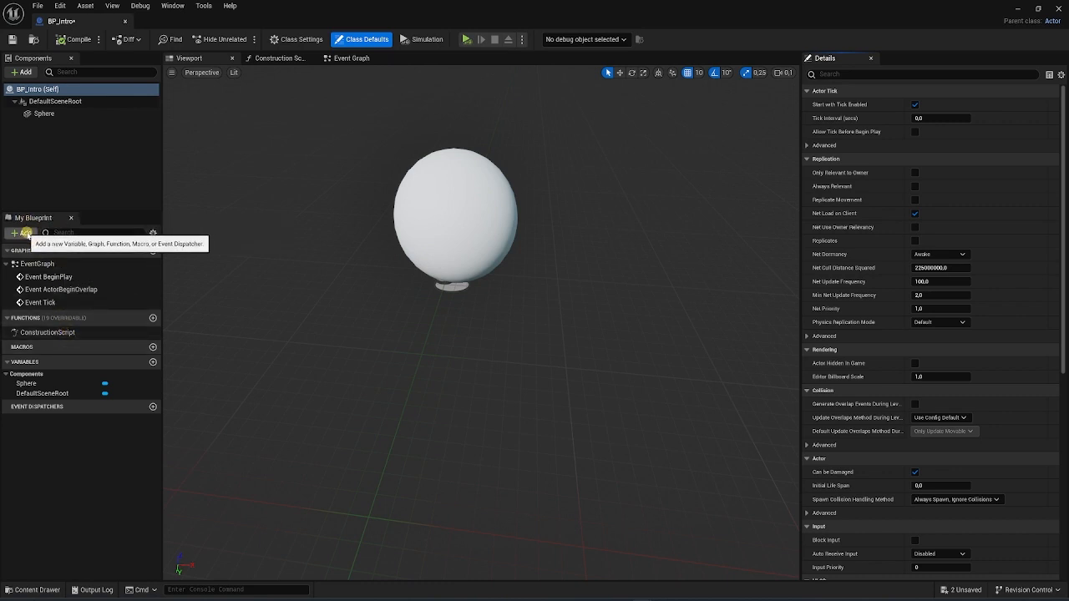
# - Examine the element types that can be added to My Blueprint, including the Override Function list, without adding any
pyautogui.click(26, 233)
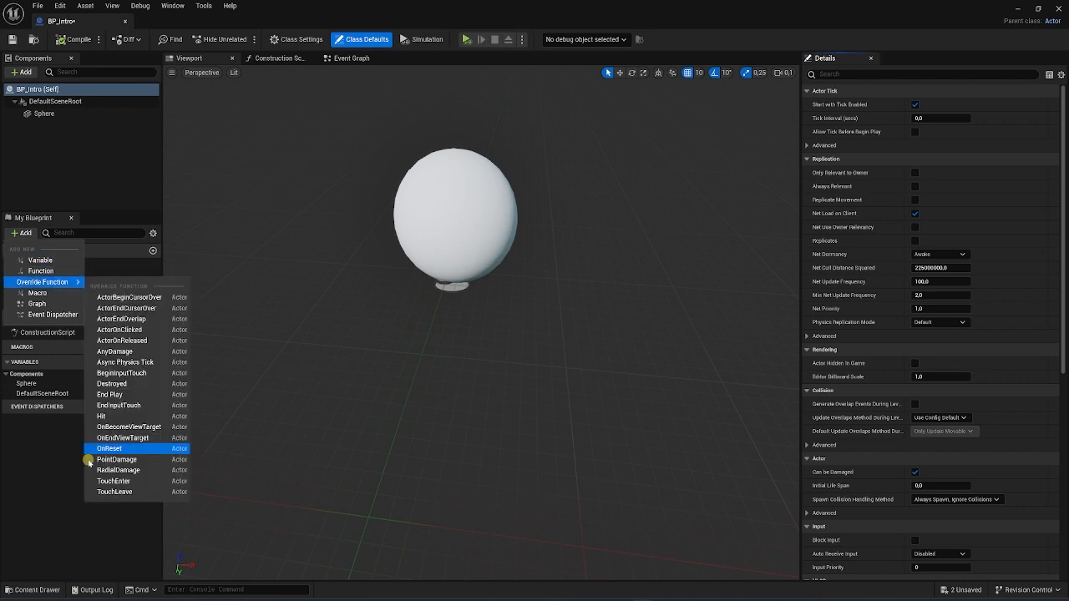
pyautogui.click(24, 465)
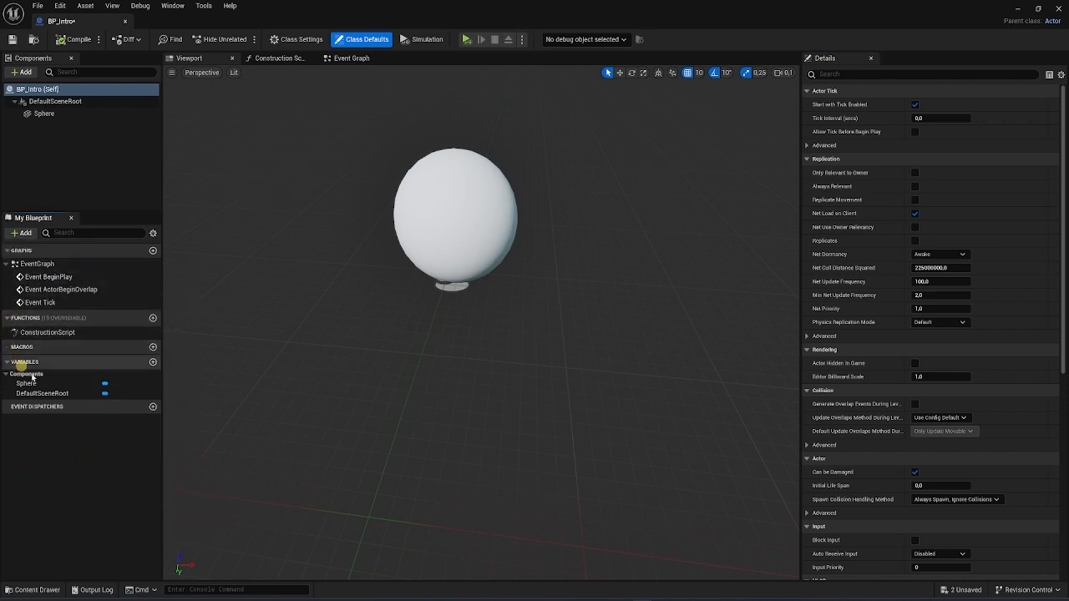
pyautogui.moveTo(107, 321)
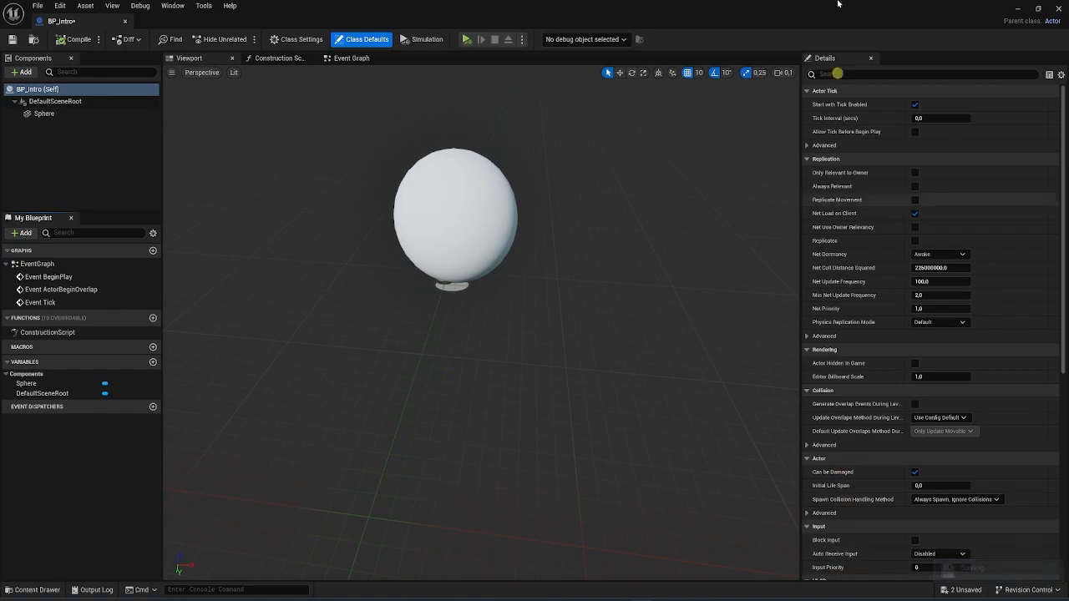
# - Restore the maximized BP_Intro window to a smaller size over the level editor, and add a Cube shape to the level
pyautogui.moveTo(823, 17); pyautogui.dragTo(668, 224)
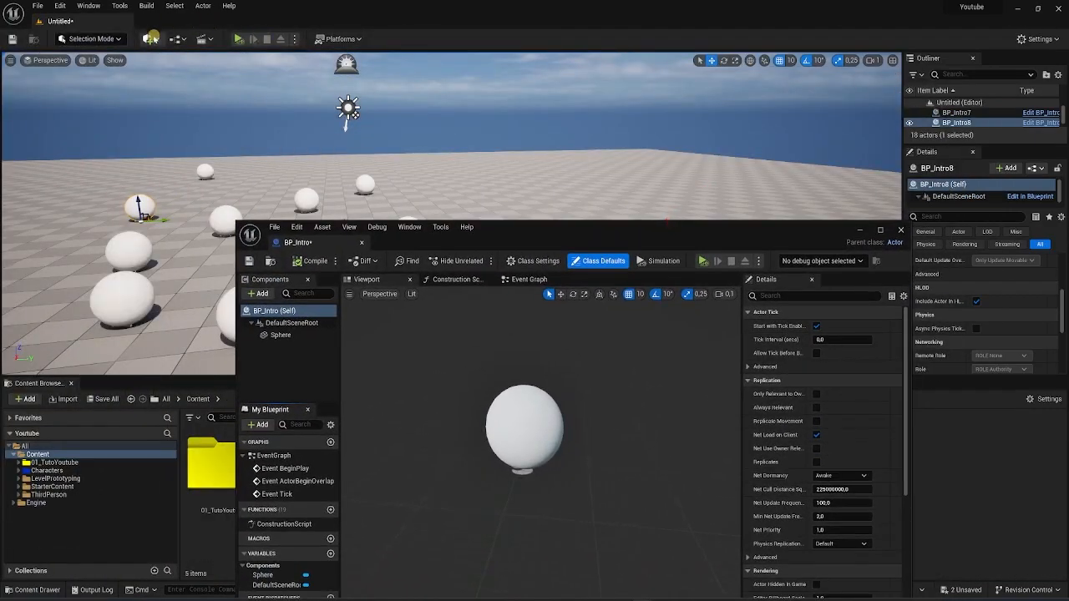
pyautogui.click(151, 39)
pyautogui.write('cube')
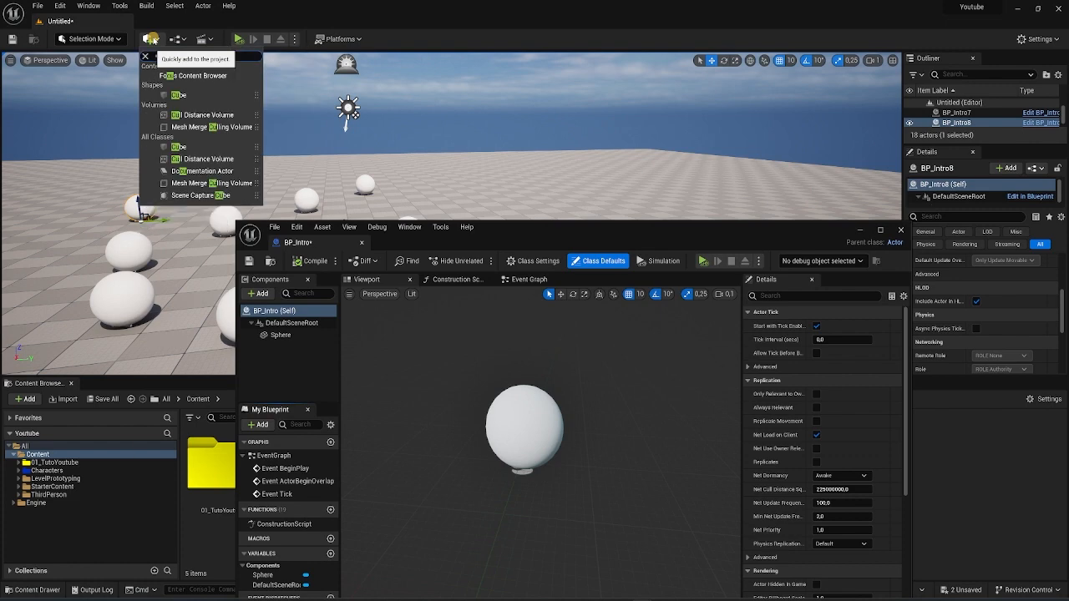
pyautogui.click(153, 40)
pyautogui.click(147, 39)
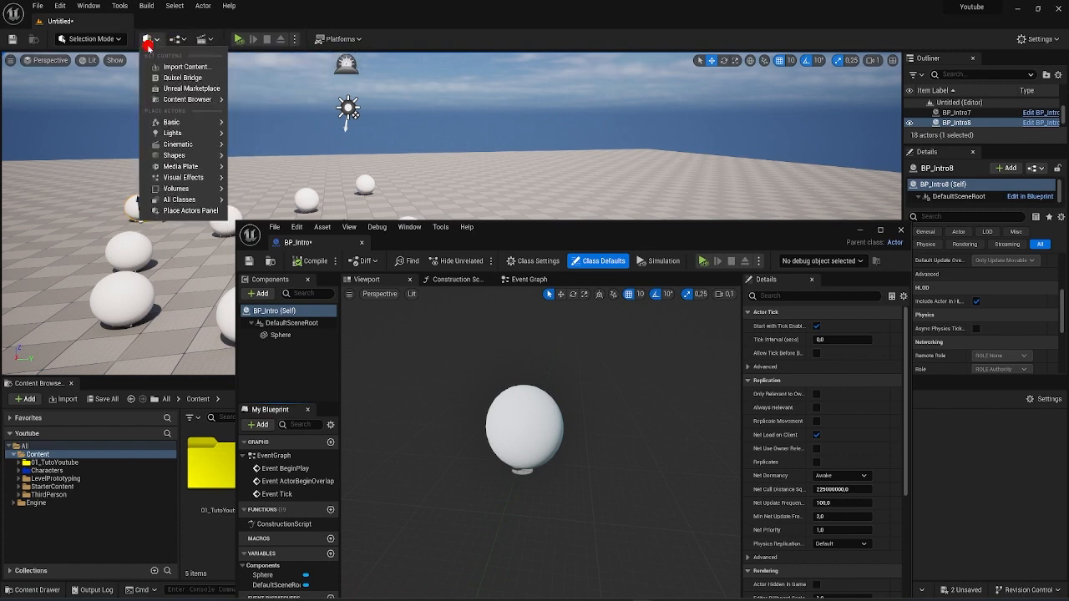
pyautogui.write('cube')
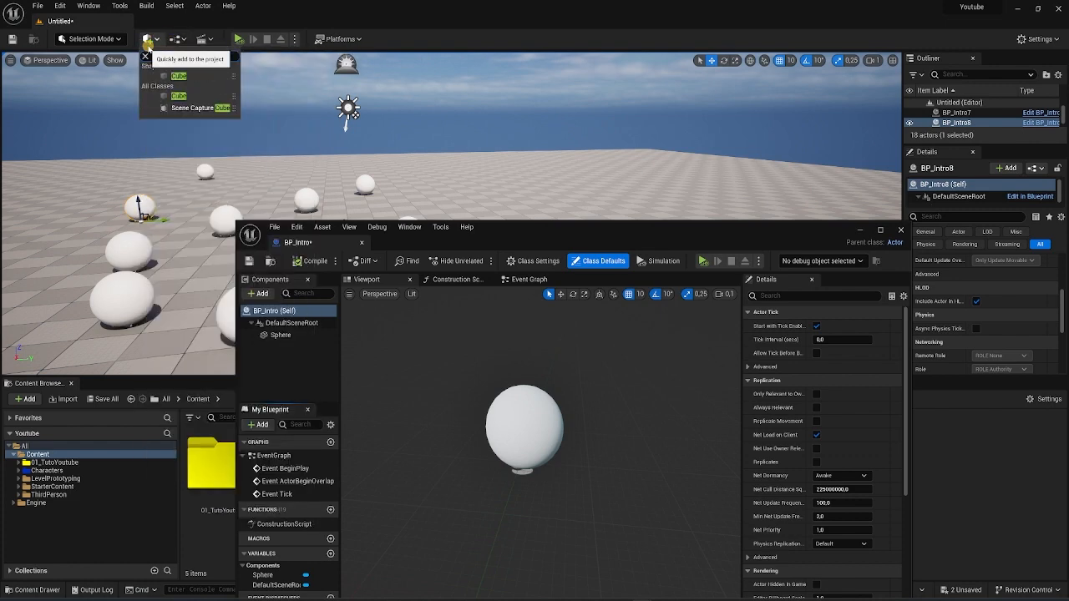
pyautogui.press('Return')
# - Clear the level view by moving BP_Intro aside and closing the Content Browser, and raise the Cube to a Z location of about 230
pyautogui.moveTo(603, 174); pyautogui.dragTo(606, 176, button='right')
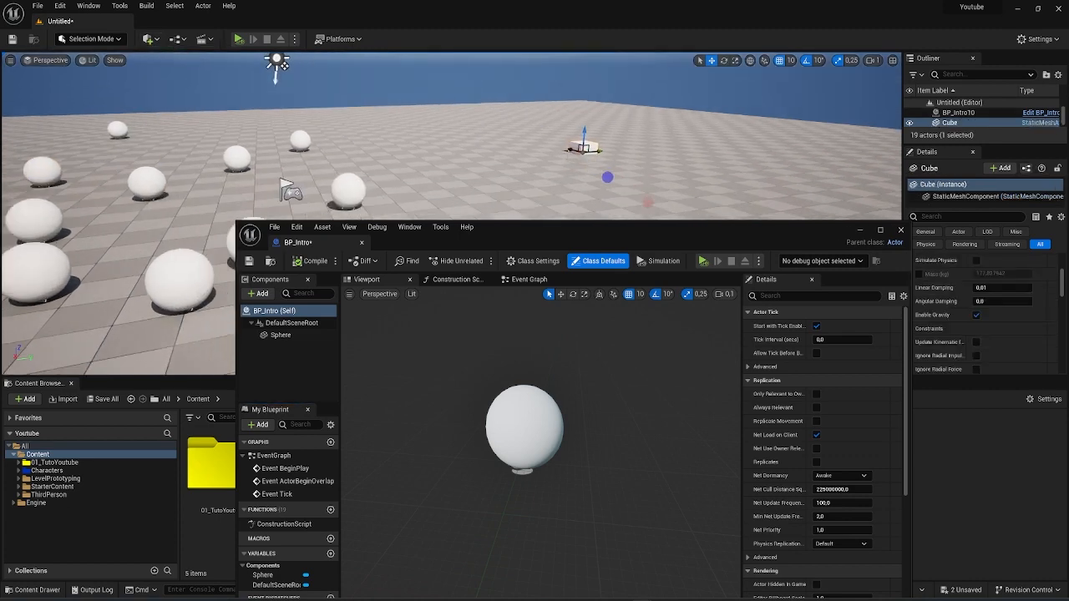
pyautogui.moveTo(712, 233); pyautogui.dragTo(267, 202)
pyautogui.click(73, 385)
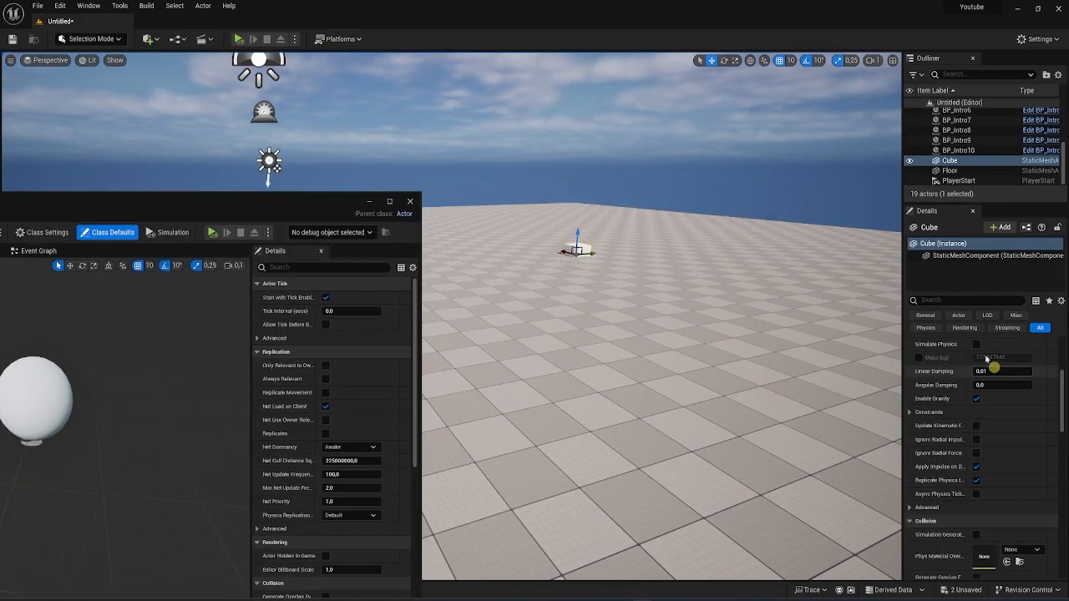
pyautogui.moveTo(577, 237); pyautogui.dragTo(574, 184)
# - Review the level Cube's Details properties, from Transform and Static Mesh through Physics, Collision and Rendering to Actor
pyautogui.scroll(5, 1003, 420)
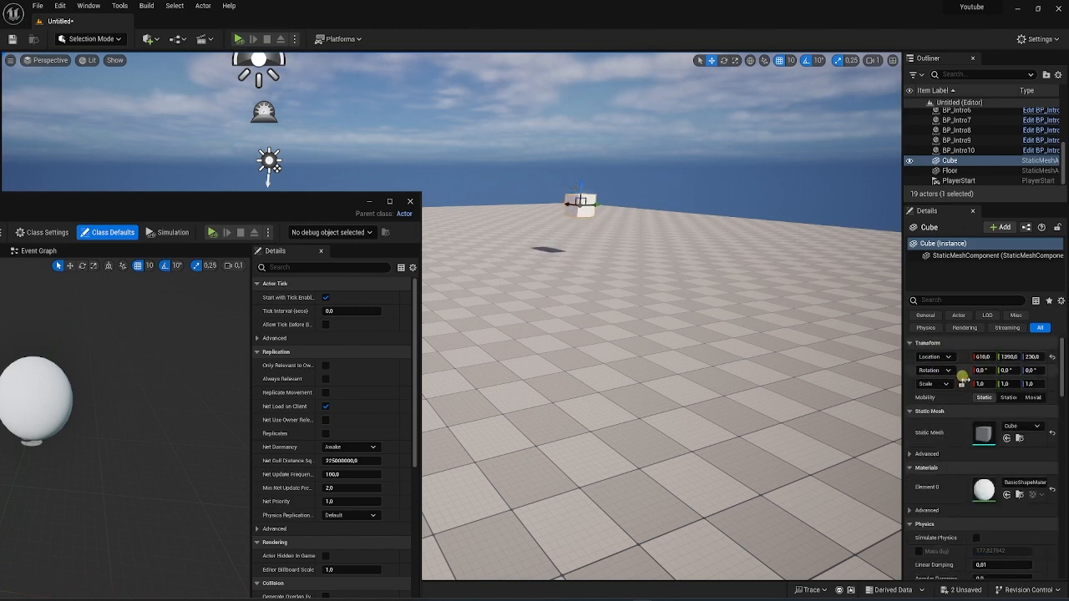
pyautogui.scroll(-2, 962, 380)
pyautogui.scroll(-2, 952, 443)
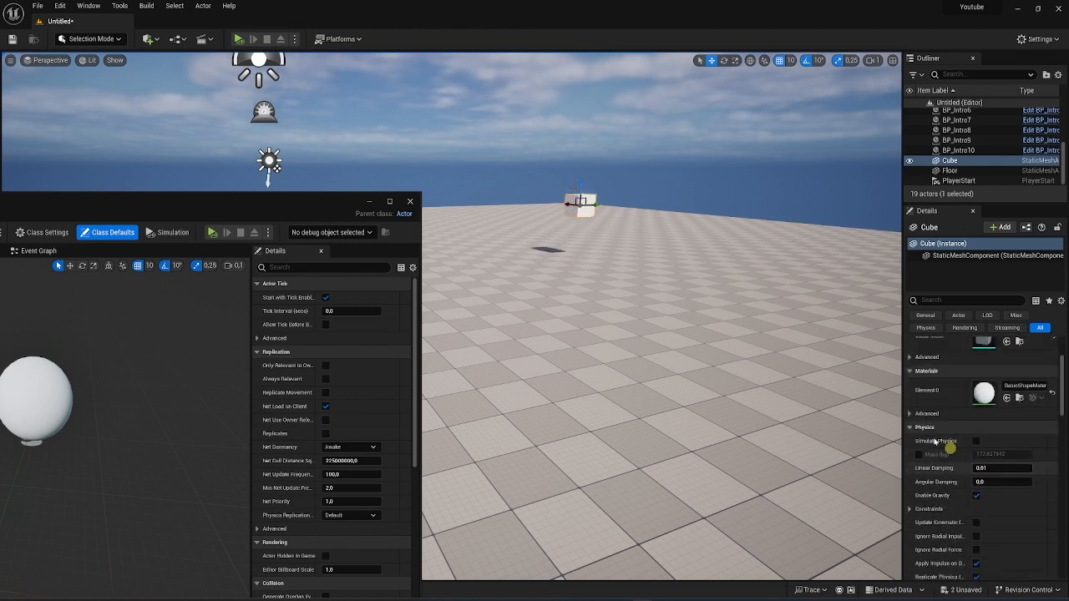
pyautogui.scroll(-3, 969, 451)
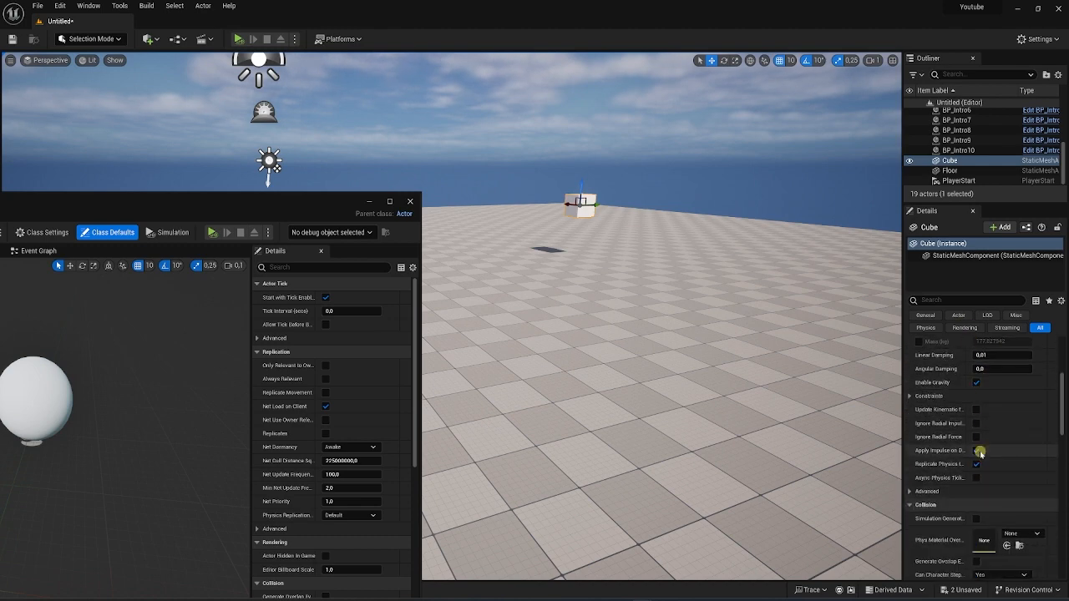
pyautogui.scroll(-2, 980, 452)
pyautogui.scroll(-4, 967, 505)
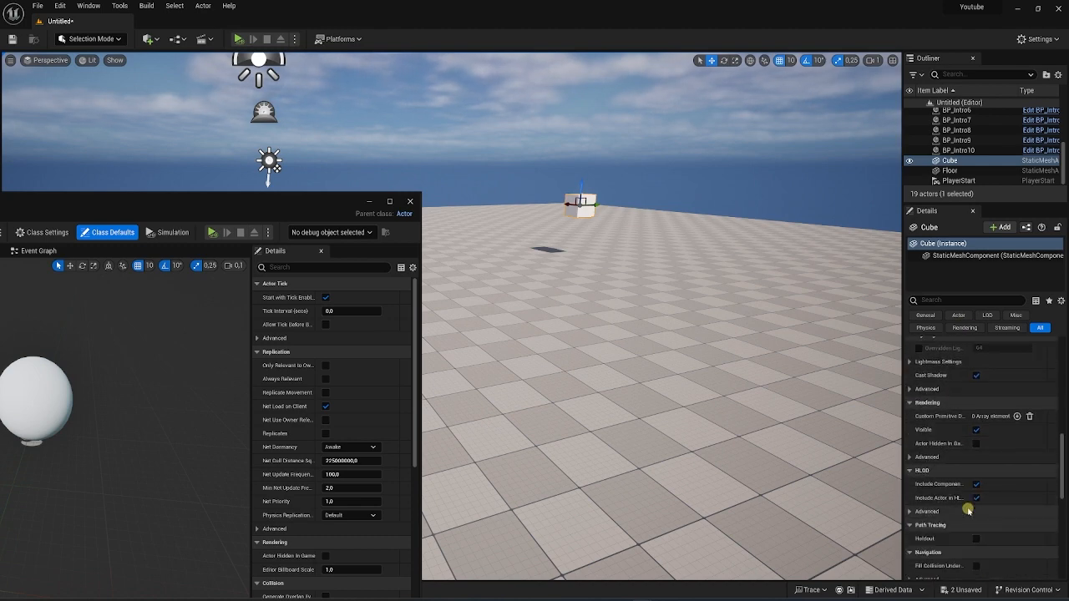
pyautogui.scroll(-6, 967, 509)
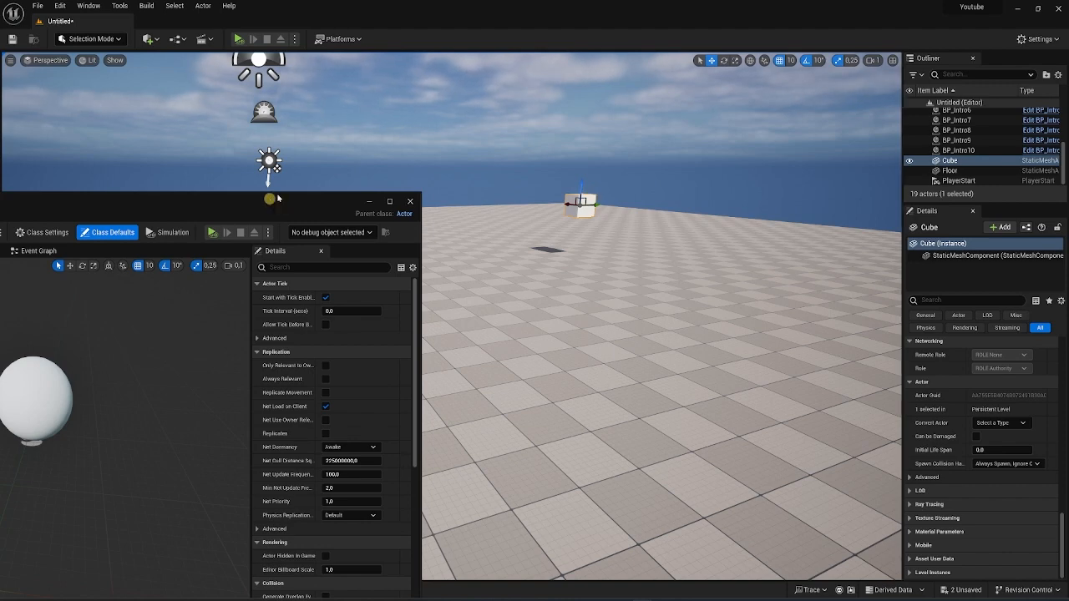
# - Bring BP_Intro beside the Cube's Details, select its Sphere component, and compare their Transform, Static Mesh, Materials and Physics properties
pyautogui.moveTo(233, 217); pyautogui.dragTo(517, 98)
pyautogui.click(87, 191)
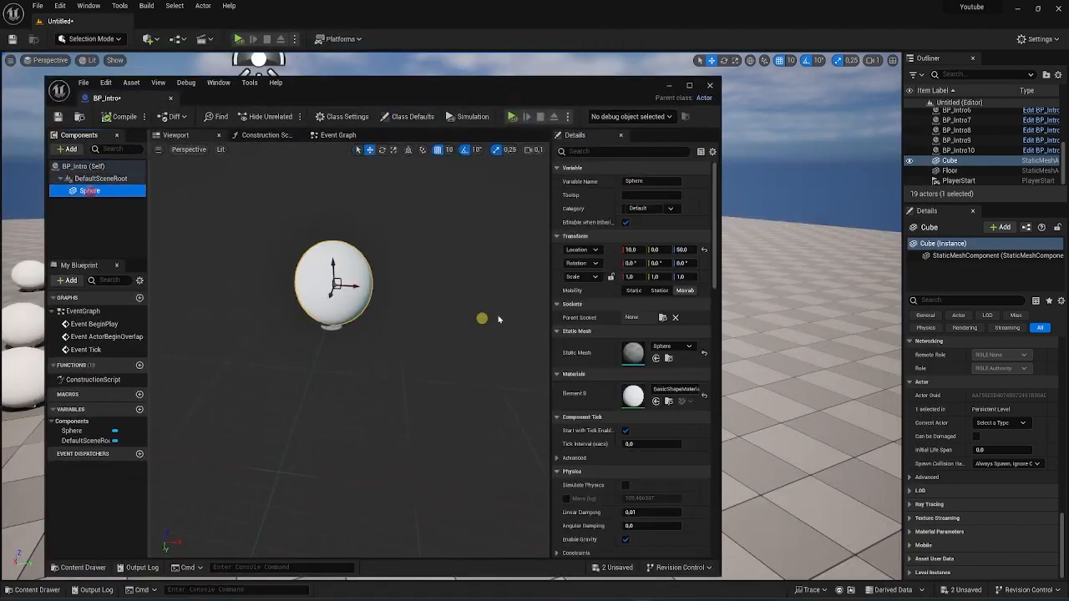
pyautogui.scroll(3, 1059, 440)
pyautogui.scroll(5, 1057, 443)
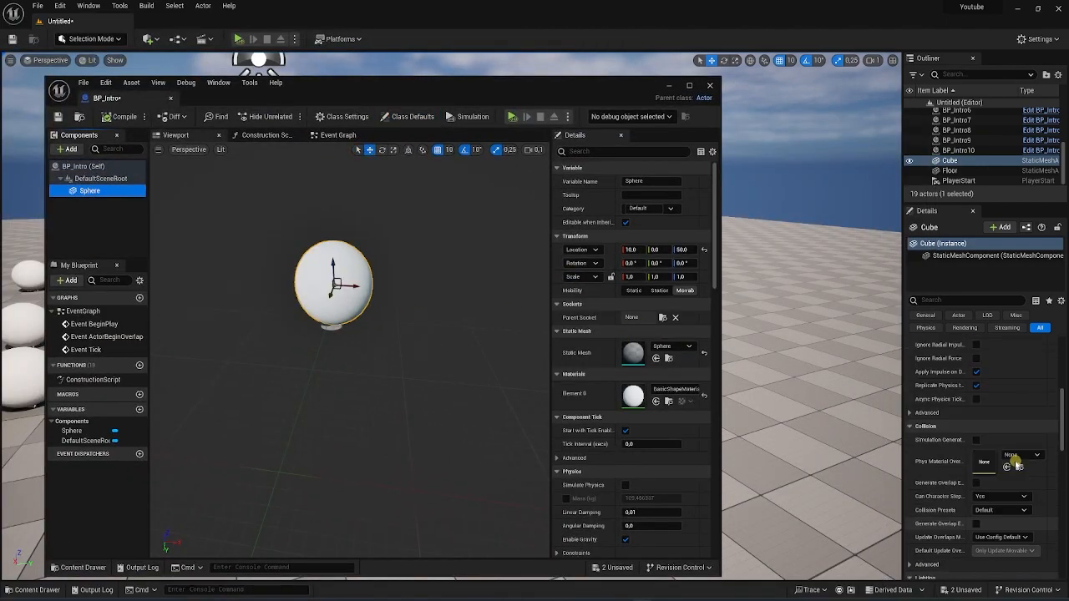
pyautogui.scroll(-3, 649, 284)
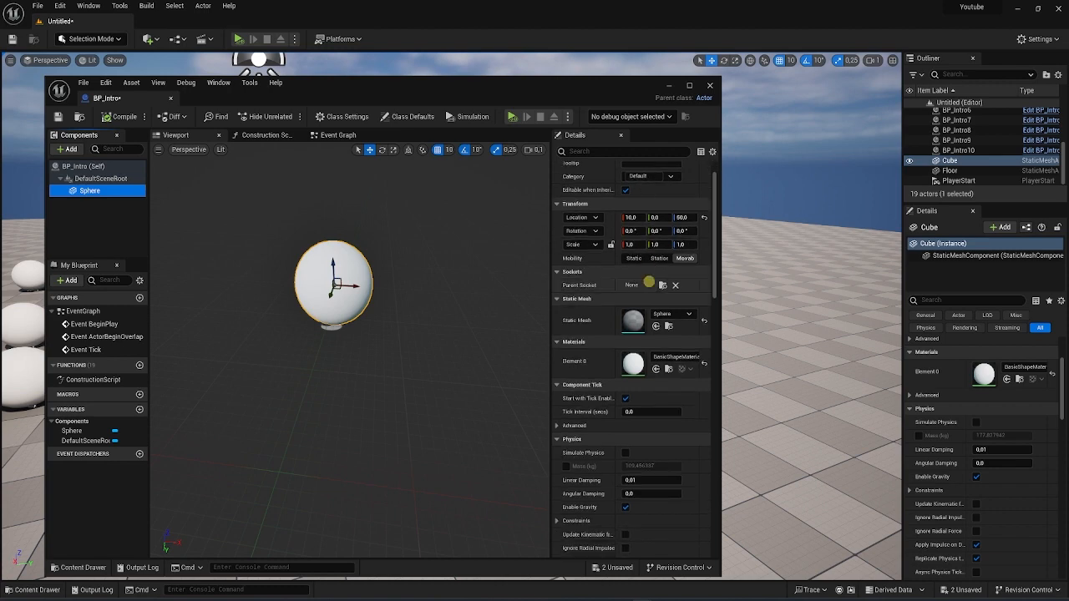
pyautogui.scroll(3, 649, 284)
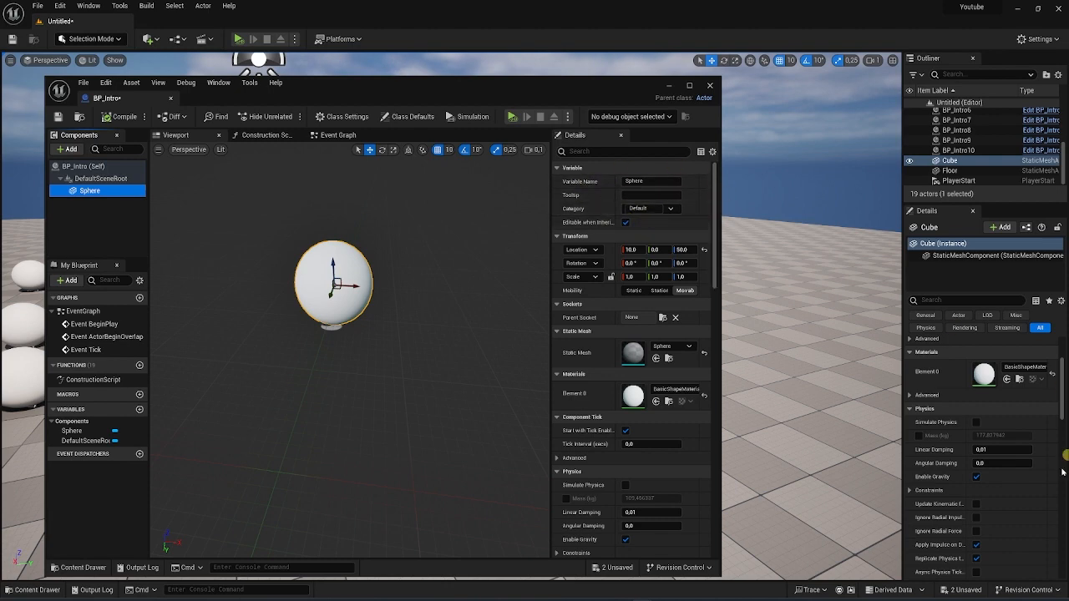
pyautogui.scroll(3, 1040, 443)
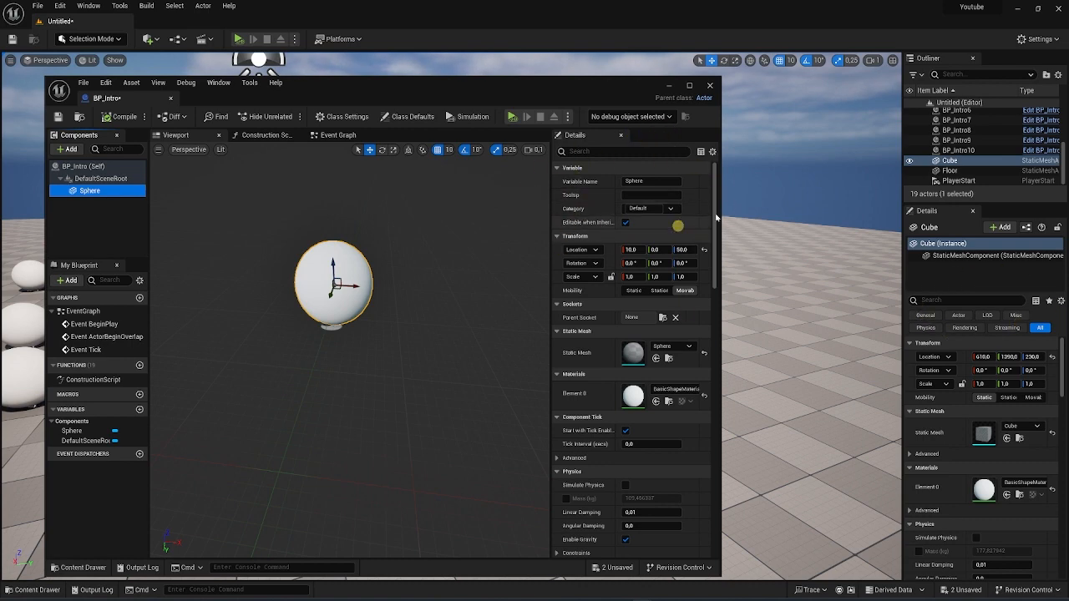
# - Compare the Sphere component's remaining properties, down to its Events list, with those of the level Cube
pyautogui.scroll(-10, 648, 404)
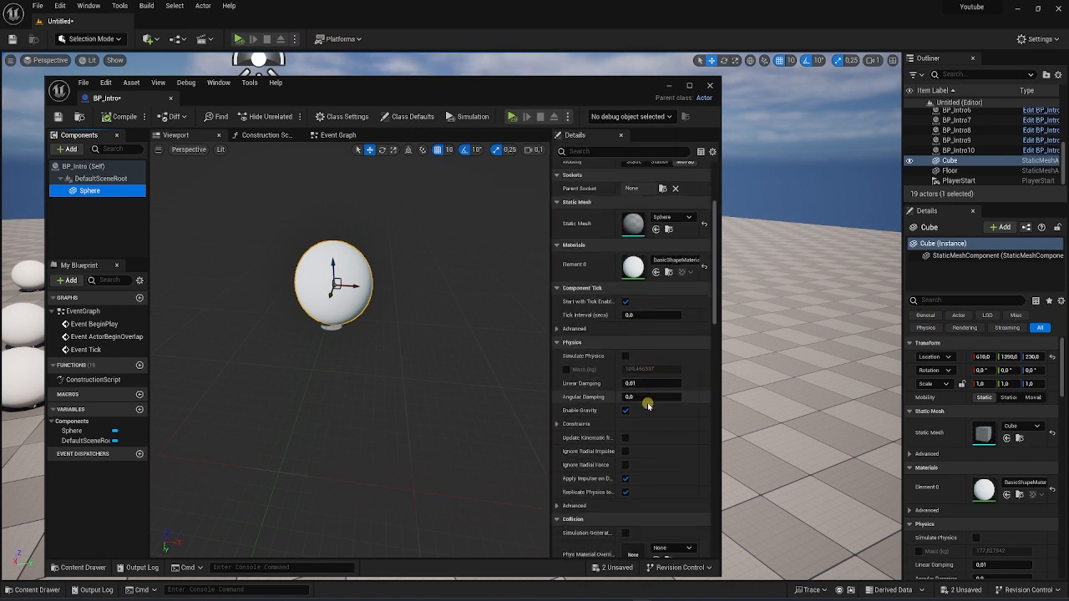
pyautogui.scroll(-3, 648, 404)
pyautogui.scroll(-5, 943, 456)
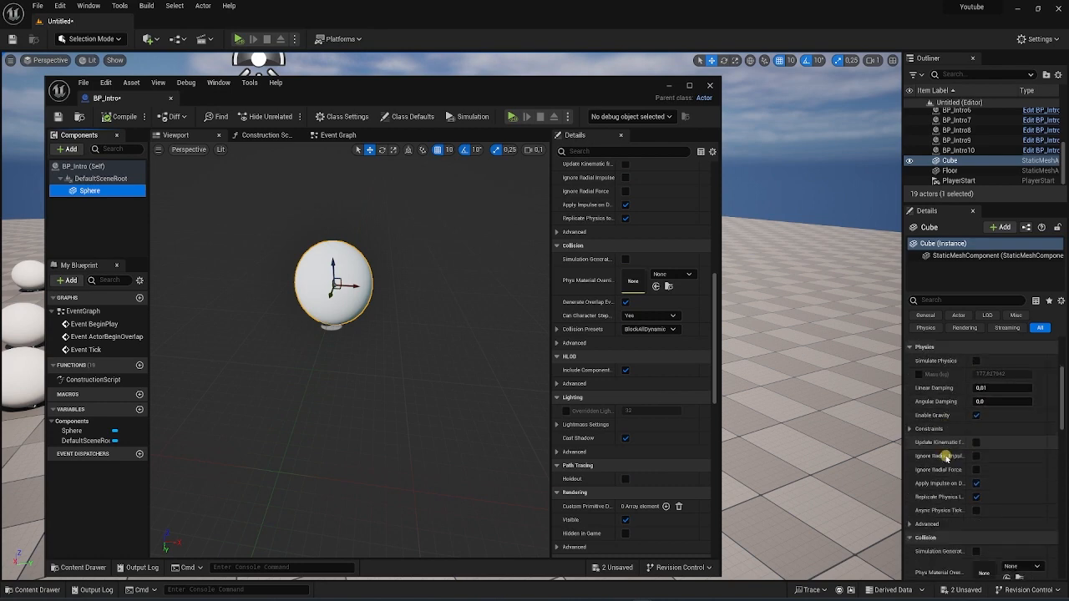
pyautogui.scroll(-10, 947, 457)
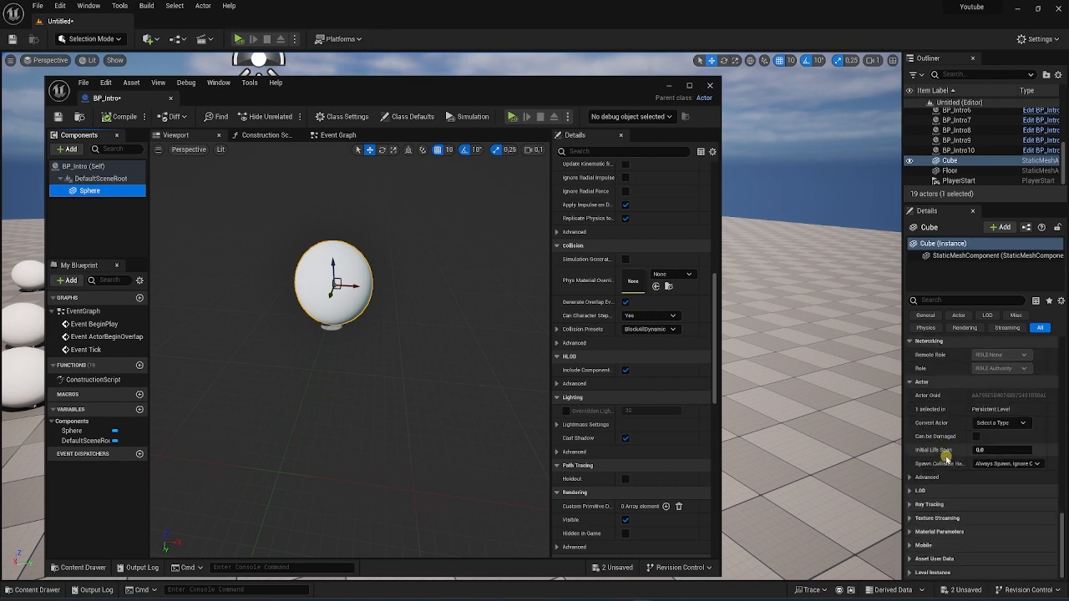
pyautogui.scroll(-10, 638, 531)
pyautogui.scroll(5, 640, 451)
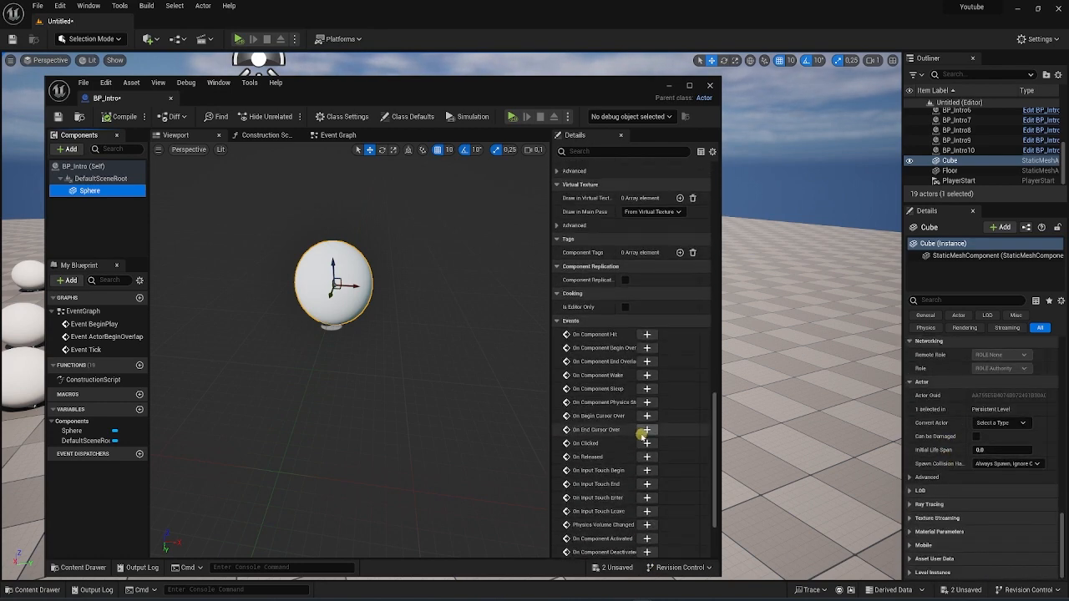
pyautogui.scroll(-3, 641, 467)
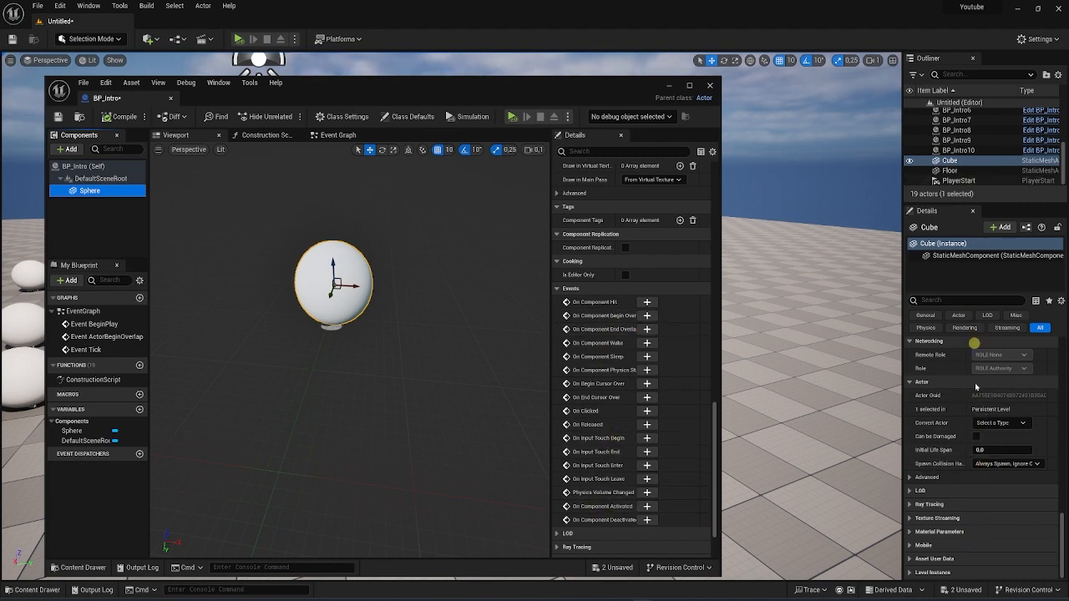
# - Uncover the Cube in the level briefly, and bring BP_Intro back to recheck the Sphere's properties from Events up to Transform
pyautogui.moveTo(605, 97); pyautogui.dragTo(364, 337)
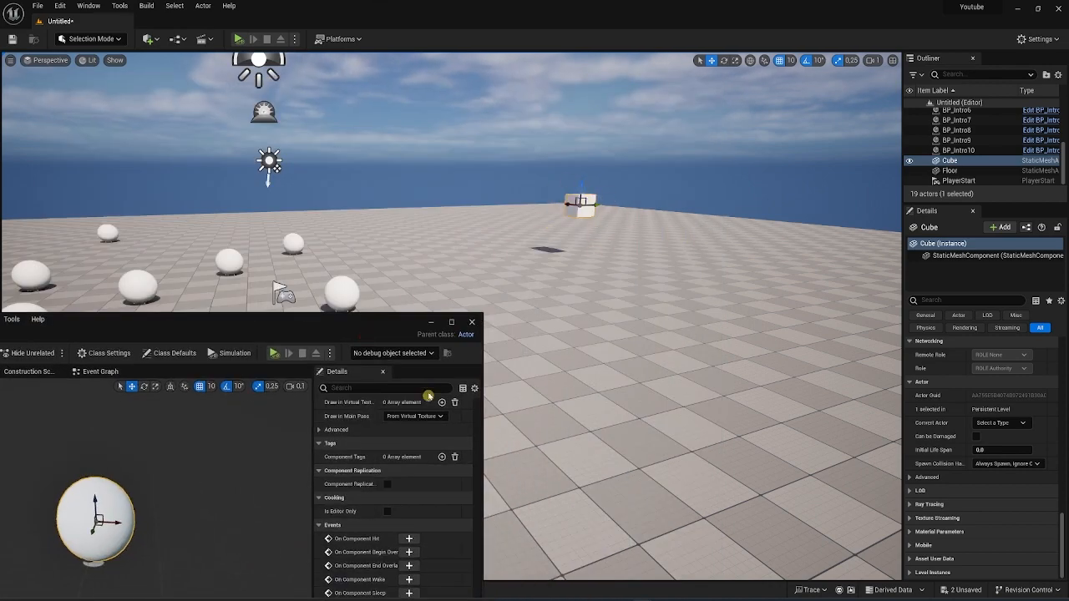
pyautogui.moveTo(365, 326); pyautogui.dragTo(665, 77)
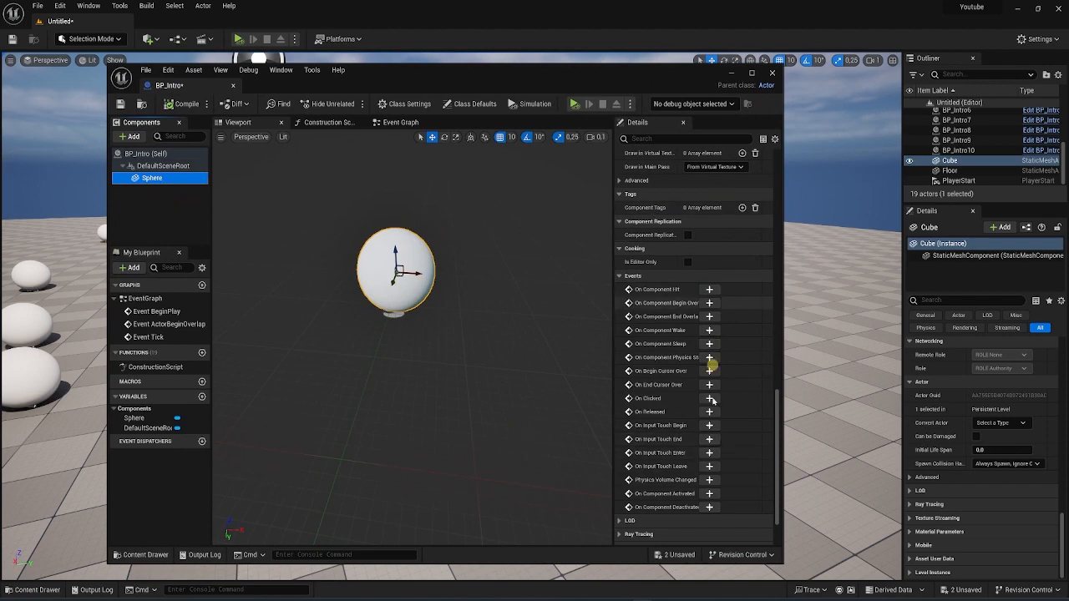
pyautogui.scroll(10, 690, 388)
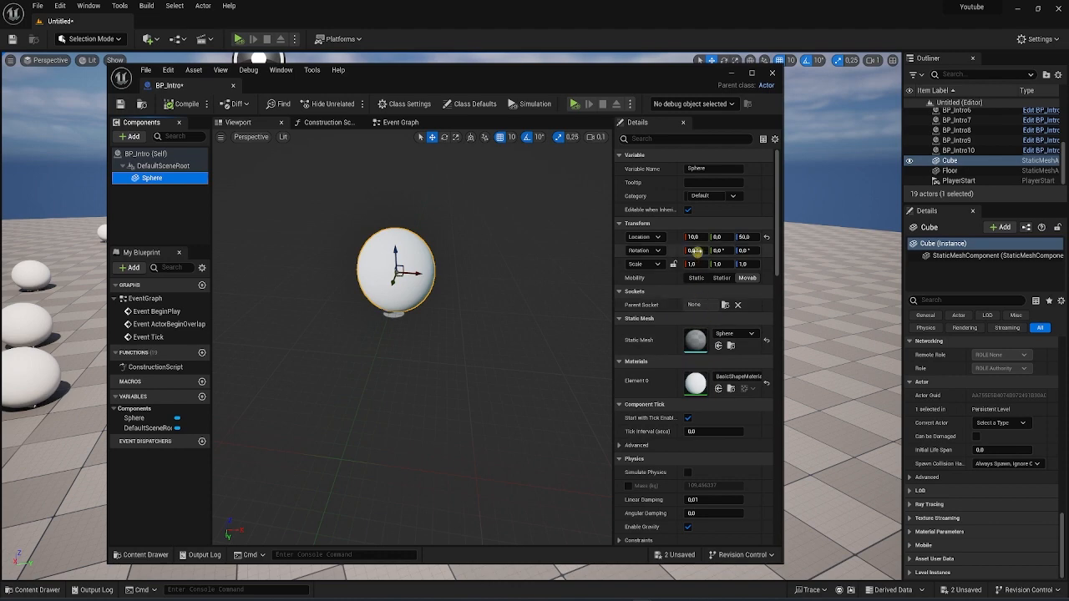
pyautogui.scroll(-2, 695, 250)
pyautogui.scroll(2, 678, 418)
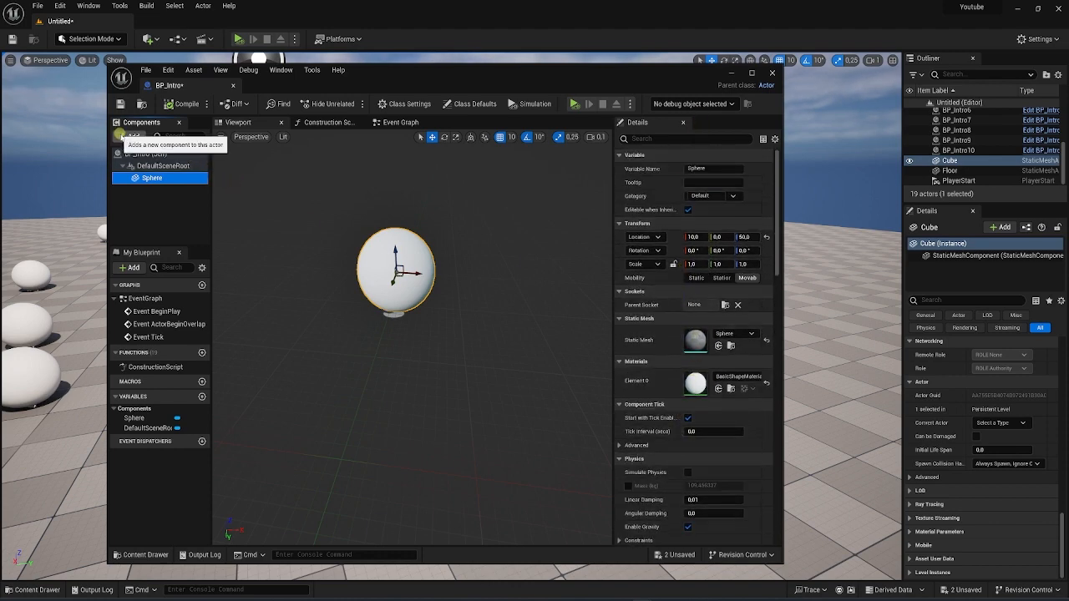
# - Add an Audio component under BP_Intro's Sphere and a Point Light component under the Audio, keeping their default names
pyautogui.click(127, 136)
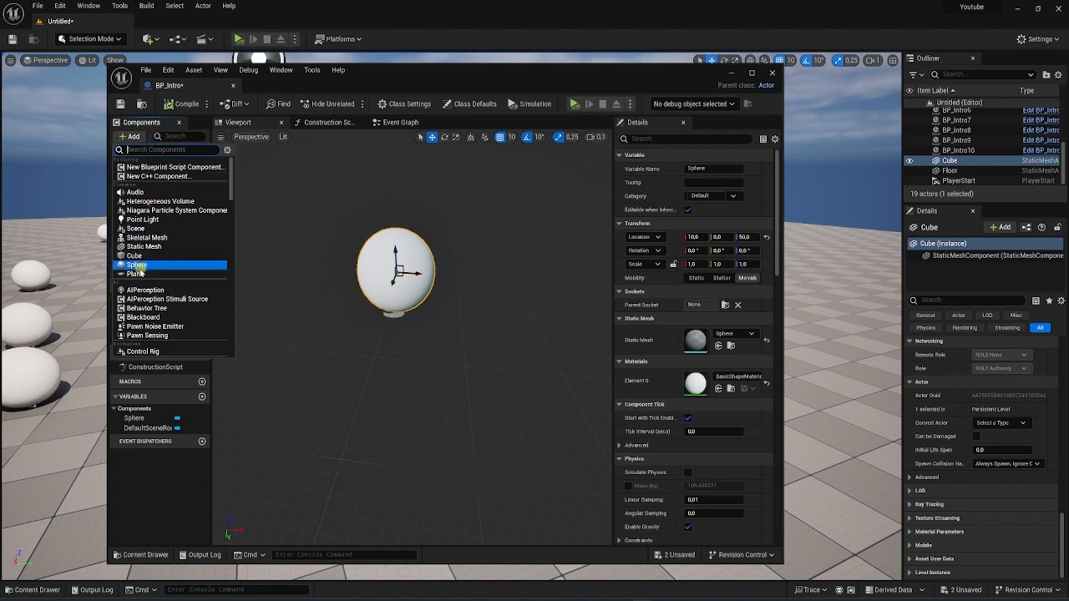
pyautogui.click(154, 191)
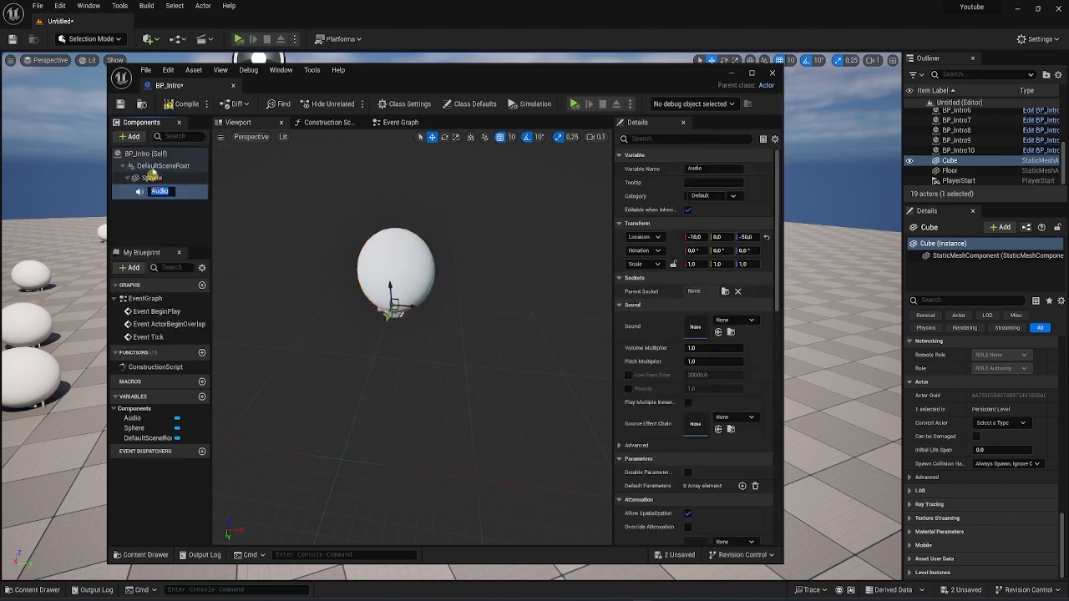
pyautogui.click(134, 137)
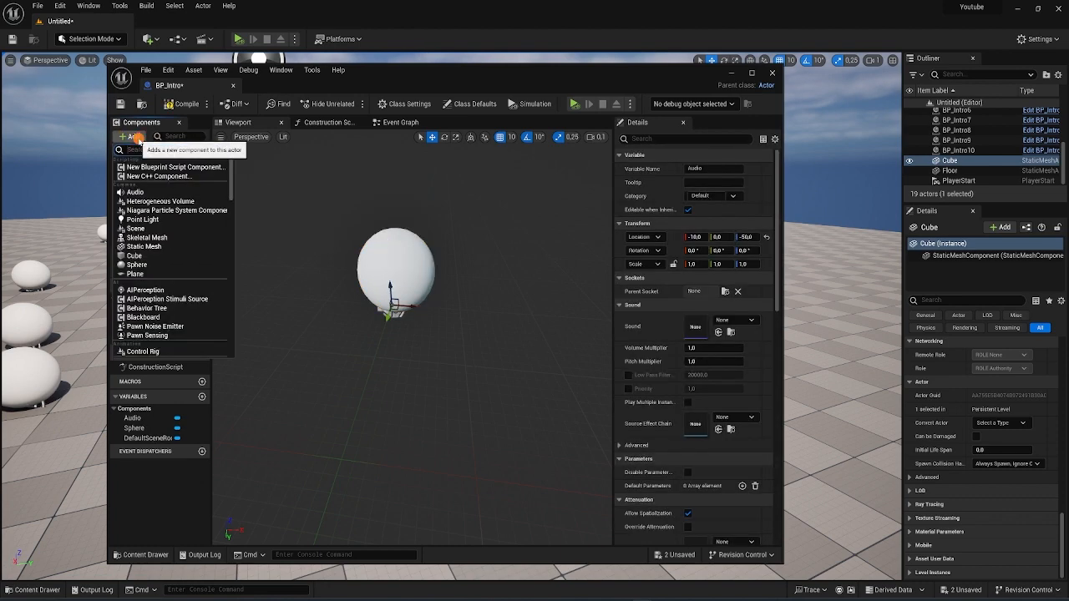
pyautogui.click(143, 218)
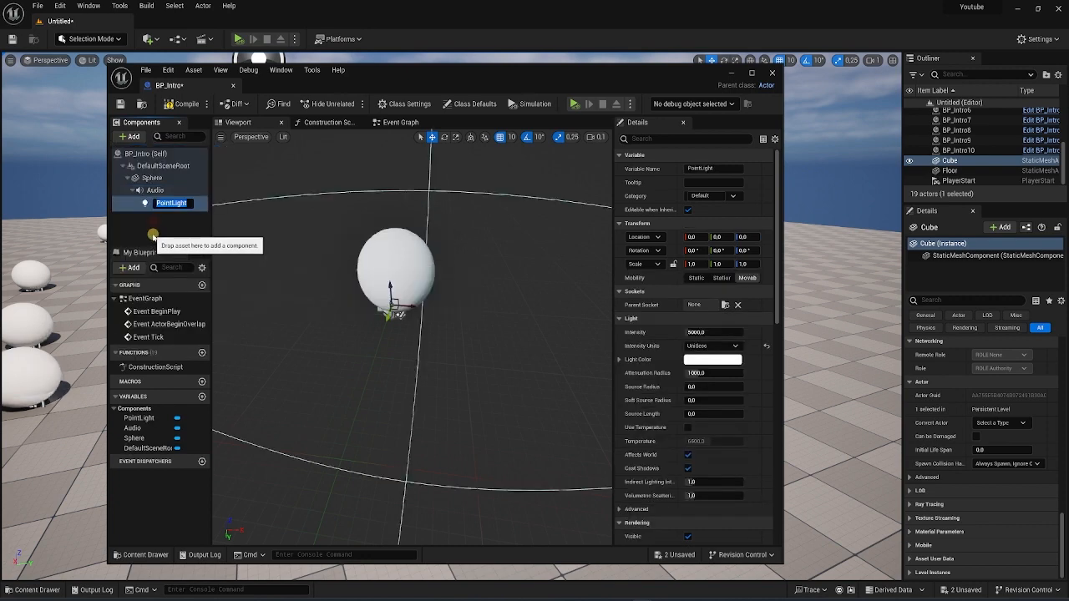
pyautogui.click(149, 241)
# - Compare the Details properties of BP_Intro's Sphere, Audio and PointLight components by selecting each one in turn
pyautogui.click(169, 203)
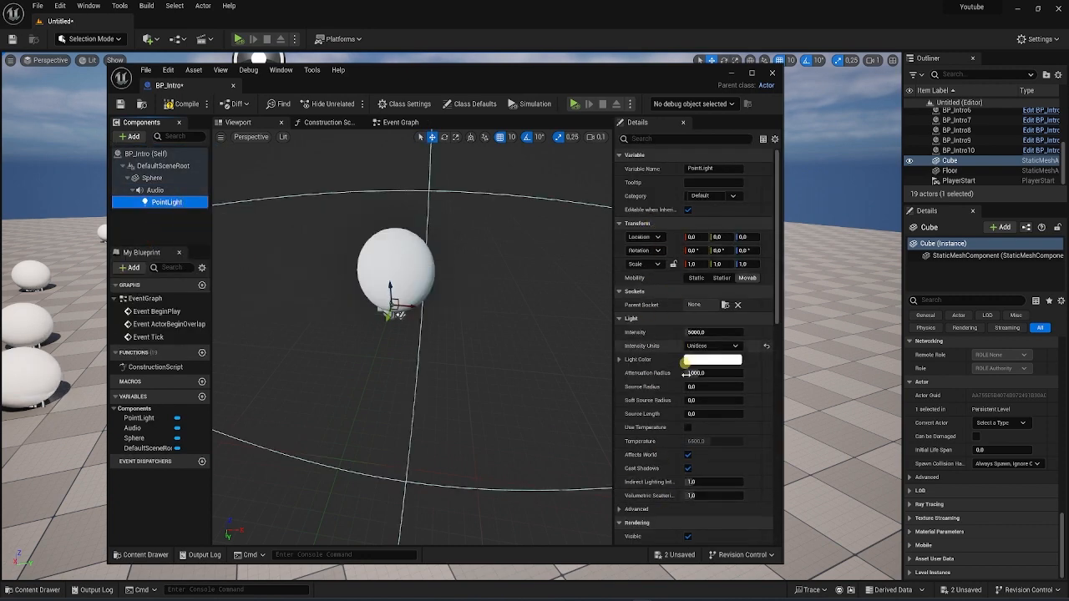
pyautogui.click(163, 180)
pyautogui.click(157, 191)
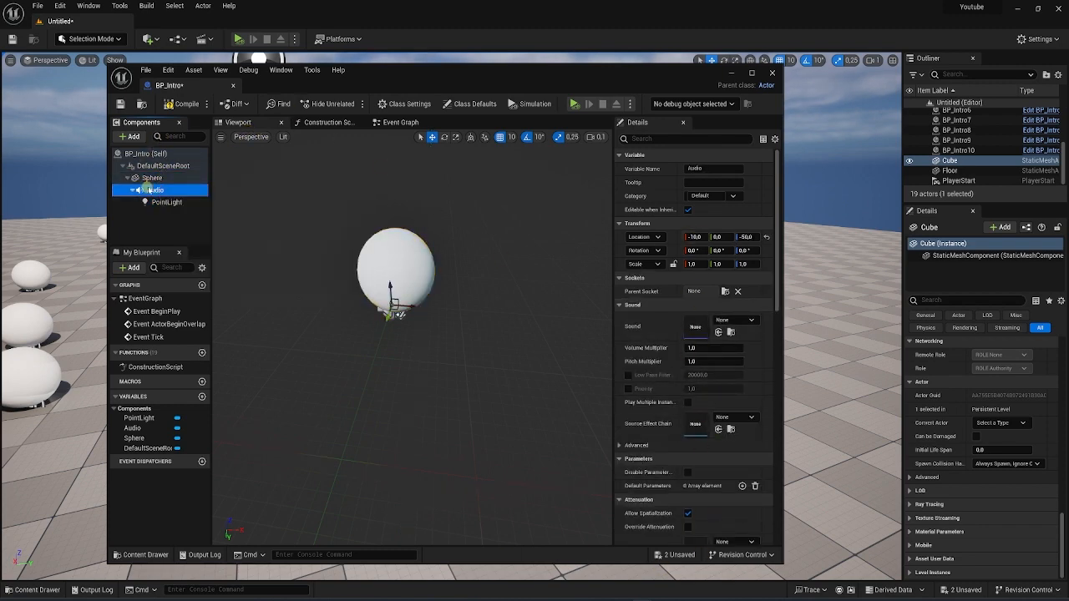
pyautogui.click(167, 203)
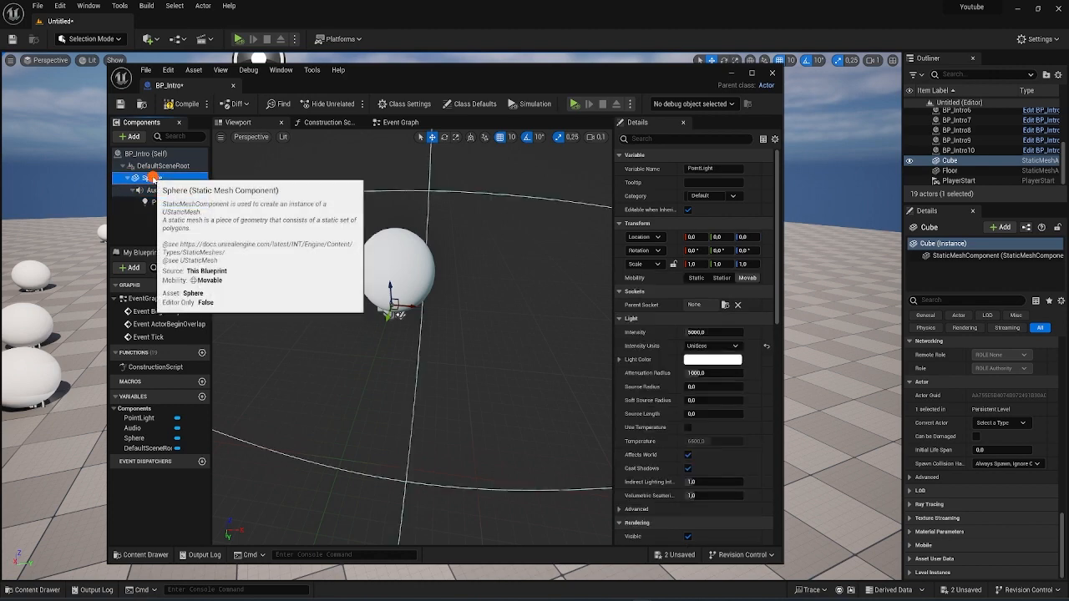
pyautogui.click(153, 178)
pyautogui.click(167, 203)
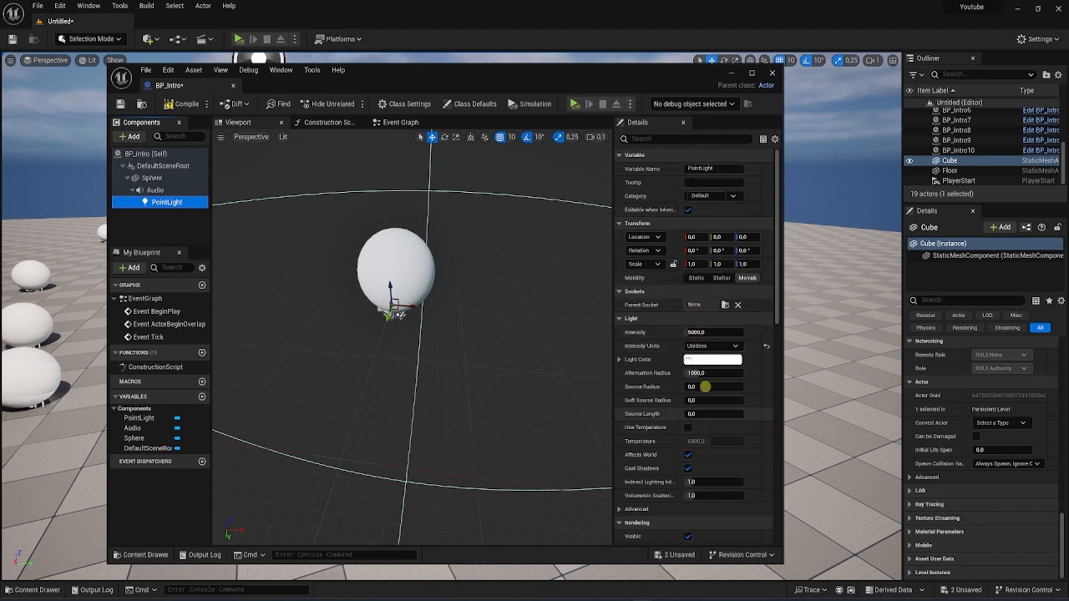
pyautogui.click(155, 179)
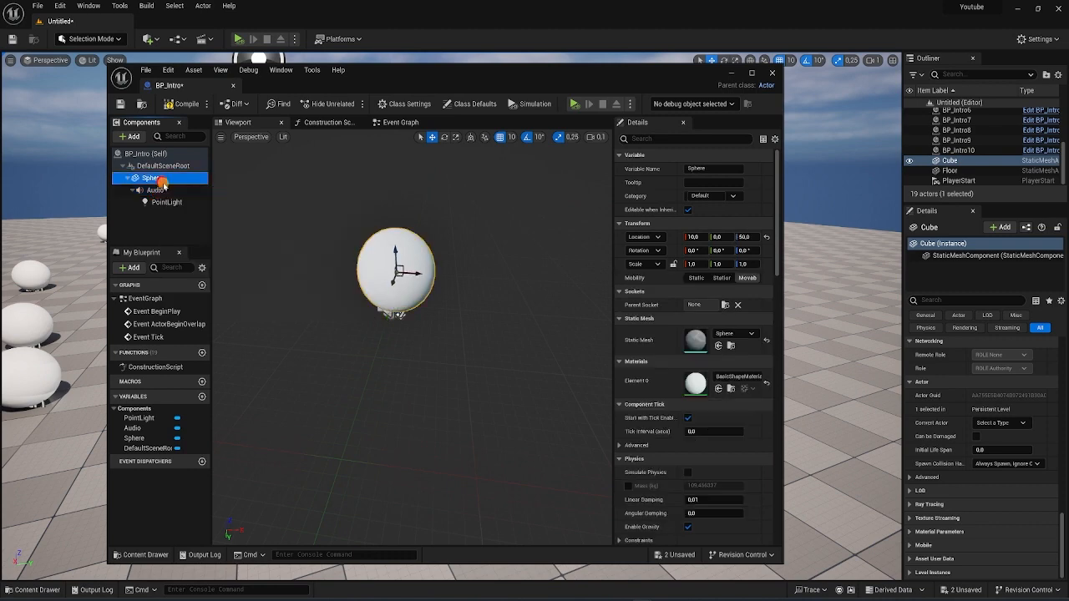
pyautogui.click(156, 191)
pyautogui.click(166, 202)
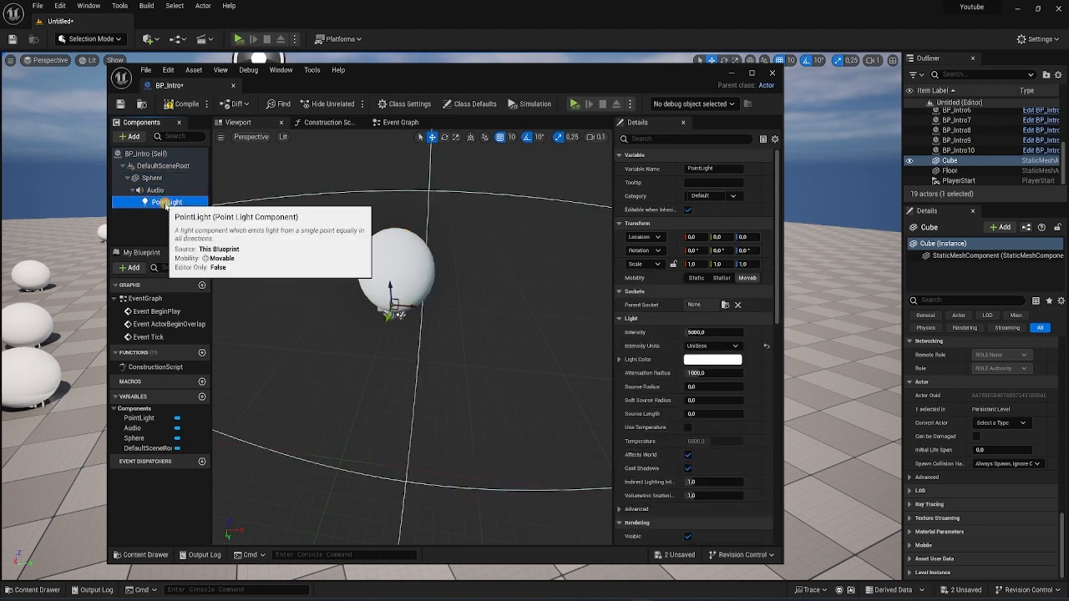
# - Delete the PointLight component from BP_Intro and move its editor window aside to uncover the sphere actors in the level
pyautogui.press('Delete')
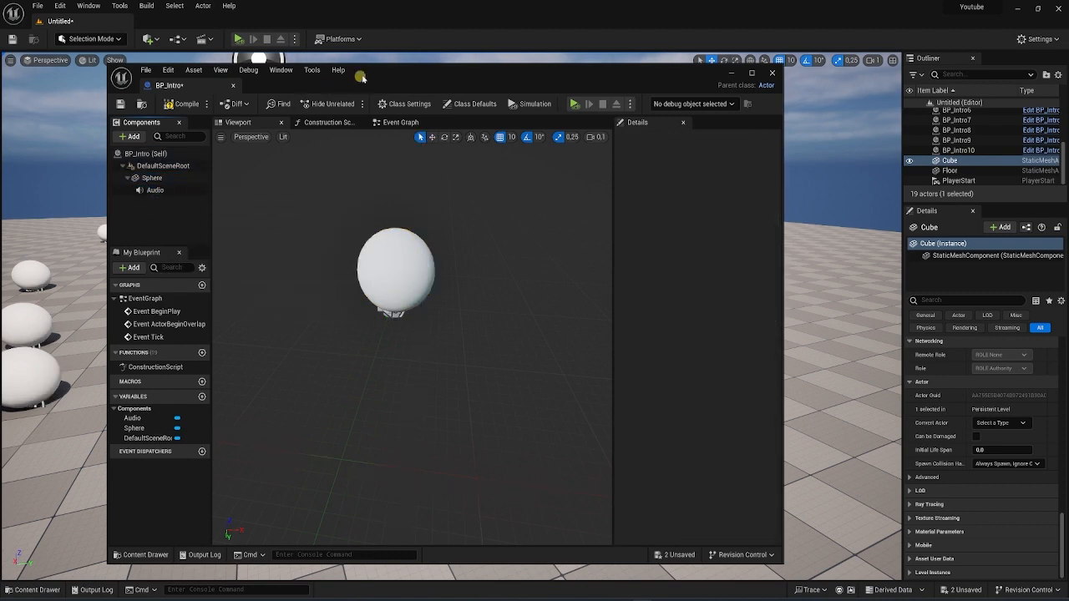
pyautogui.moveTo(399, 74); pyautogui.dragTo(739, 70)
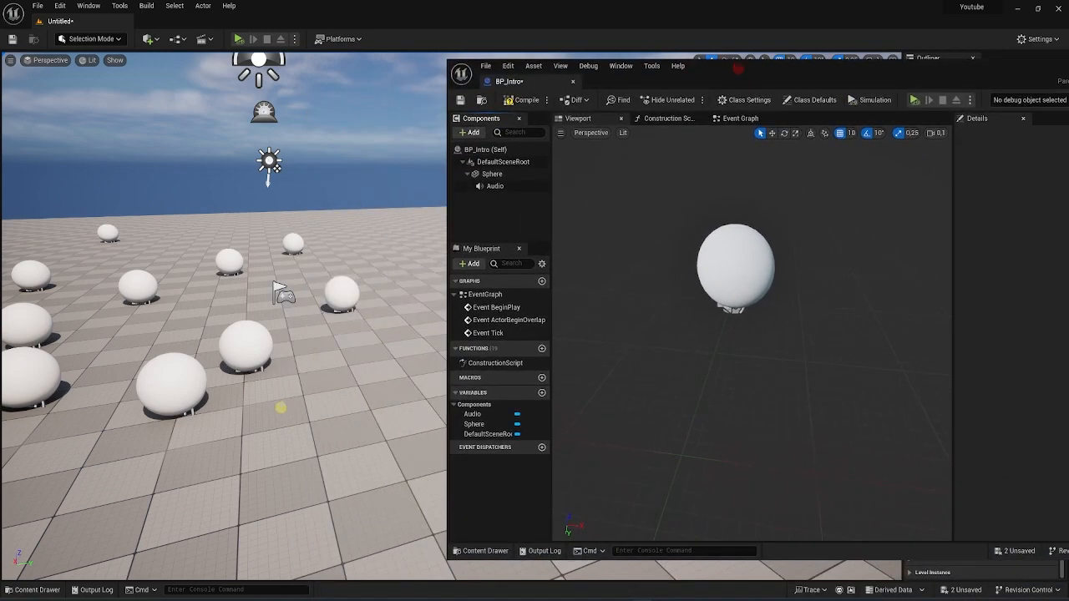
pyautogui.moveTo(280, 385); pyautogui.dragTo(239, 377, button='right')
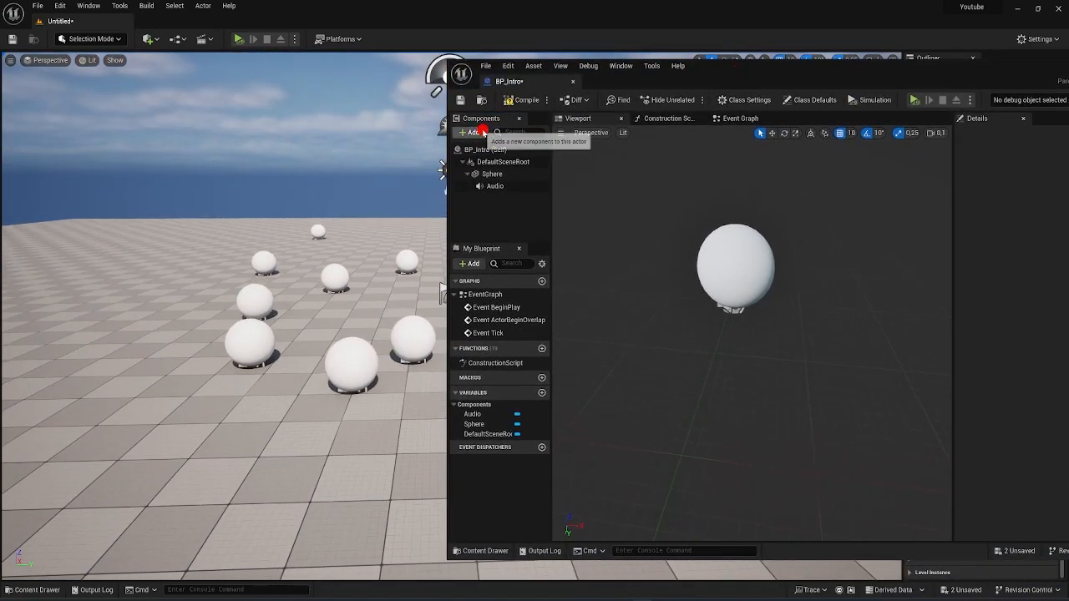
# - Add another Audio component under DefaultSceneRoot, raise it above the sphere to Z location 140, and check the actors in the level
pyautogui.click(470, 132)
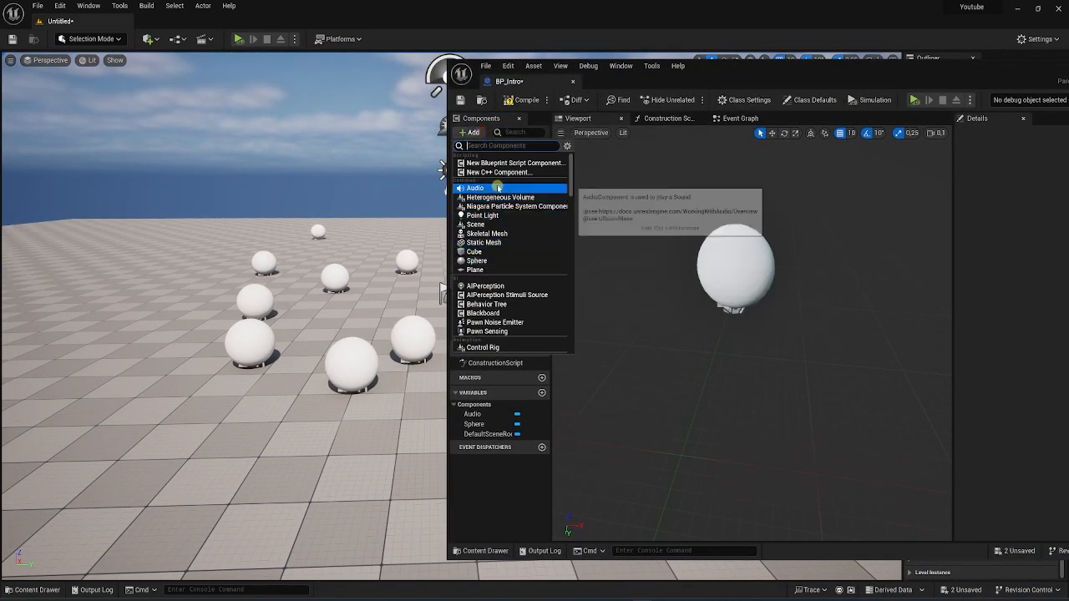
pyautogui.click(475, 188)
pyautogui.moveTo(730, 282); pyautogui.dragTo(748, 133)
pyautogui.moveTo(273, 285); pyautogui.dragTo(331, 272, button='right')
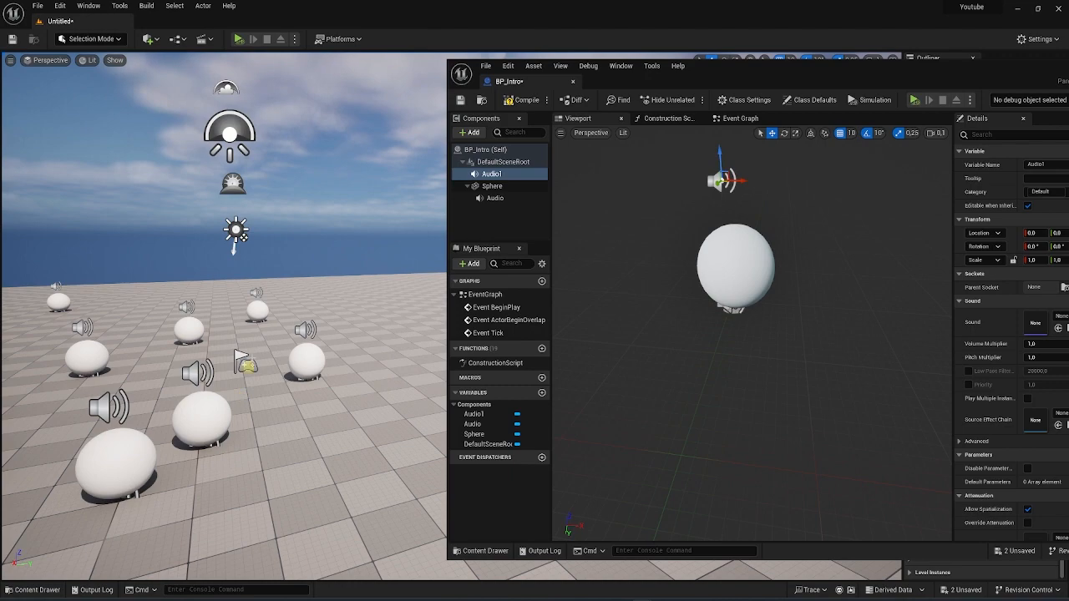
pyautogui.moveTo(248, 364); pyautogui.dragTo(194, 377, button='right')
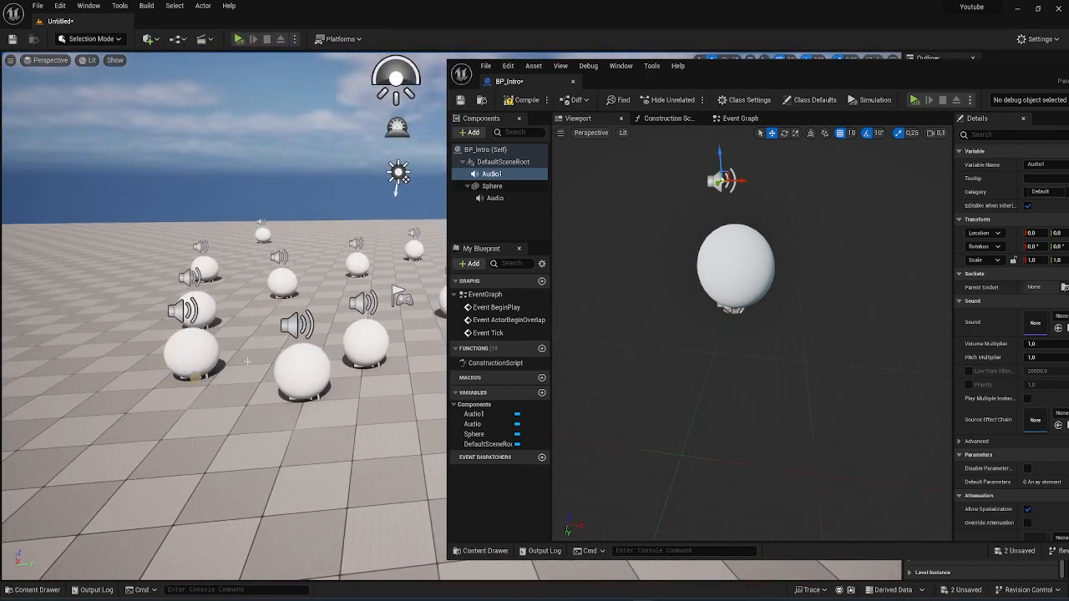
# - Bring the BP_Intro editor window fully back into view and maximize it to show the sphere and the raised Audio component
pyautogui.moveTo(864, 75); pyautogui.dragTo(511, 81)
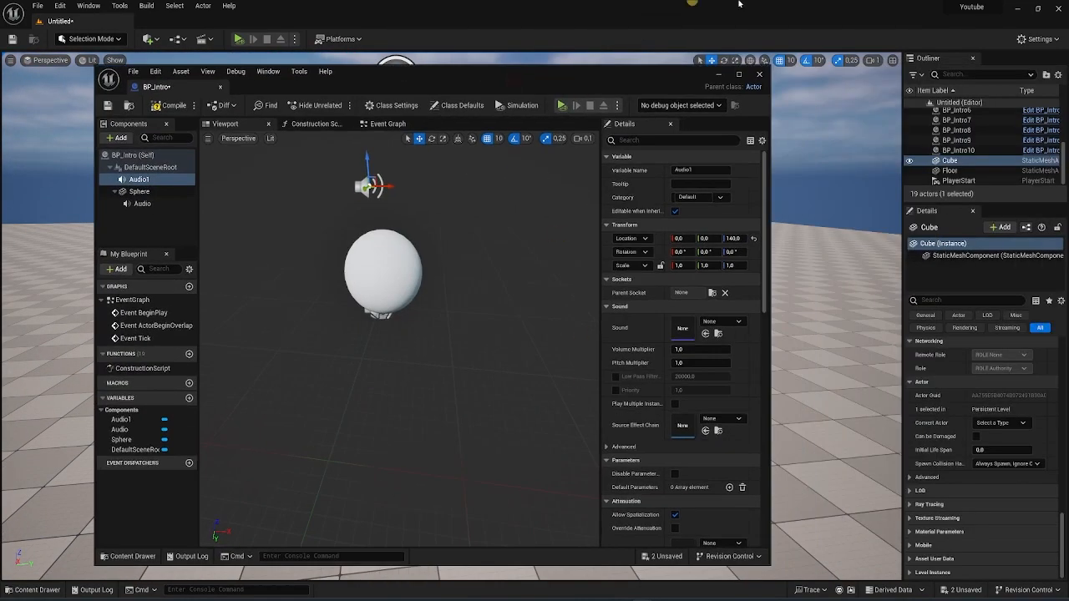
pyautogui.click(737, 76)
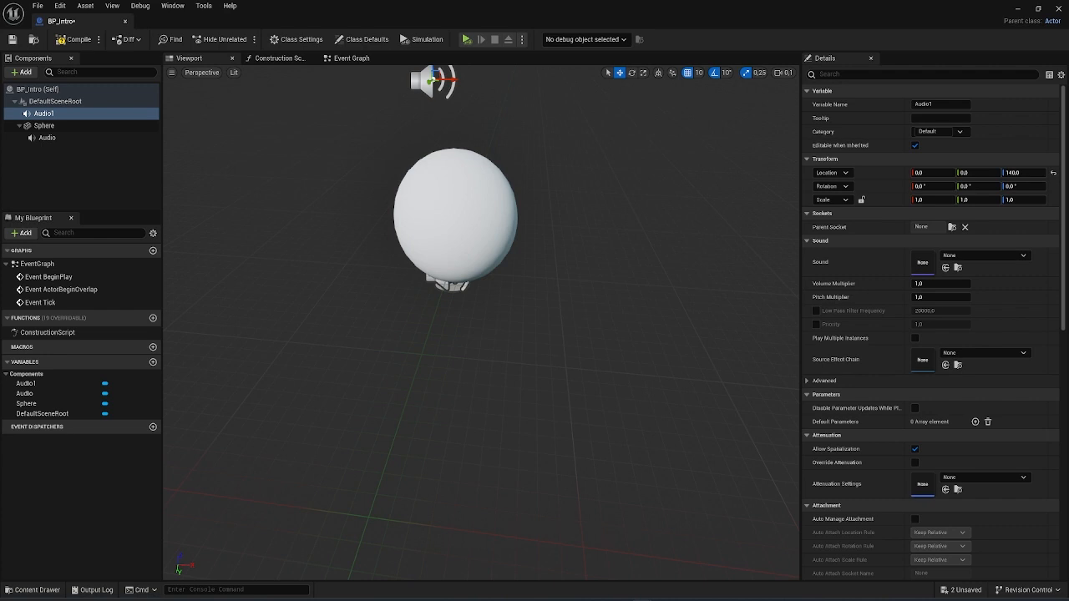
pyautogui.moveTo(420, 265); pyautogui.dragTo(406, 234, button='right')
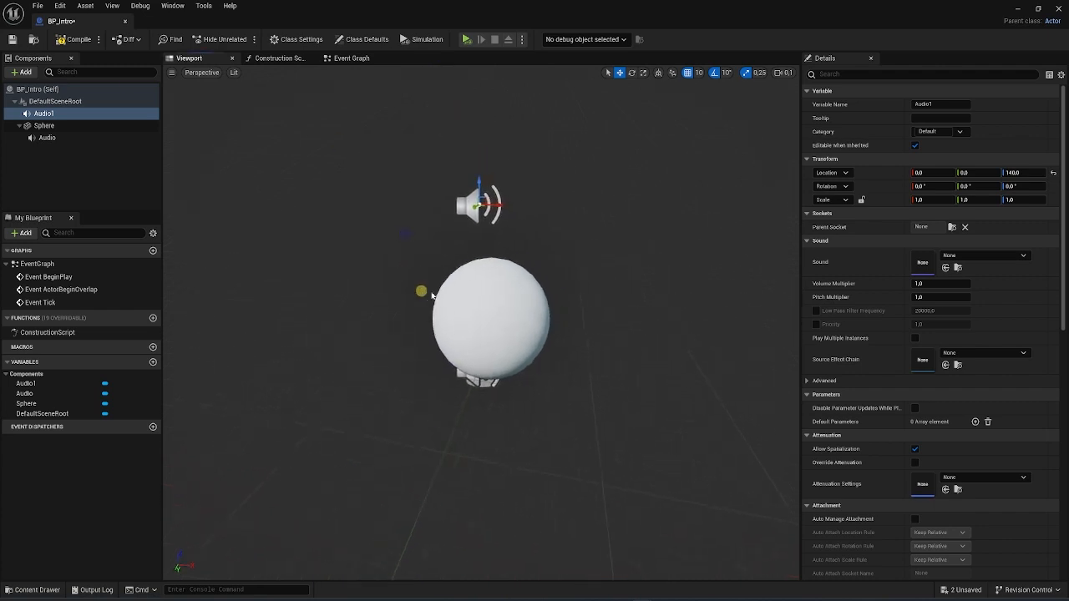